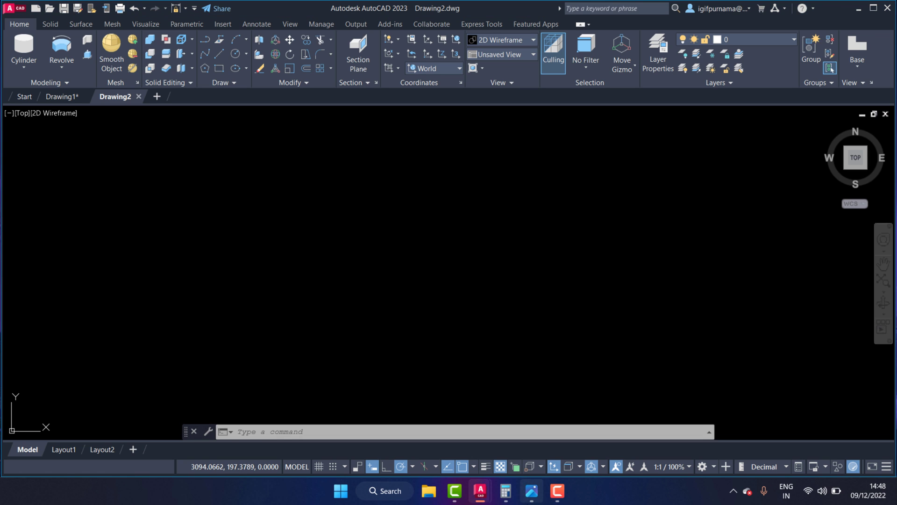
Step: Glance at the pulley reference image, then draw a long vertical line
{"action": "left_click", "coordinate": [531, 490]}
{"action": "scroll", "coordinate": [691, 306], "scroll_direction": "up", "scroll_amount": 3}
{"action": "left_click", "coordinate": [394, 225]}
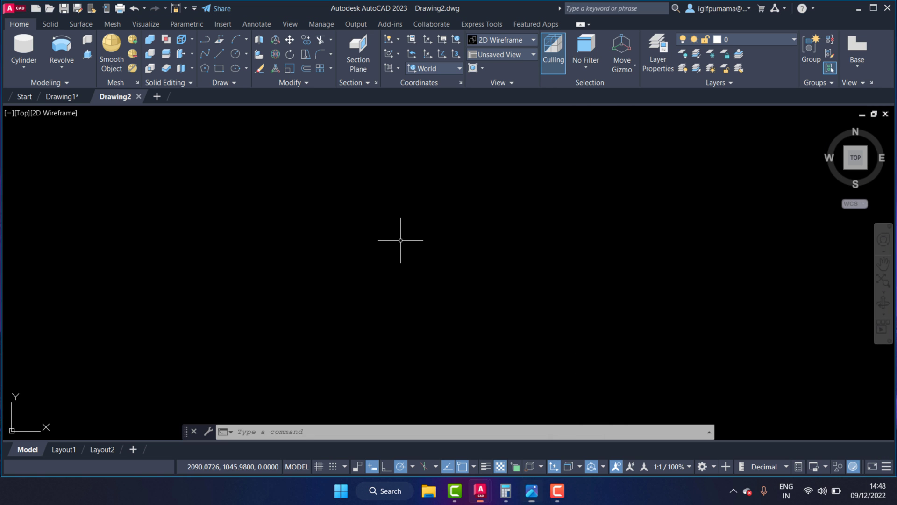
{"action": "left_click", "coordinate": [215, 56]}
{"action": "left_click", "coordinate": [478, 172]}
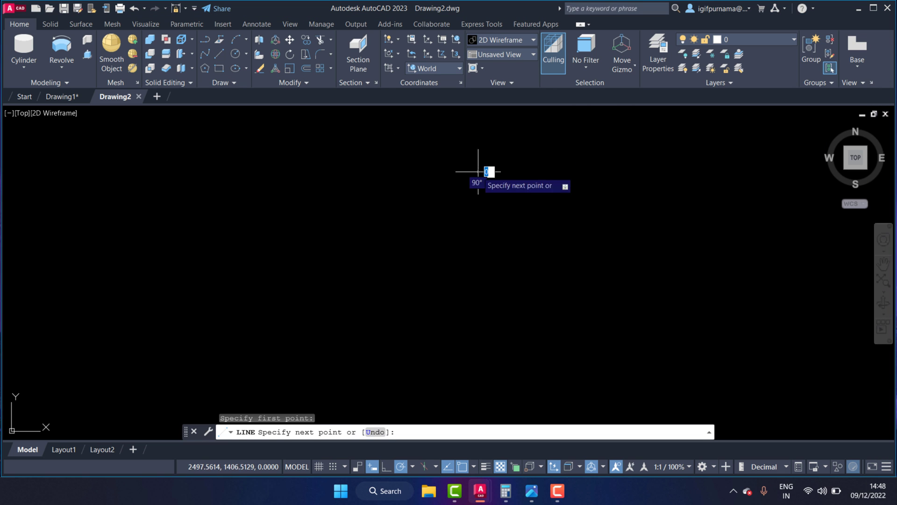
{"action": "right_click", "coordinate": [477, 275]}
{"action": "left_click", "coordinate": [507, 284]}
{"action": "scroll", "coordinate": [501, 171], "scroll_direction": "up", "scroll_amount": 3}
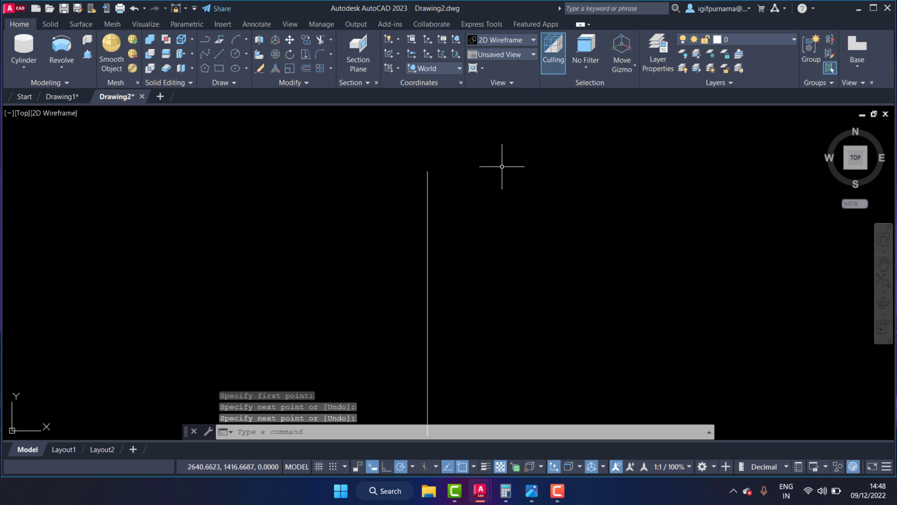
Step: Start a line at the vertical line's top, cancel it, and recheck the reference image
{"action": "left_click", "coordinate": [220, 55]}
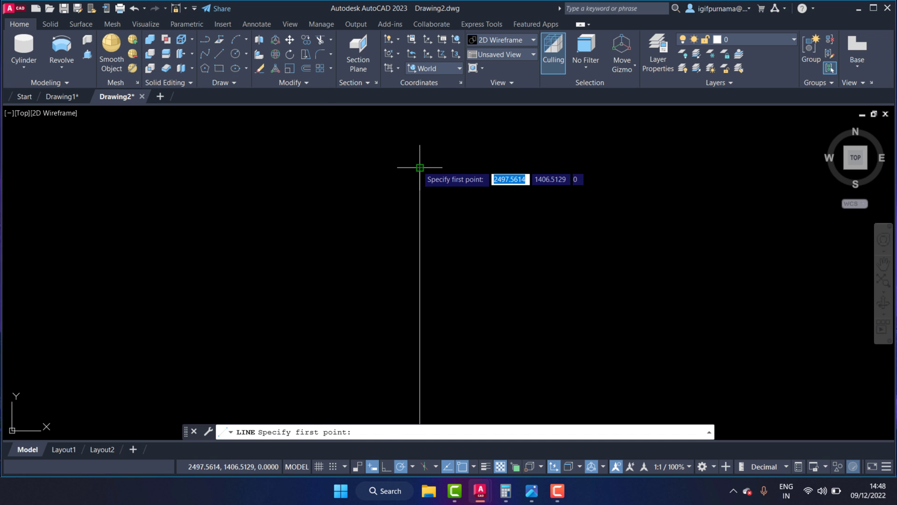
{"action": "left_click", "coordinate": [419, 167]}
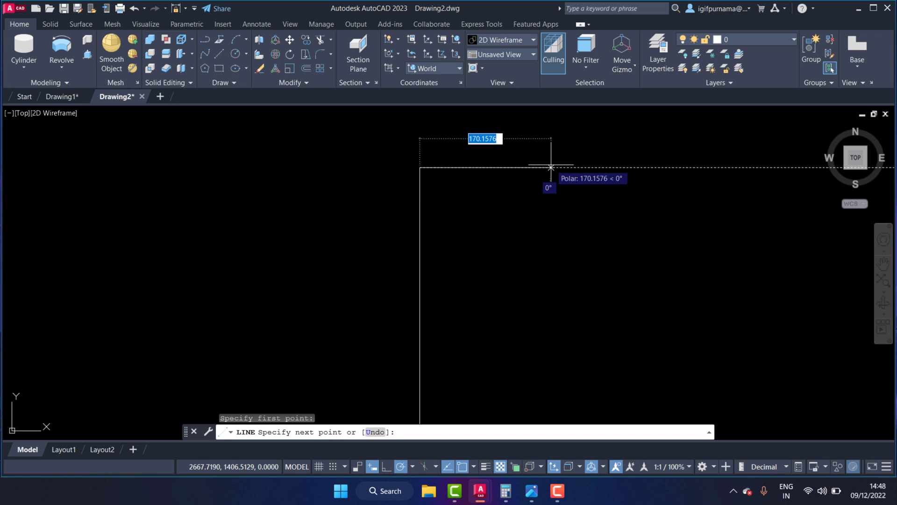
{"action": "key", "text": "Escape"}
{"action": "left_click", "coordinate": [532, 495]}
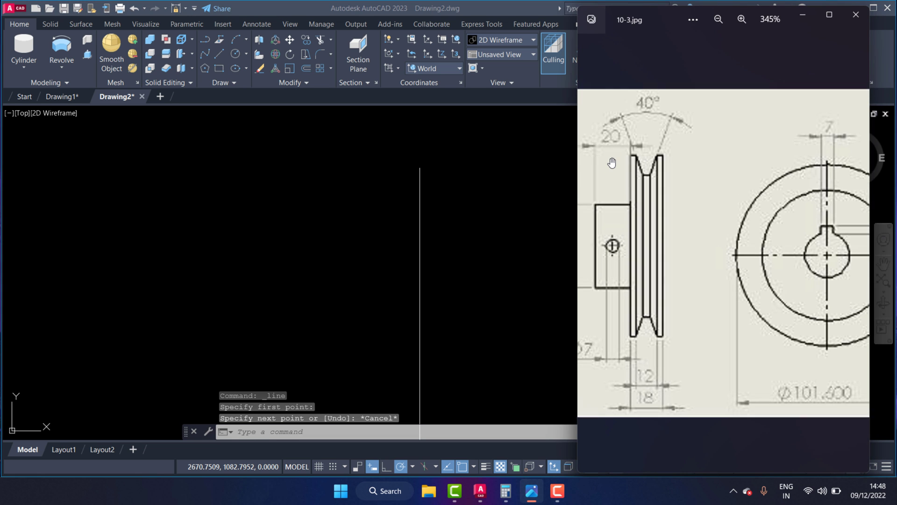
{"action": "scroll", "coordinate": [714, 316], "scroll_direction": "up", "scroll_amount": 3}
{"action": "scroll", "coordinate": [714, 315], "scroll_direction": "down", "scroll_amount": 3}
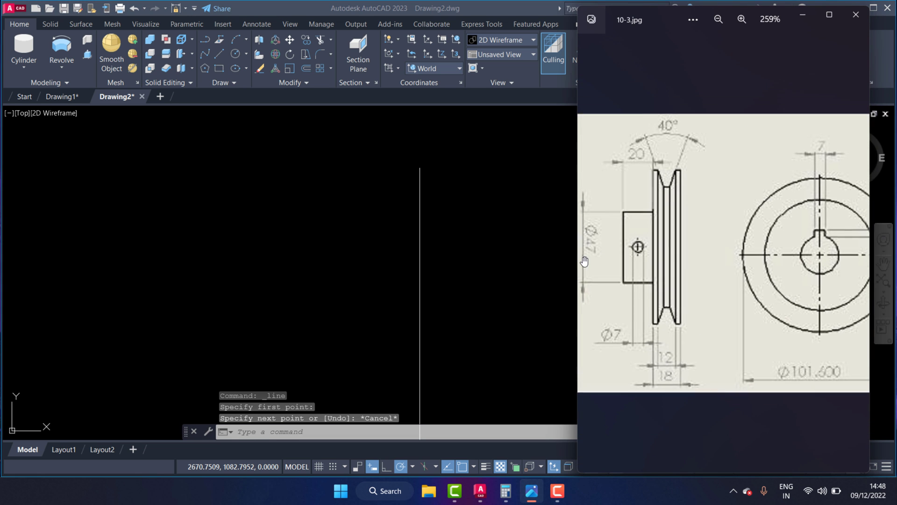
{"action": "scroll", "coordinate": [596, 261], "scroll_direction": "up", "scroll_amount": 3}
{"action": "scroll", "coordinate": [596, 261], "scroll_direction": "down", "scroll_amount": 3}
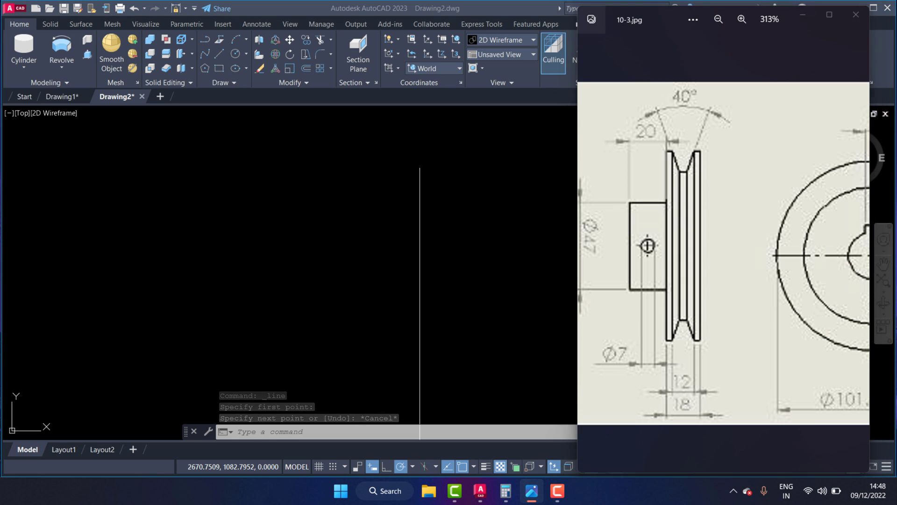
{"action": "left_click", "coordinate": [493, 327]}
Step: Halve the 47 hub diameter in Calculator to get 23.5
{"action": "left_click", "coordinate": [505, 492]}
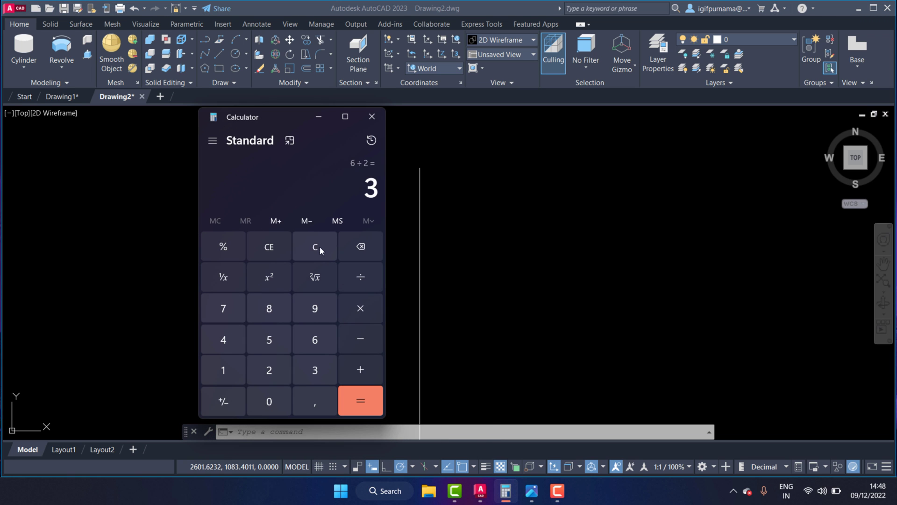
{"action": "left_click", "coordinate": [225, 312]}
{"action": "left_click", "coordinate": [359, 279]}
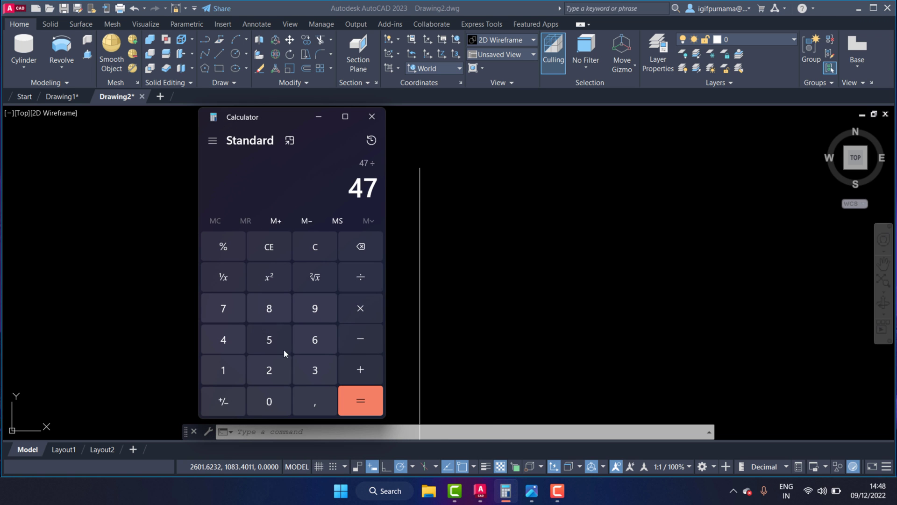
{"action": "left_click", "coordinate": [276, 365]}
{"action": "left_click", "coordinate": [346, 397]}
{"action": "left_click", "coordinate": [319, 116]}
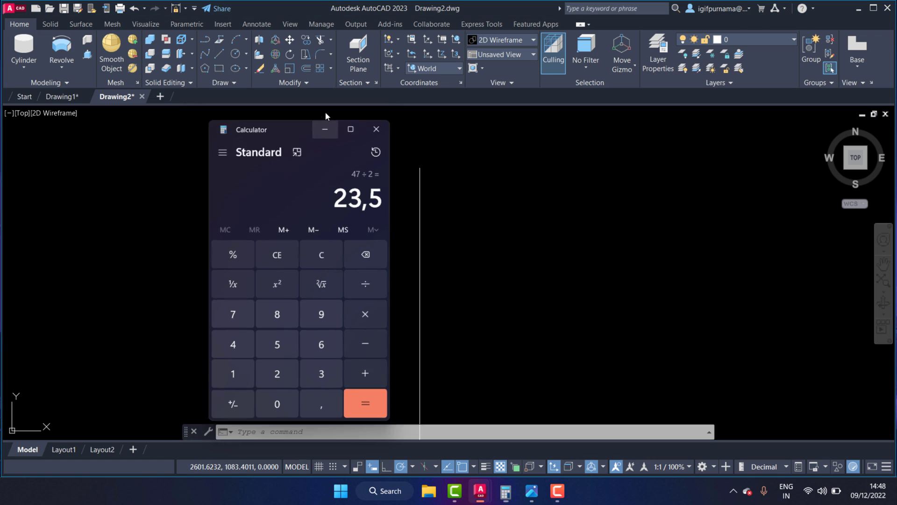
{"action": "type", "text": "l"}
{"action": "key", "text": "Return"}
Step: Draw a closed 23.5 by 20 rectangle from the vertical line's top end
{"action": "left_click", "coordinate": [420, 168]}
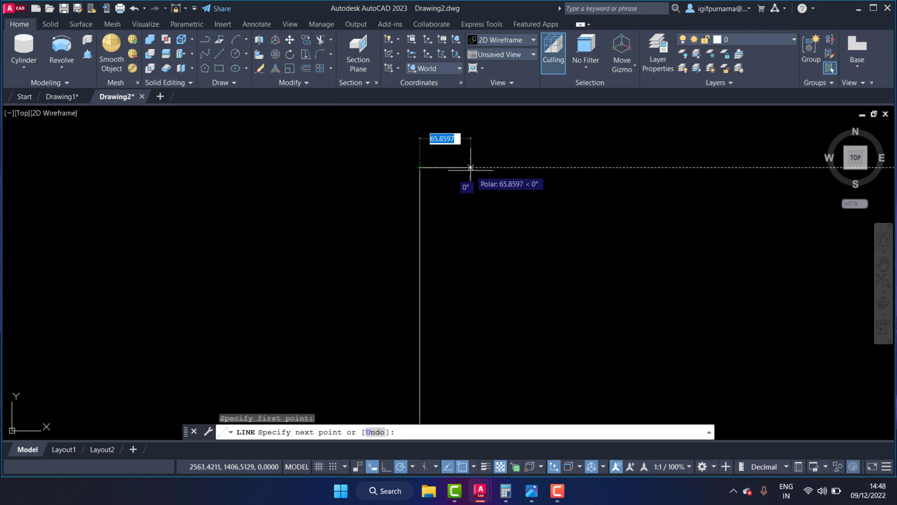
{"action": "type", "text": "23.5"}
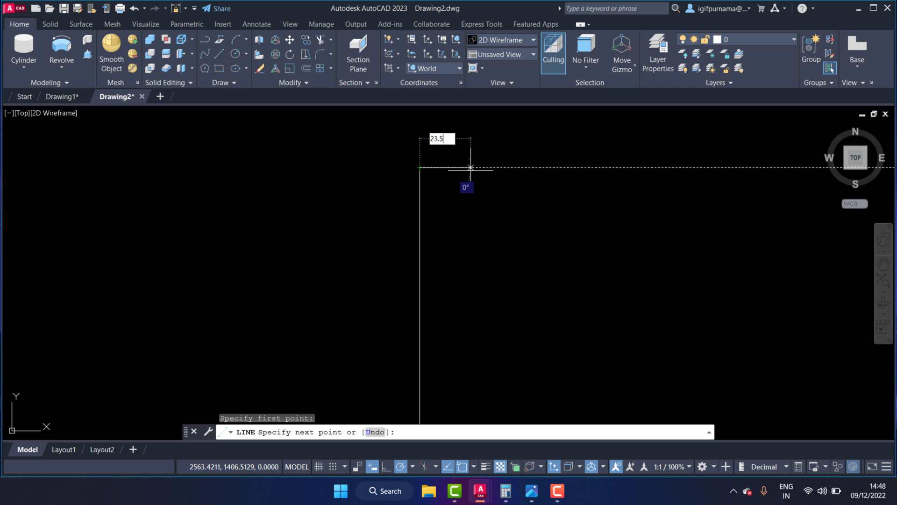
{"action": "key", "text": "Return"}
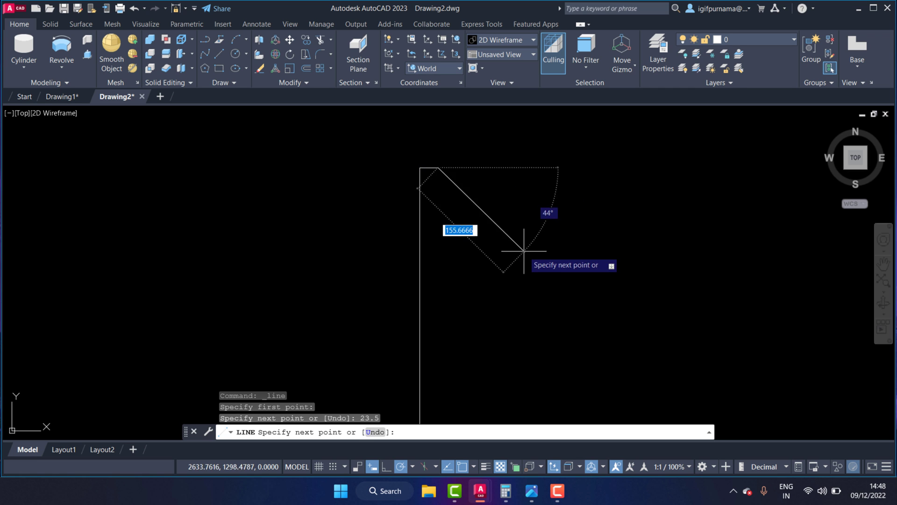
{"action": "scroll", "coordinate": [422, 150], "scroll_direction": "up", "scroll_amount": 5}
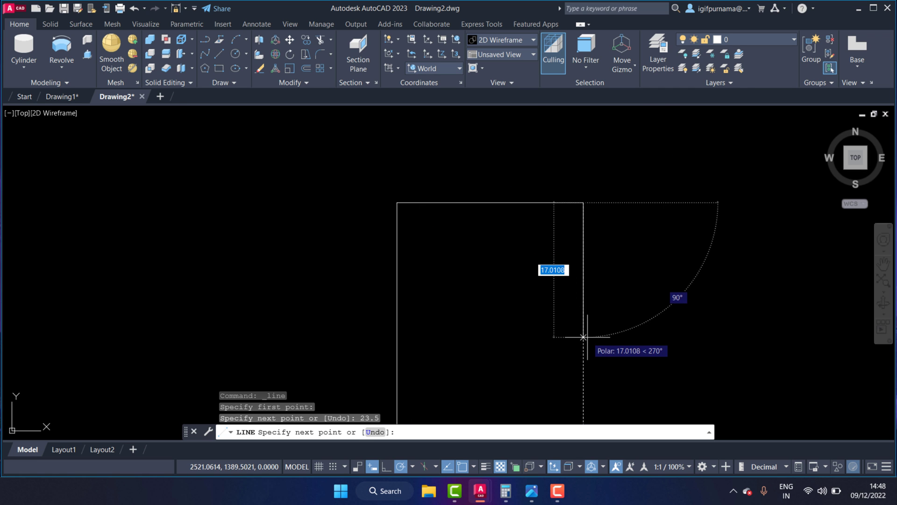
{"action": "type", "text": "20"}
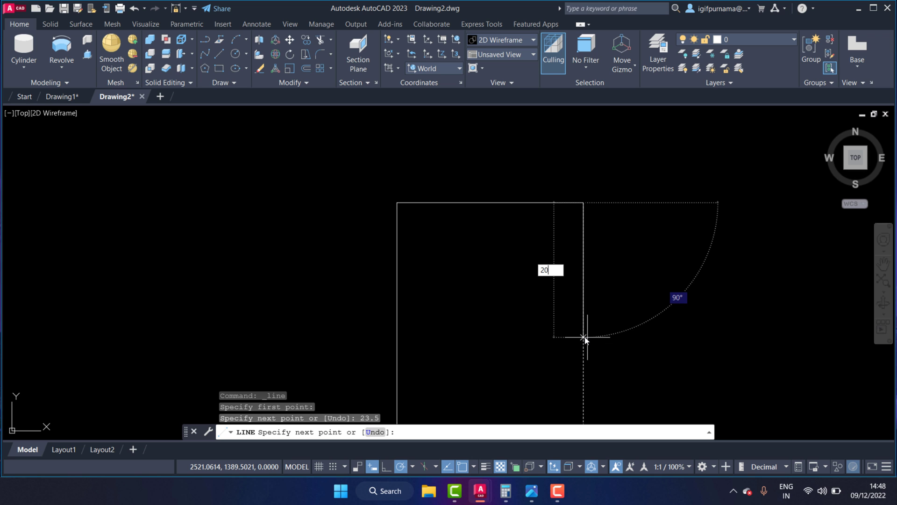
{"action": "key", "text": "Return"}
{"action": "scroll", "coordinate": [616, 305], "scroll_direction": "down", "scroll_amount": 4}
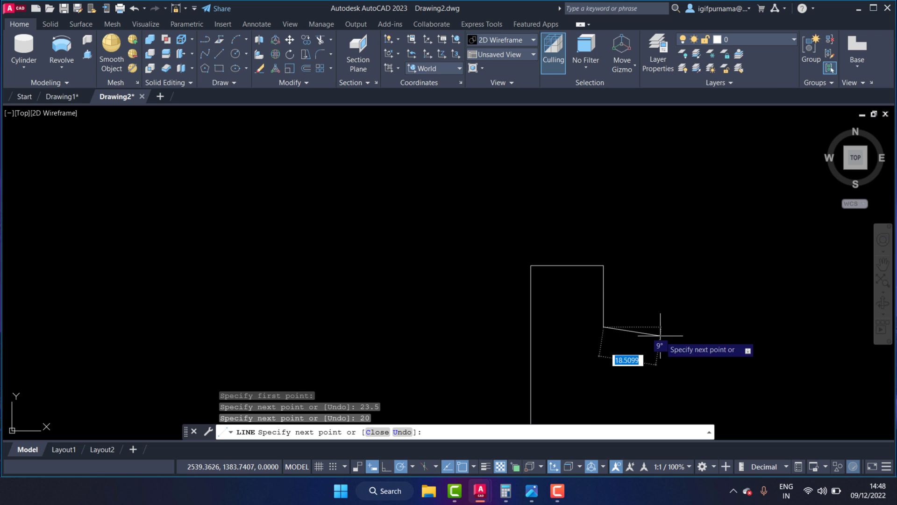
{"action": "scroll", "coordinate": [661, 335], "scroll_direction": "up", "scroll_amount": 2}
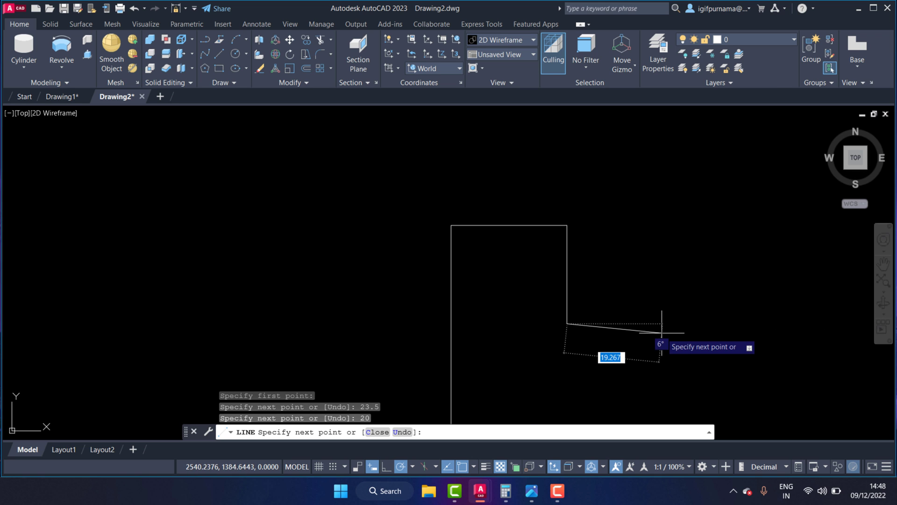
{"action": "right_click", "coordinate": [451, 320]}
{"action": "left_click", "coordinate": [465, 333]}
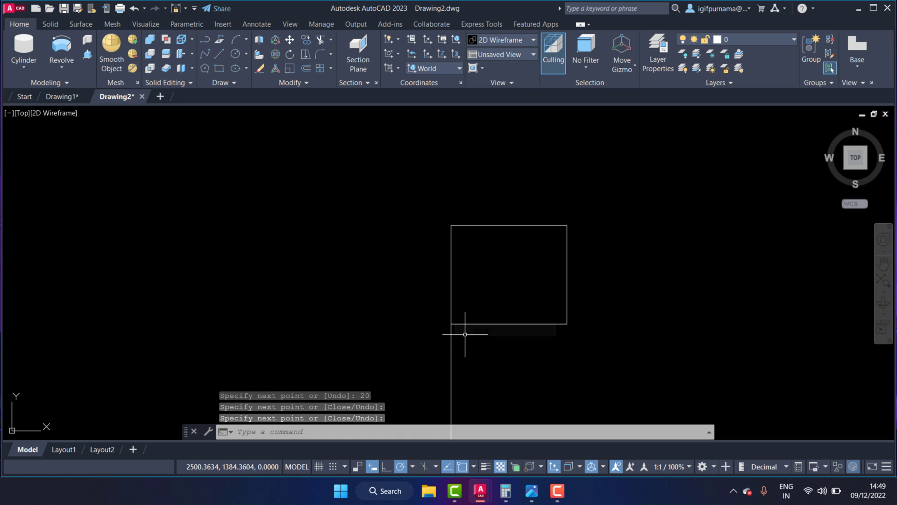
Step: Draw a 50.5-long horizontal line from the rectangle's lower-left corner
{"action": "left_click", "coordinate": [218, 58]}
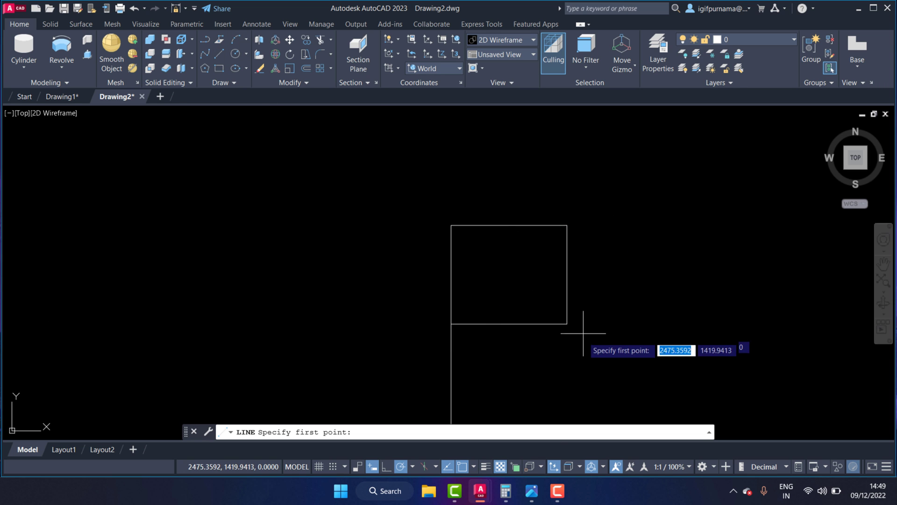
{"action": "left_click", "coordinate": [451, 323]}
{"action": "type", "text": "50.5"}
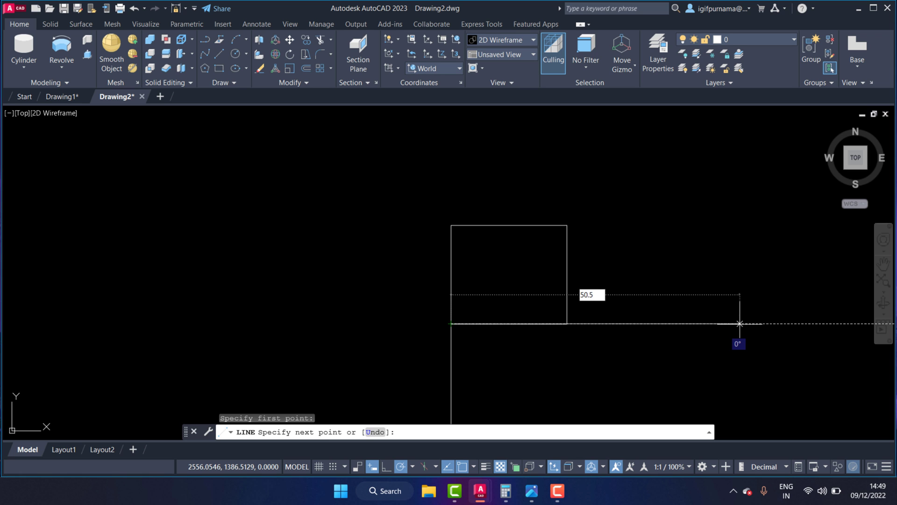
{"action": "key", "text": "Return"}
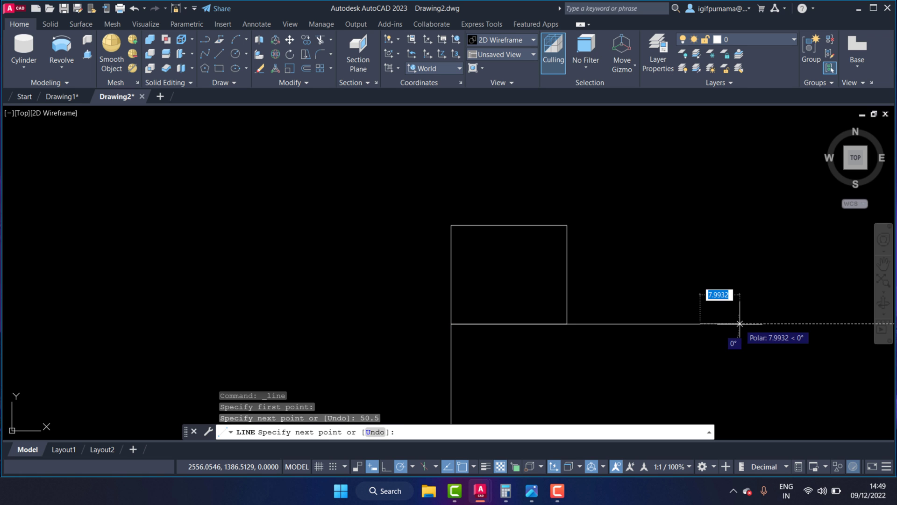
{"action": "scroll", "coordinate": [682, 292], "scroll_direction": "down", "scroll_amount": 3}
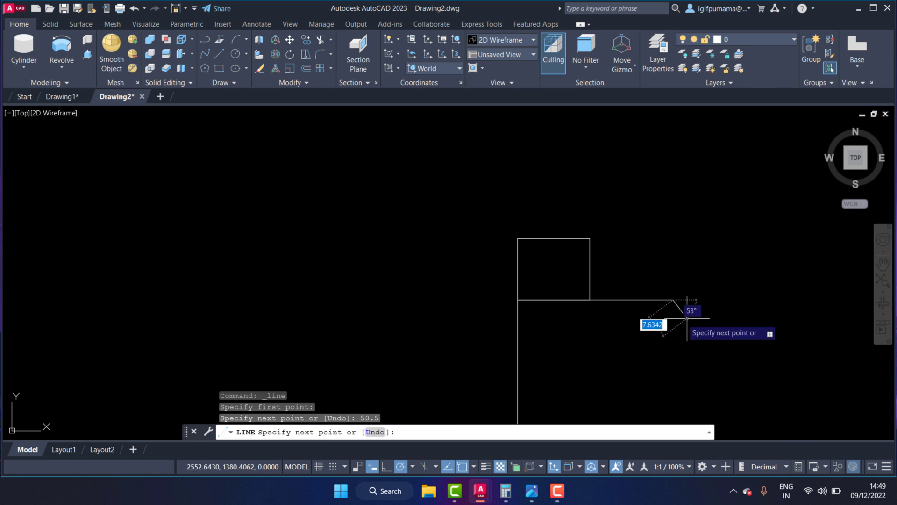
{"action": "scroll", "coordinate": [691, 318], "scroll_direction": "up", "scroll_amount": 5}
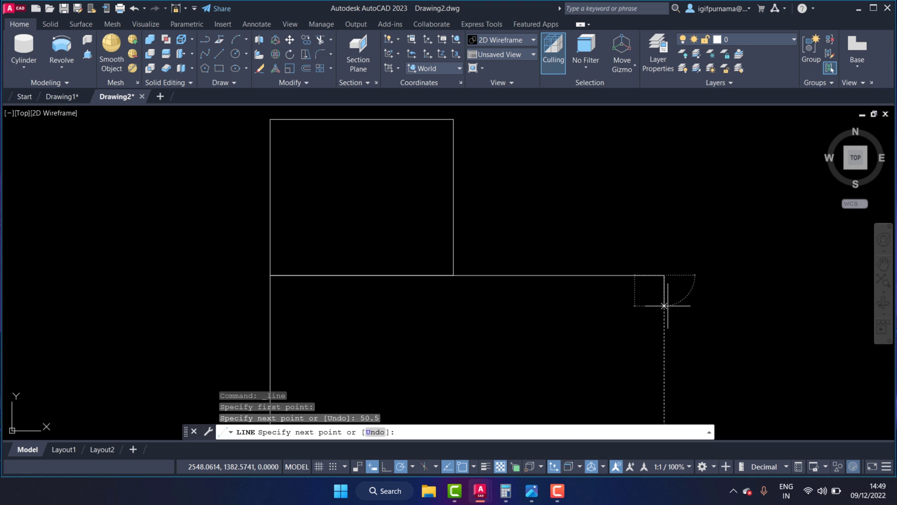
{"action": "key", "text": "Escape"}
{"action": "scroll", "coordinate": [654, 327], "scroll_direction": "up", "scroll_amount": 2}
Step: Zoom the reference image to 459% on the rim's 20, 12 and 18 widths, then clear the calculator
{"action": "left_click", "coordinate": [533, 489]}
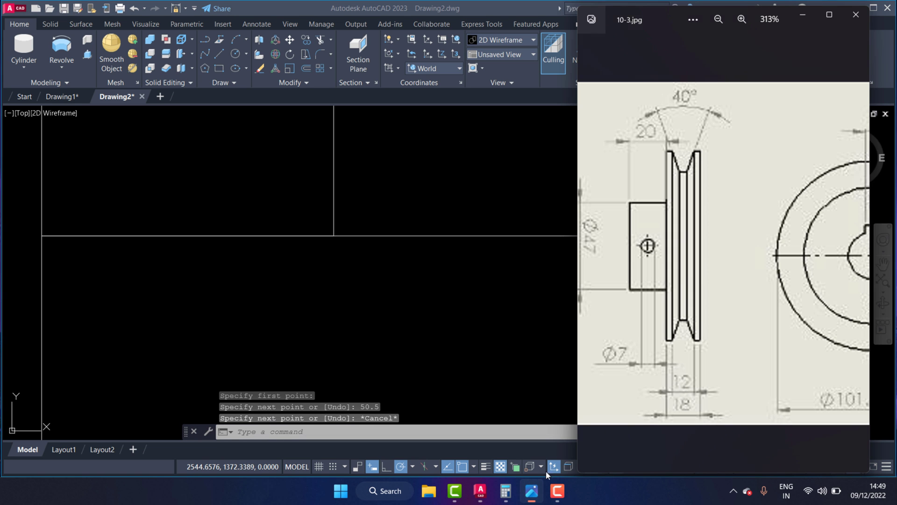
{"action": "scroll", "coordinate": [703, 269], "scroll_direction": "up", "scroll_amount": 5}
{"action": "scroll", "coordinate": [703, 268], "scroll_direction": "up", "scroll_amount": 2}
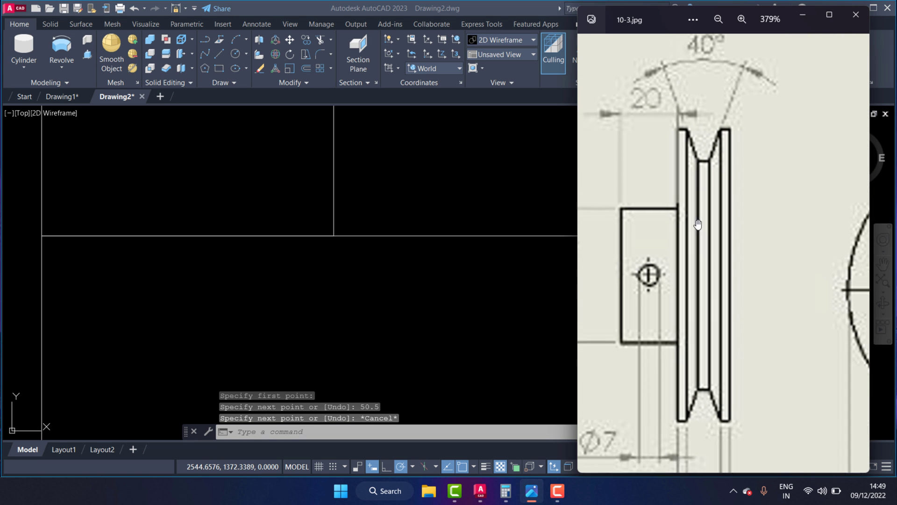
{"action": "scroll", "coordinate": [702, 268], "scroll_direction": "down", "scroll_amount": 2}
{"action": "scroll", "coordinate": [711, 413], "scroll_direction": "up", "scroll_amount": 1}
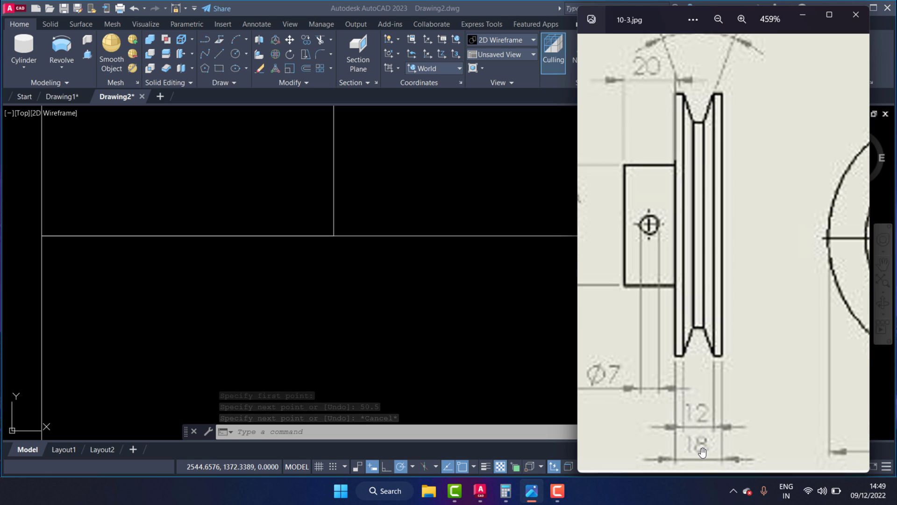
{"action": "left_click", "coordinate": [451, 308]}
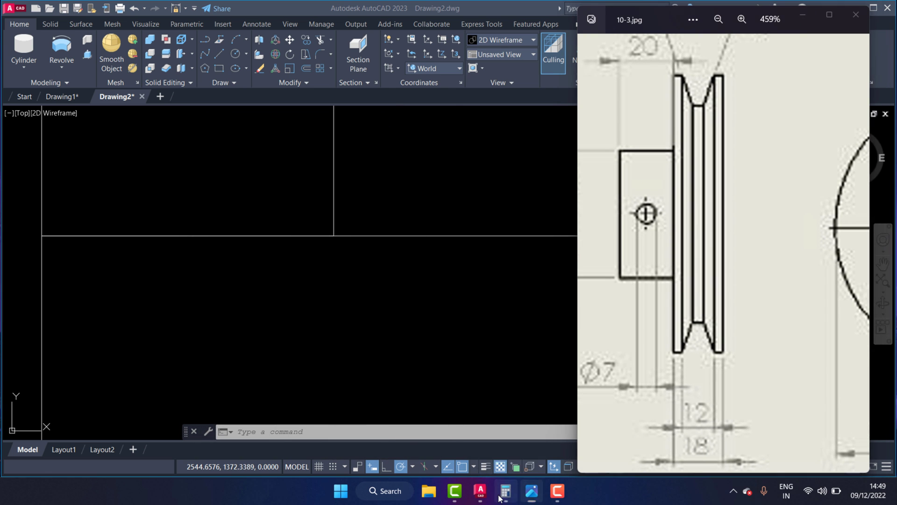
{"action": "key", "text": "alt+Tab"}
{"action": "left_click", "coordinate": [314, 253]}
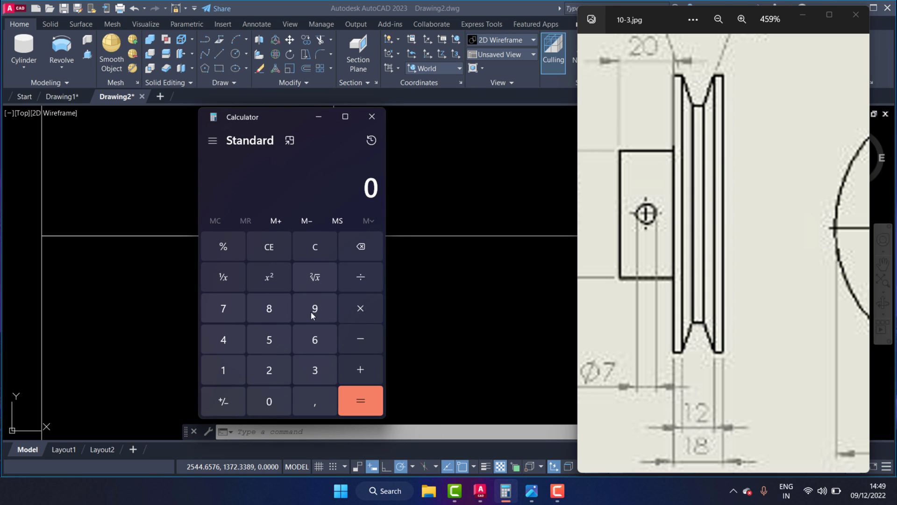
Step: Compute 18 minus 12 to get 6, after clearing a few false starts
{"action": "left_click", "coordinate": [238, 374]}
{"action": "left_click", "coordinate": [276, 307]}
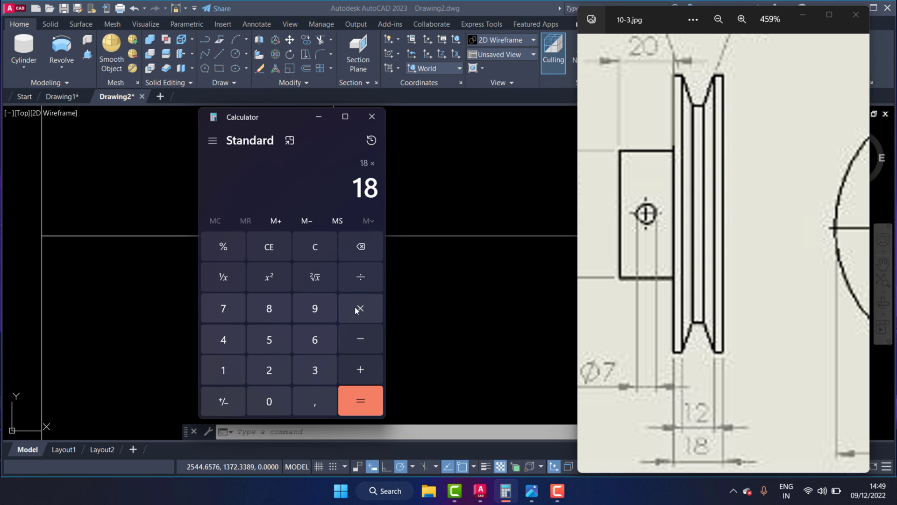
{"action": "left_click", "coordinate": [309, 250]}
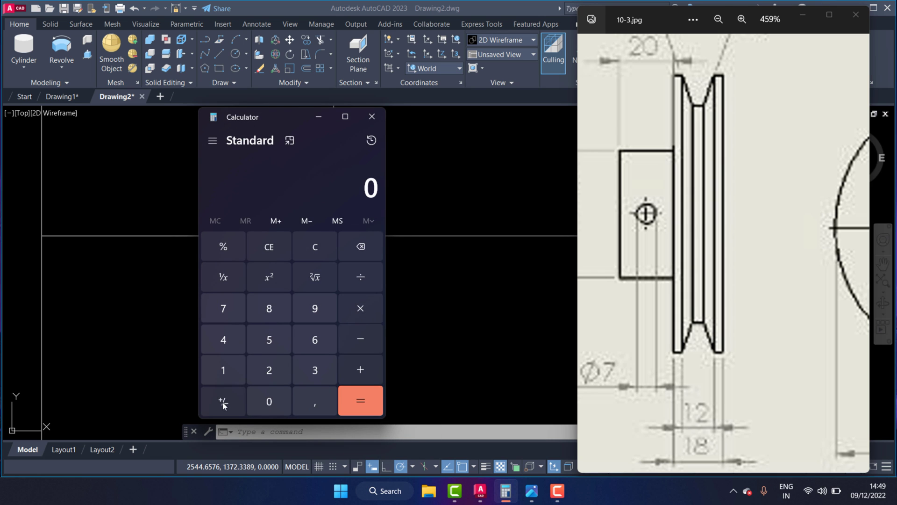
{"action": "left_click", "coordinate": [273, 308]}
{"action": "left_click", "coordinate": [361, 282]}
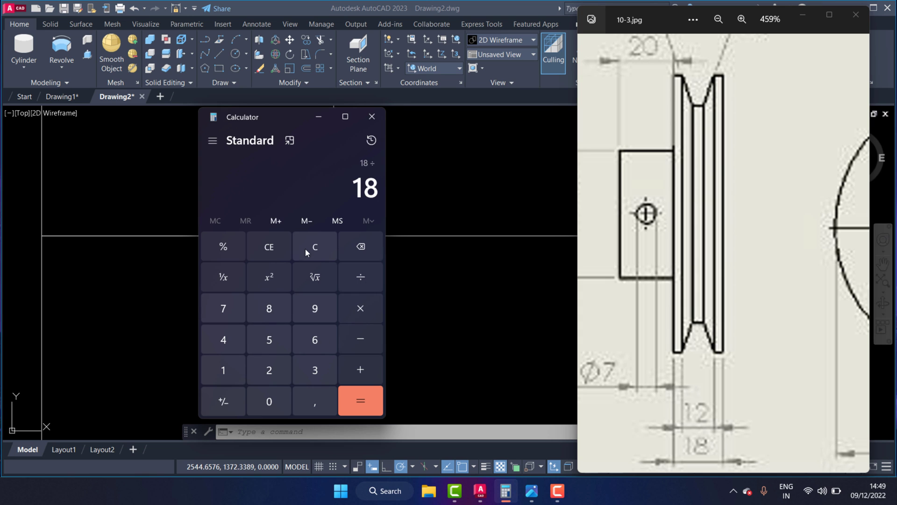
{"action": "left_click", "coordinate": [285, 305]}
{"action": "left_click", "coordinate": [346, 344]}
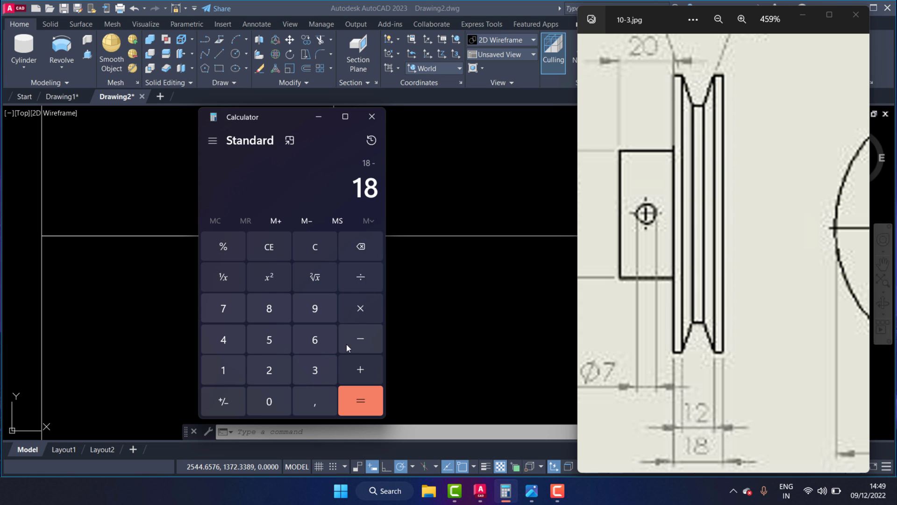
{"action": "left_click", "coordinate": [359, 399]}
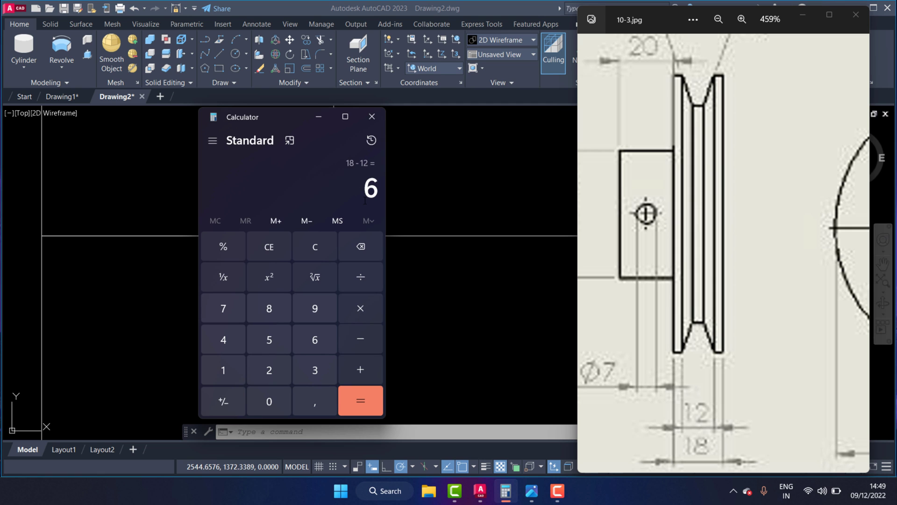
Step: Divide the difference 6 by 2 to get 3
{"action": "left_click", "coordinate": [276, 367]}
{"action": "left_click", "coordinate": [357, 402]}
{"action": "scroll", "coordinate": [645, 400], "scroll_direction": "down", "scroll_amount": 2}
{"action": "scroll", "coordinate": [643, 373], "scroll_direction": "up", "scroll_amount": 3}
{"action": "scroll", "coordinate": [641, 349], "scroll_direction": "up", "scroll_amount": 1}
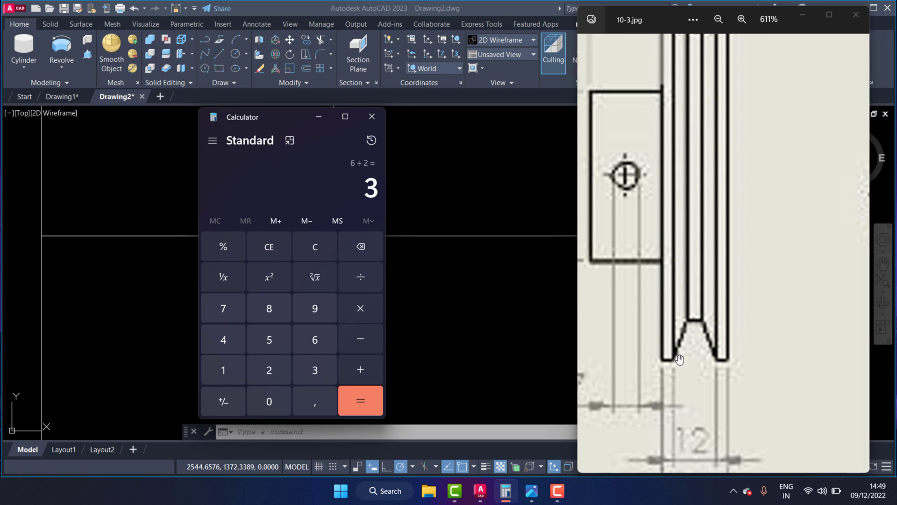
{"action": "left_click", "coordinate": [319, 116]}
Step: From the top line's right end, draw 3 down, 10 left, then a line downward
{"action": "left_click", "coordinate": [222, 60]}
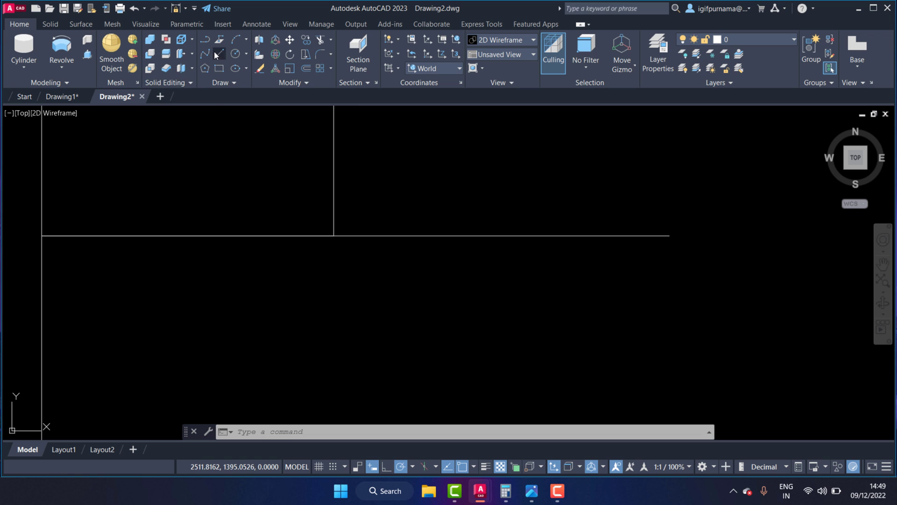
{"action": "left_click", "coordinate": [216, 52]}
{"action": "left_click", "coordinate": [670, 235]}
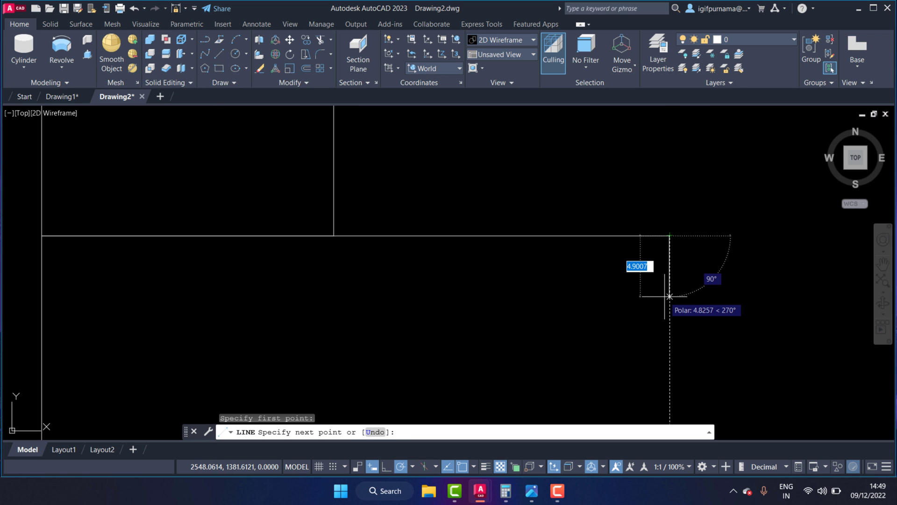
{"action": "type", "text": "3"}
{"action": "key", "text": "Return"}
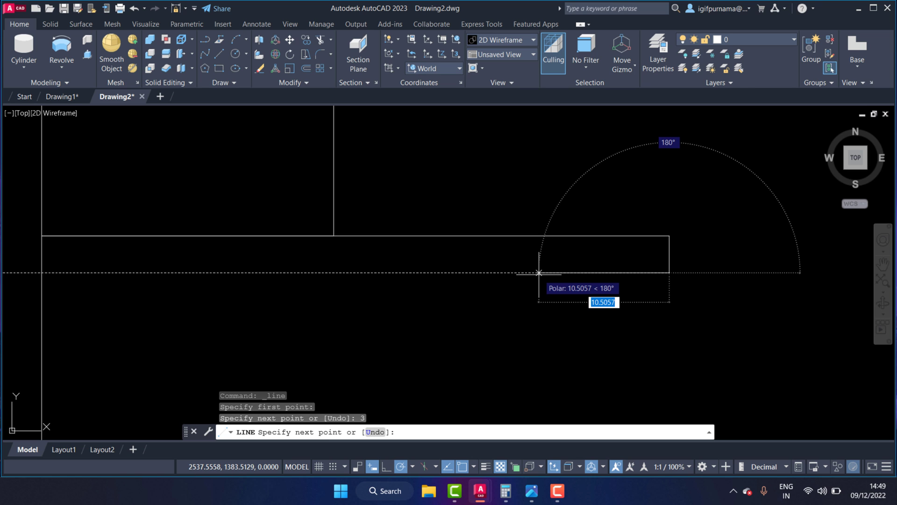
{"action": "type", "text": "10"}
{"action": "key", "text": "Return"}
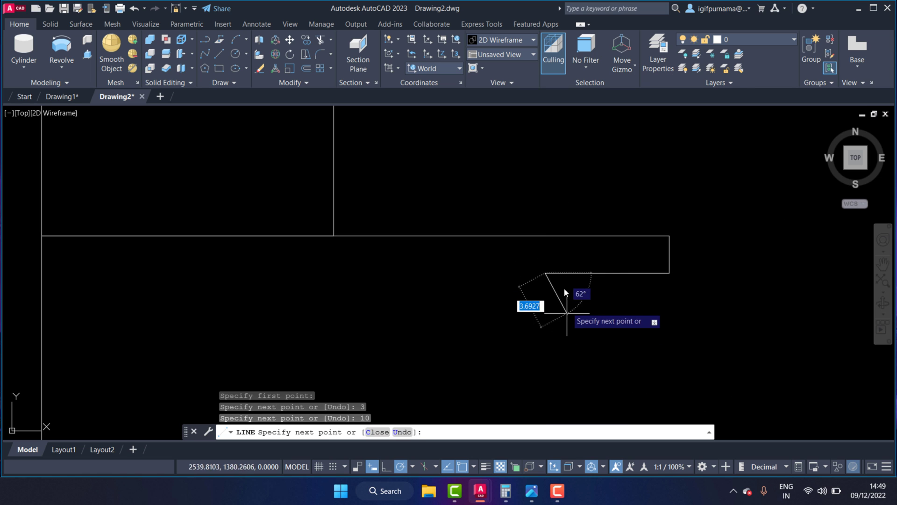
{"action": "scroll", "coordinate": [550, 311], "scroll_direction": "down", "scroll_amount": 4}
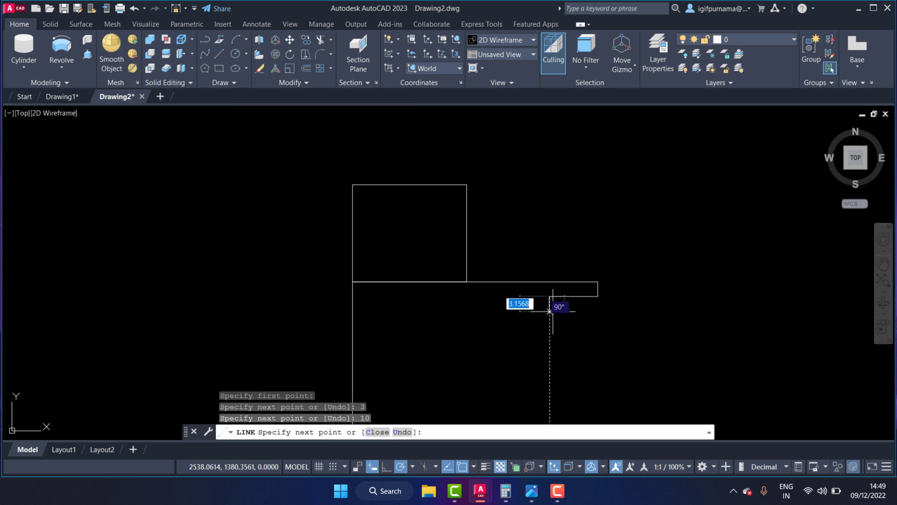
{"action": "right_click", "coordinate": [550, 364]}
{"action": "left_click", "coordinate": [579, 237]}
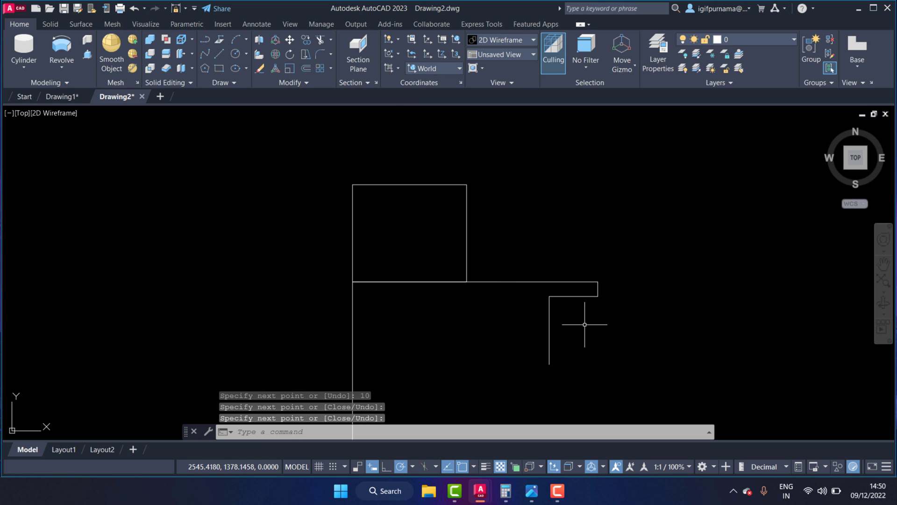
{"action": "scroll", "coordinate": [583, 321], "scroll_direction": "up", "scroll_amount": 4}
{"action": "scroll", "coordinate": [616, 259], "scroll_direction": "up", "scroll_amount": 2}
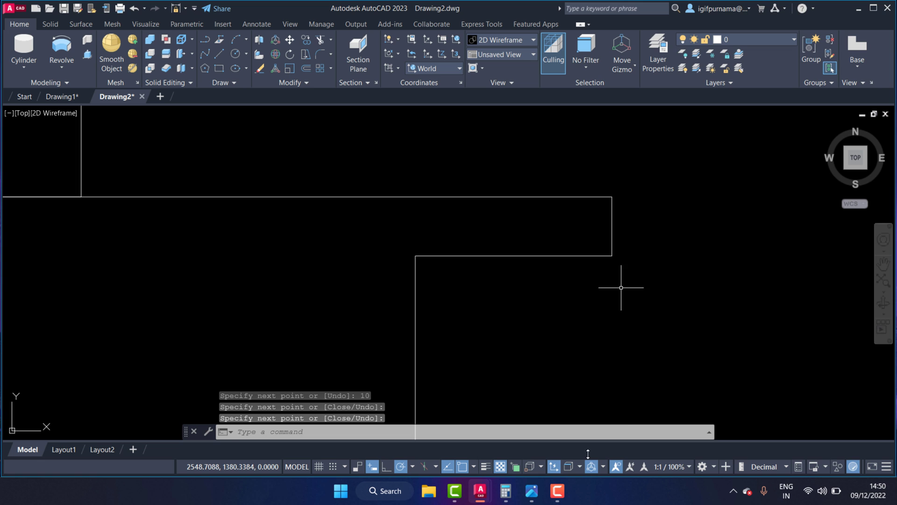
Step: Check the reference pulley drawing again and return to AutoCAD
{"action": "left_click", "coordinate": [532, 491]}
{"action": "scroll", "coordinate": [670, 300], "scroll_direction": "down", "scroll_amount": 2}
{"action": "scroll", "coordinate": [673, 310], "scroll_direction": "down", "scroll_amount": 2}
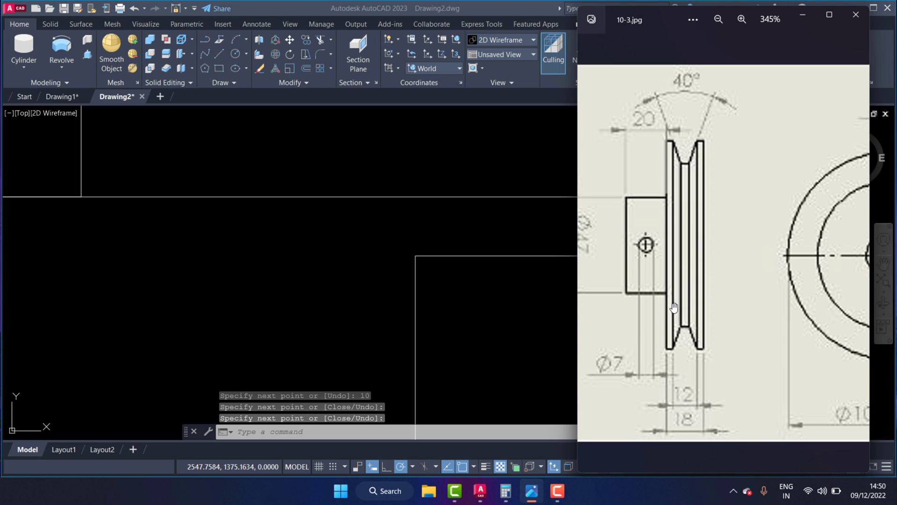
{"action": "scroll", "coordinate": [683, 66], "scroll_direction": "up", "scroll_amount": 1}
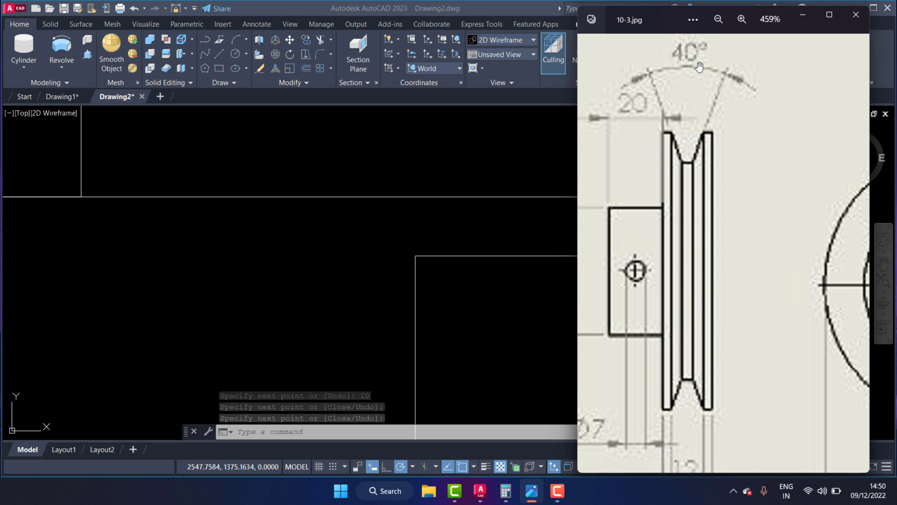
{"action": "left_click", "coordinate": [491, 231]}
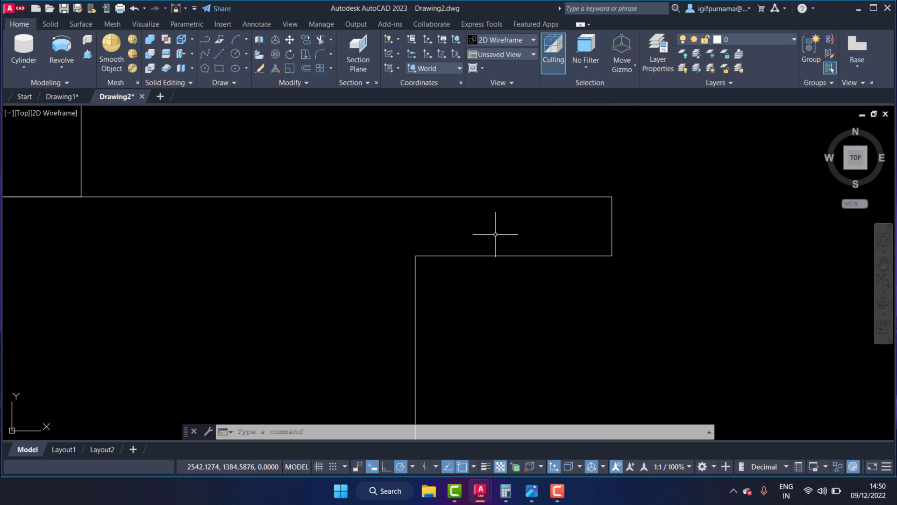
Step: Zoom out slightly on the drawing
{"action": "scroll", "coordinate": [499, 240], "scroll_direction": "down", "scroll_amount": 2}
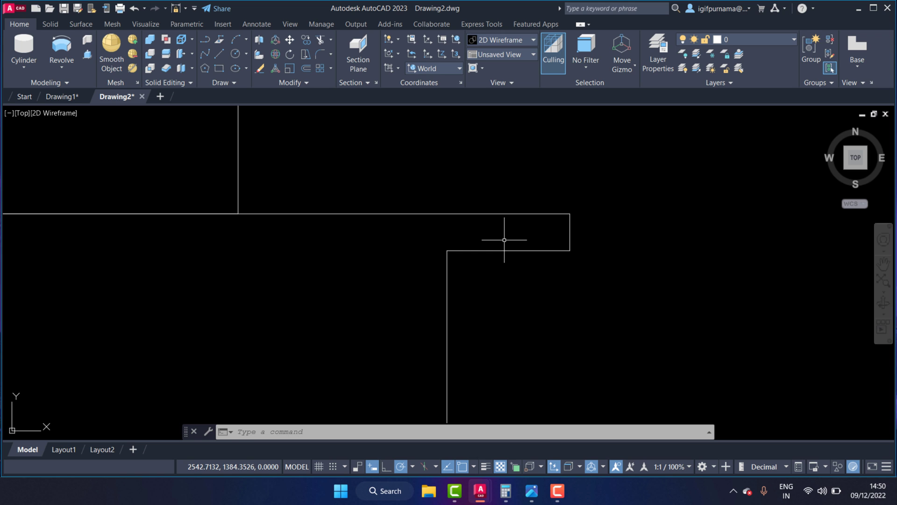
Step: Set polar tracking to 10° increments and draw a 10°-sloped groove line from the step's corner
{"action": "left_click", "coordinate": [474, 467]}
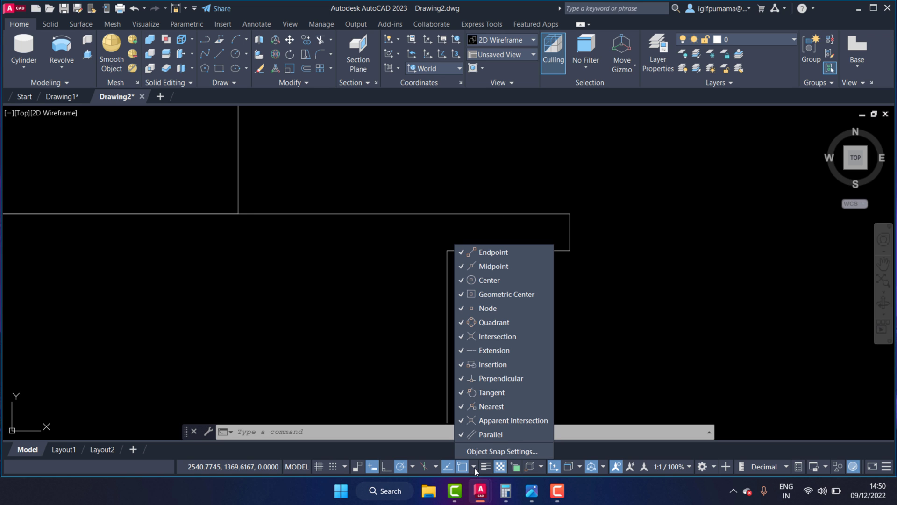
{"action": "left_click", "coordinate": [436, 466]}
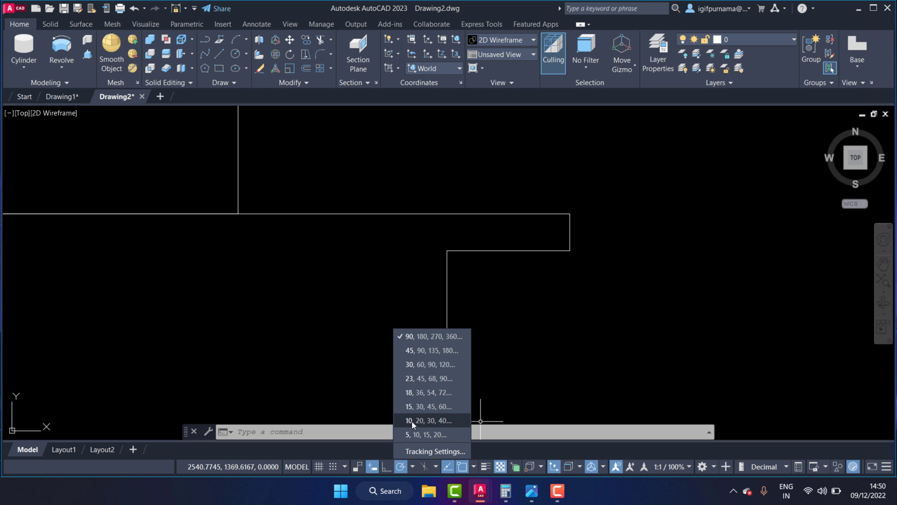
{"action": "left_click", "coordinate": [418, 420]}
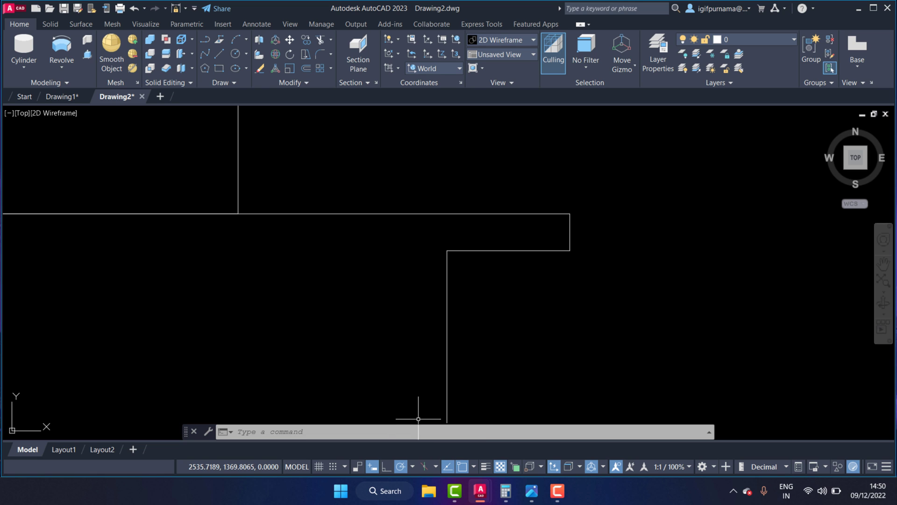
{"action": "left_click", "coordinate": [569, 250]}
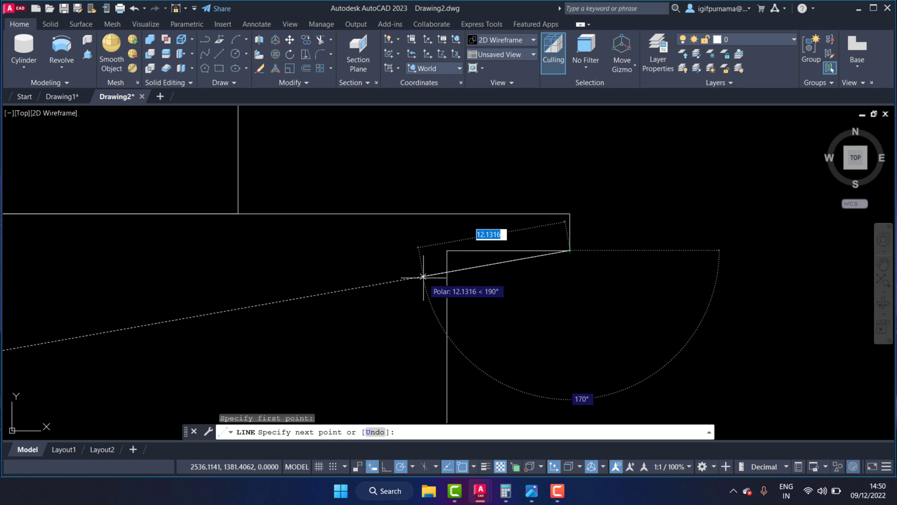
{"action": "left_click", "coordinate": [422, 277]}
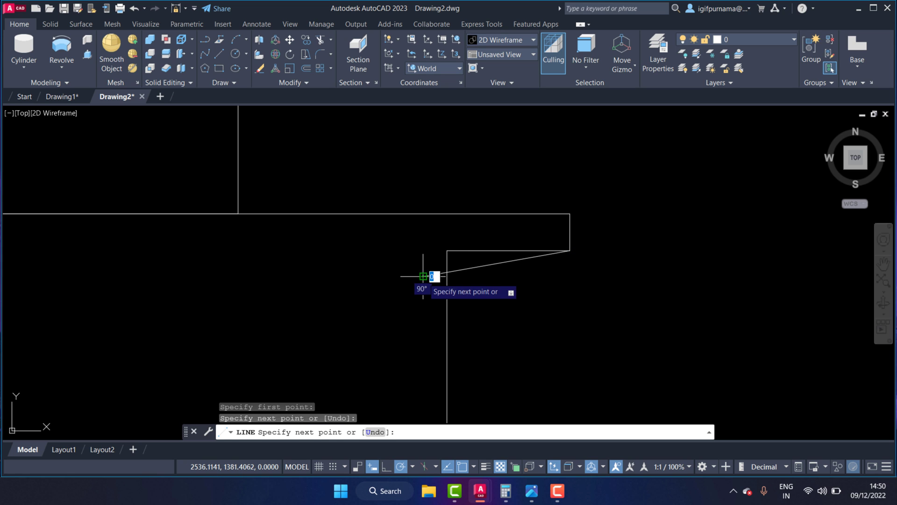
{"action": "right_click", "coordinate": [423, 277]}
{"action": "left_click", "coordinate": [449, 286]}
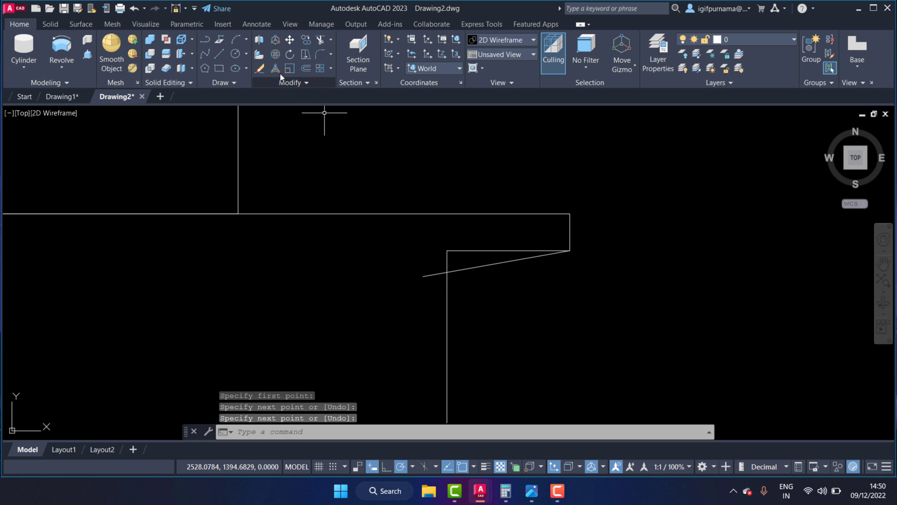
Step: Draw a 12-unit vertical line down from that corner and a leftward line from its midpoint
{"action": "left_click", "coordinate": [220, 56]}
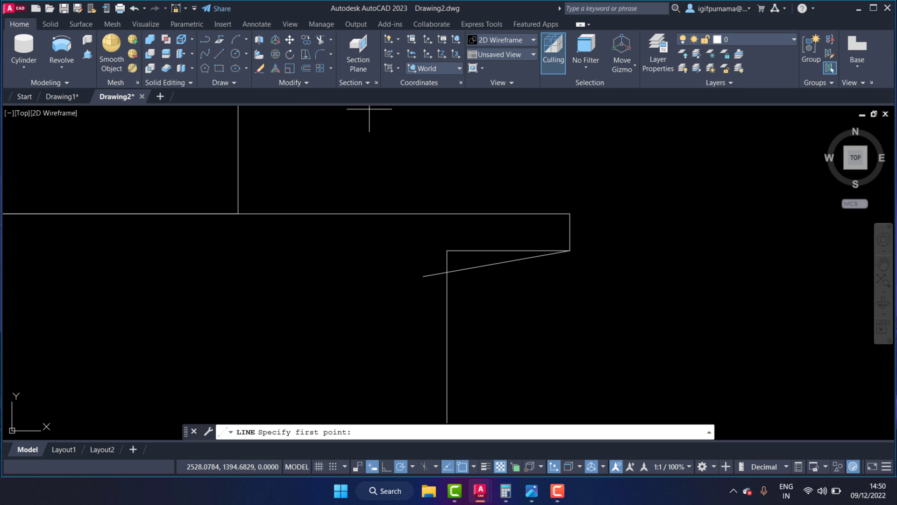
{"action": "left_click", "coordinate": [570, 250]}
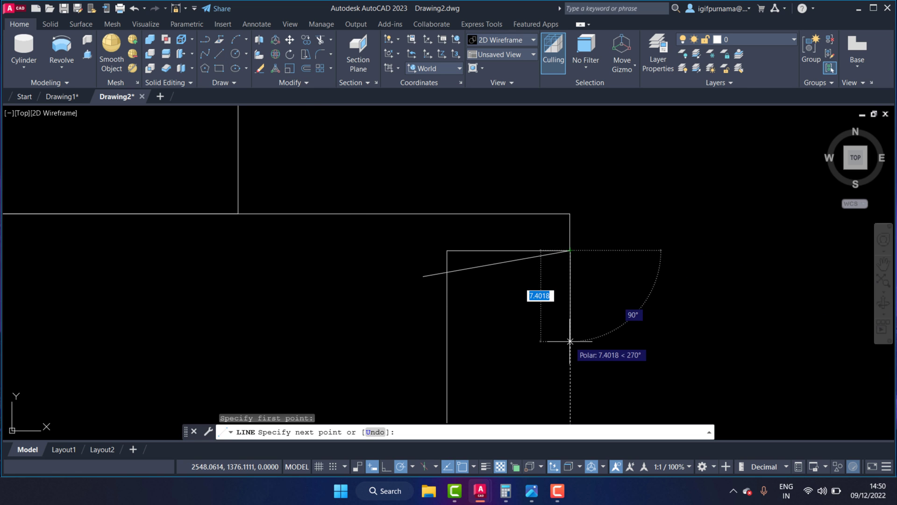
{"action": "type", "text": "12"}
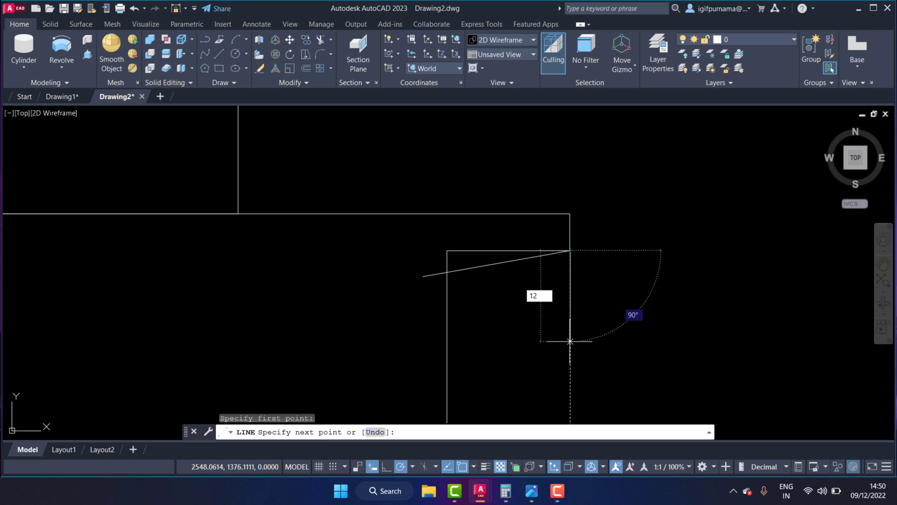
{"action": "key", "text": "Return"}
{"action": "key", "text": "Return"}
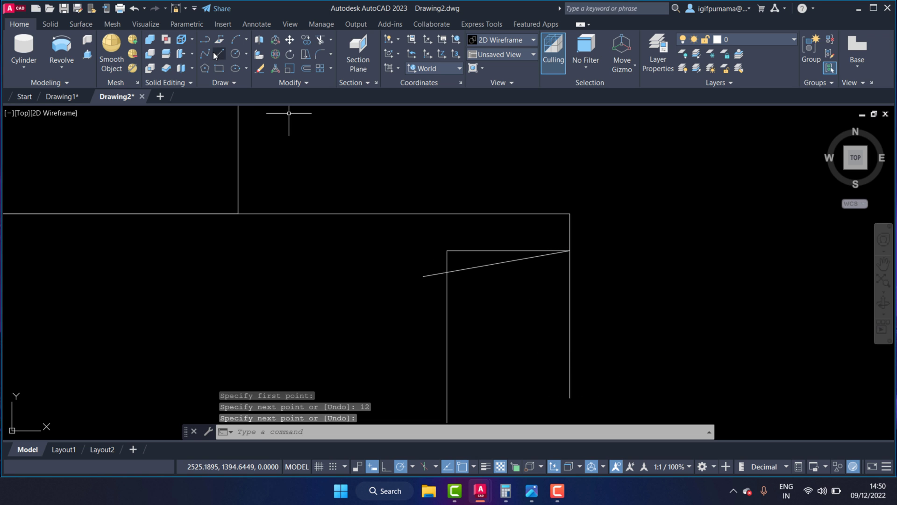
{"action": "left_click", "coordinate": [214, 53]}
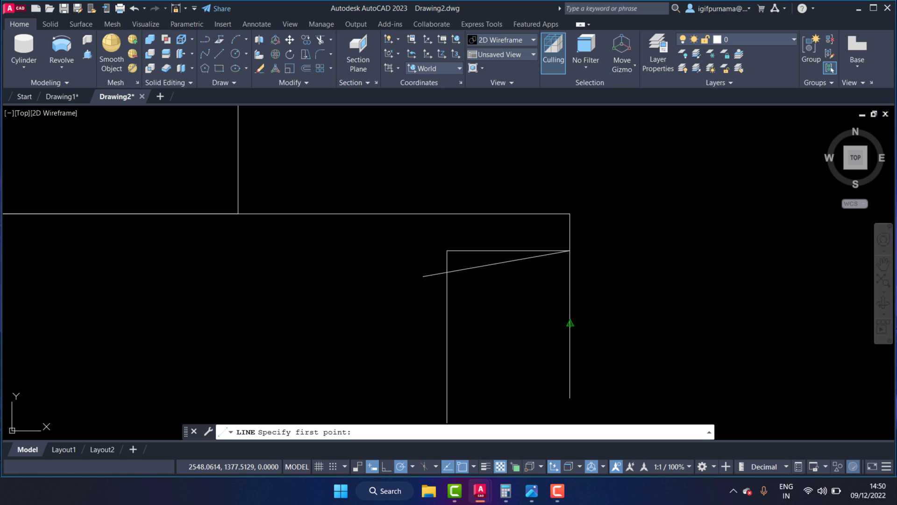
{"action": "left_click", "coordinate": [570, 323]}
{"action": "right_click", "coordinate": [434, 323]}
{"action": "left_click", "coordinate": [452, 333]}
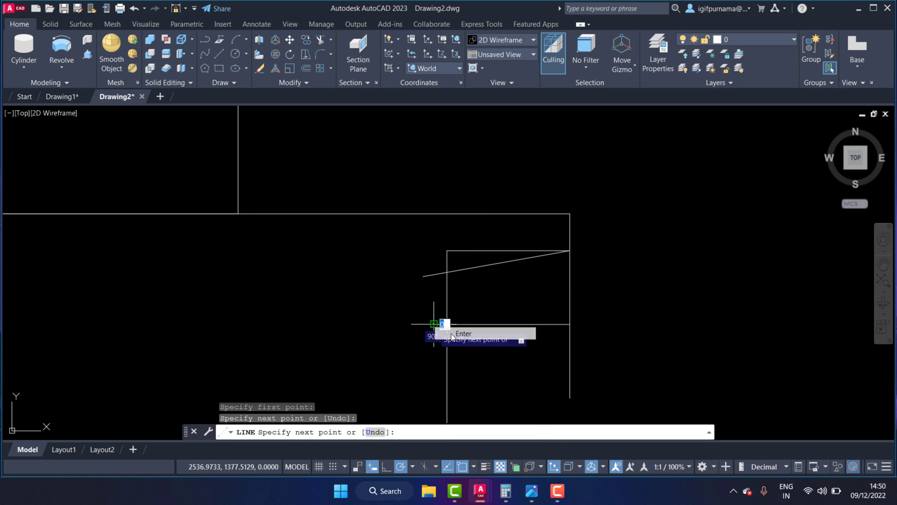
Step: Add a 10° angular dimension between the slanted and horizontal lines
{"action": "left_click", "coordinate": [256, 23]}
{"action": "left_click", "coordinate": [241, 71]}
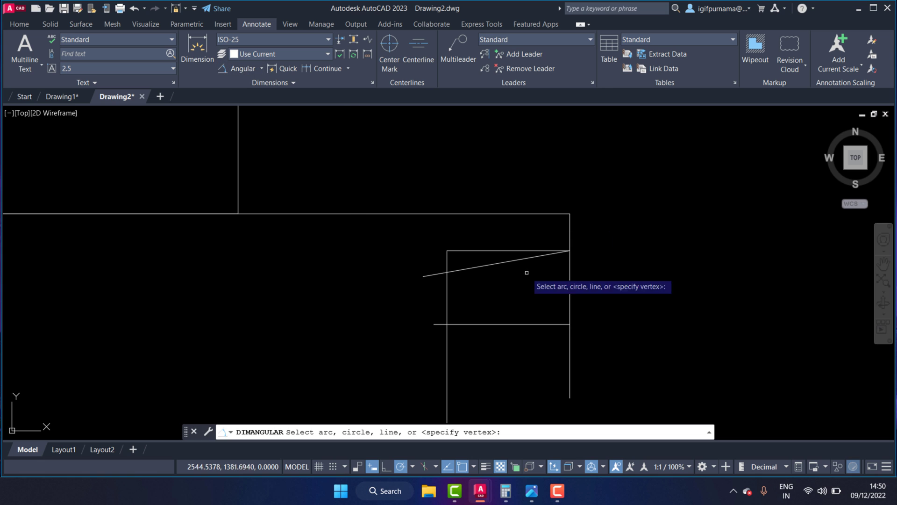
{"action": "left_click", "coordinate": [463, 267]}
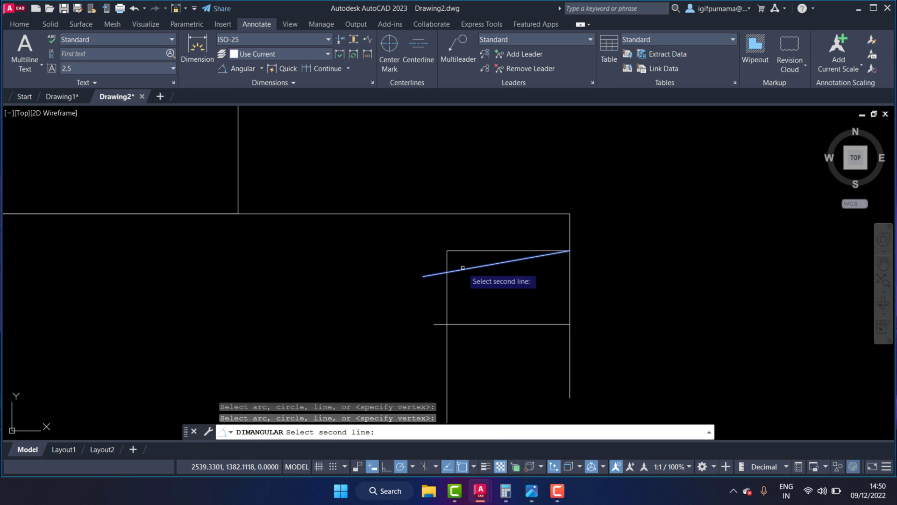
{"action": "left_click", "coordinate": [473, 324]}
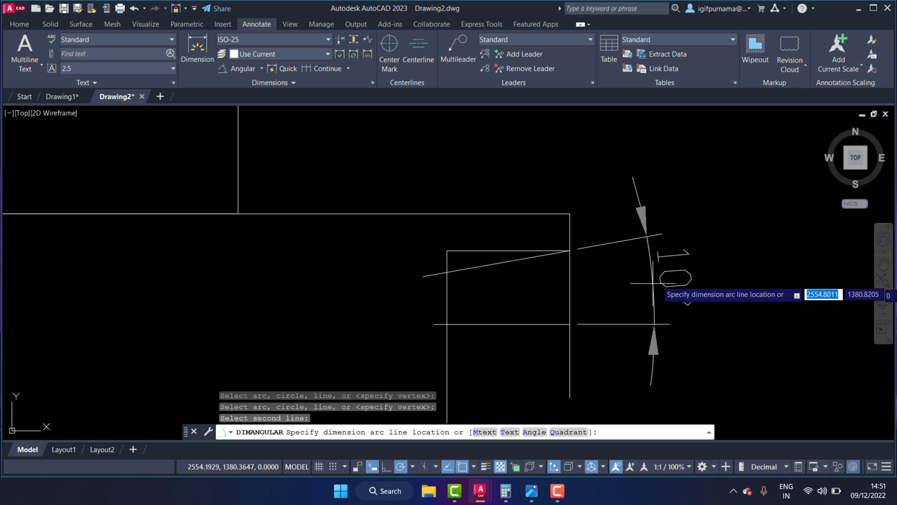
{"action": "left_click", "coordinate": [664, 278]}
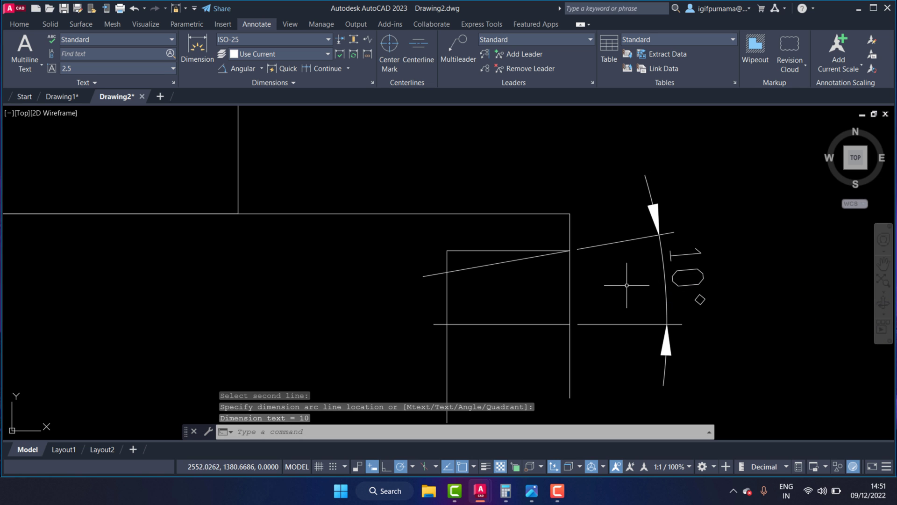
Step: Draw a second line from the corner sloping 20° down to the left
{"action": "left_click", "coordinate": [16, 27]}
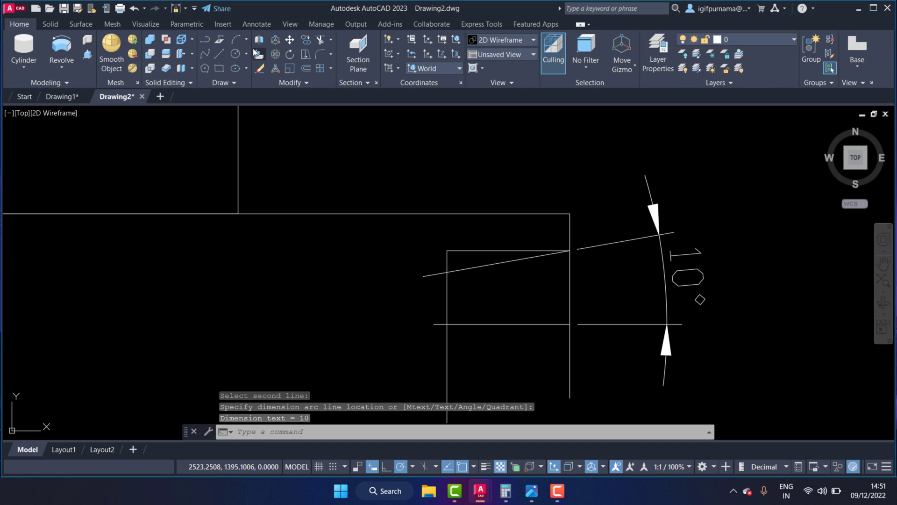
{"action": "left_click", "coordinate": [223, 57]}
{"action": "left_click", "coordinate": [569, 251]}
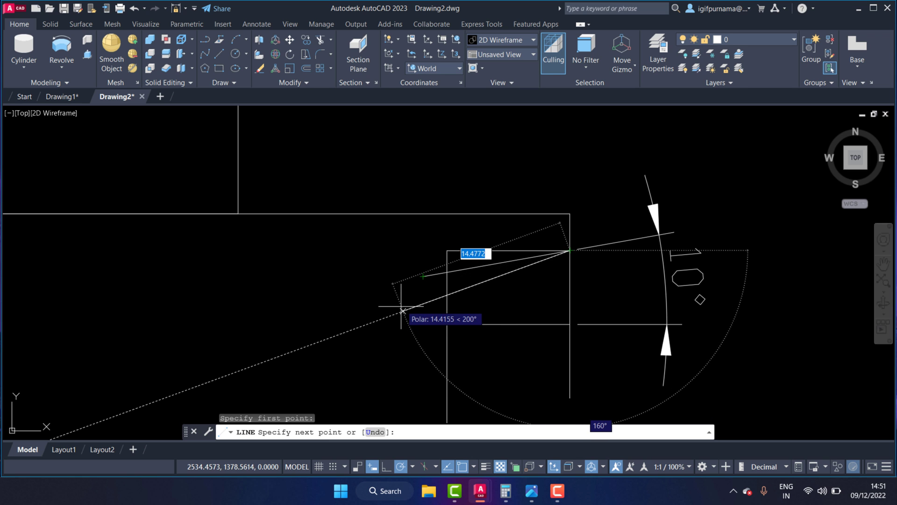
{"action": "left_click", "coordinate": [401, 311]}
{"action": "left_click", "coordinate": [431, 317]}
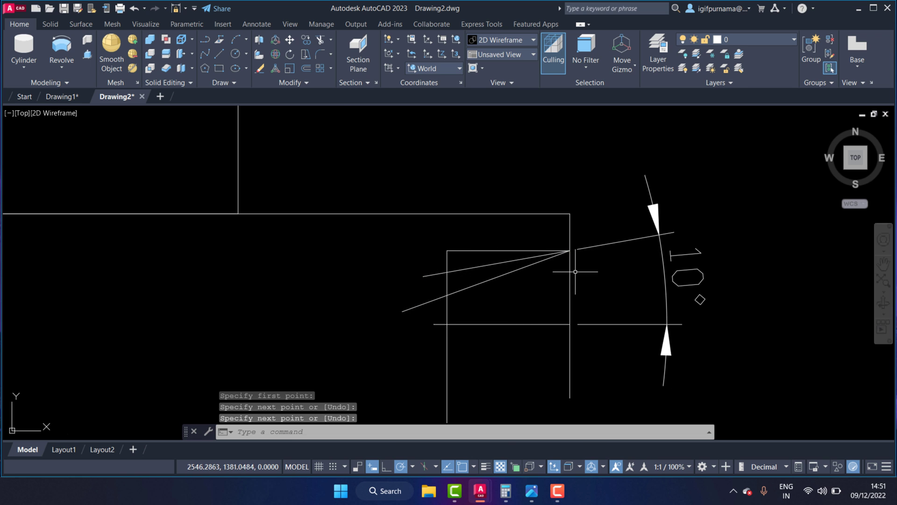
Step: Start an angular dimension on the 20° line, then cancel it
{"action": "left_click", "coordinate": [256, 24]}
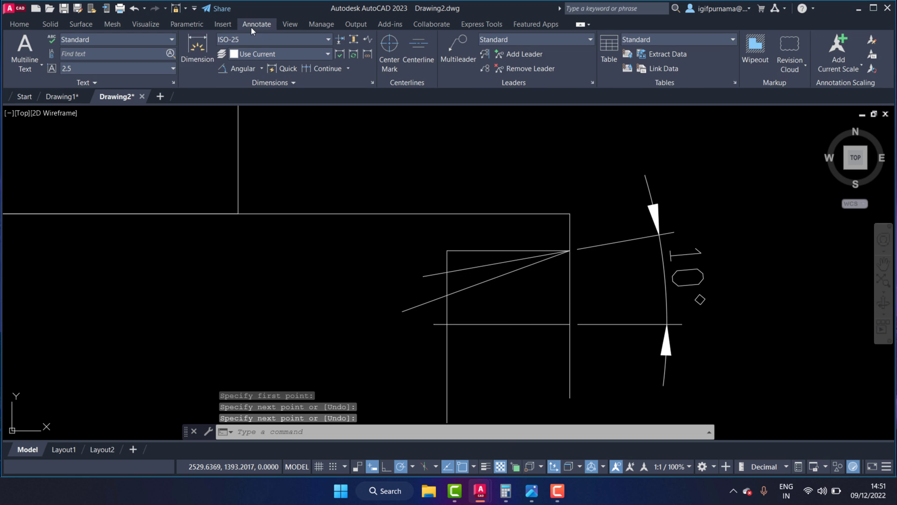
{"action": "left_click", "coordinate": [197, 49]}
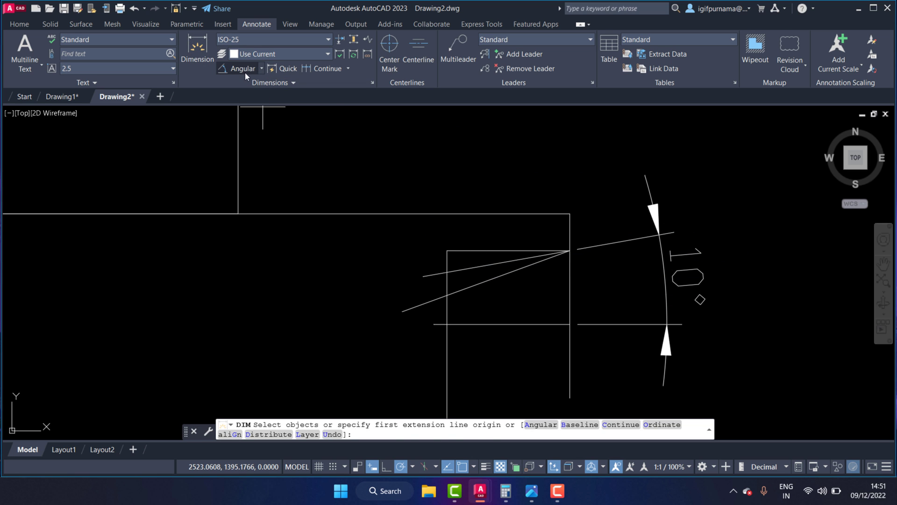
{"action": "left_click", "coordinate": [242, 68]}
{"action": "left_click", "coordinate": [470, 287]}
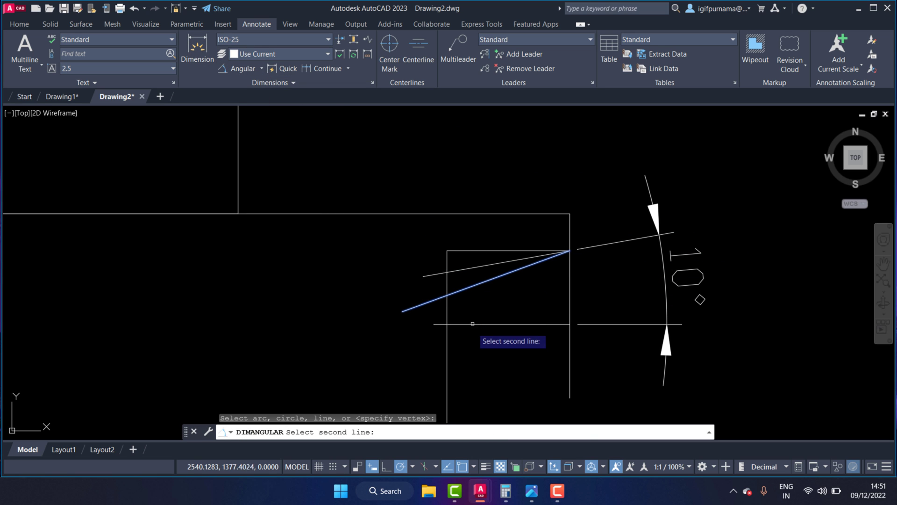
{"action": "left_click", "coordinate": [472, 324]}
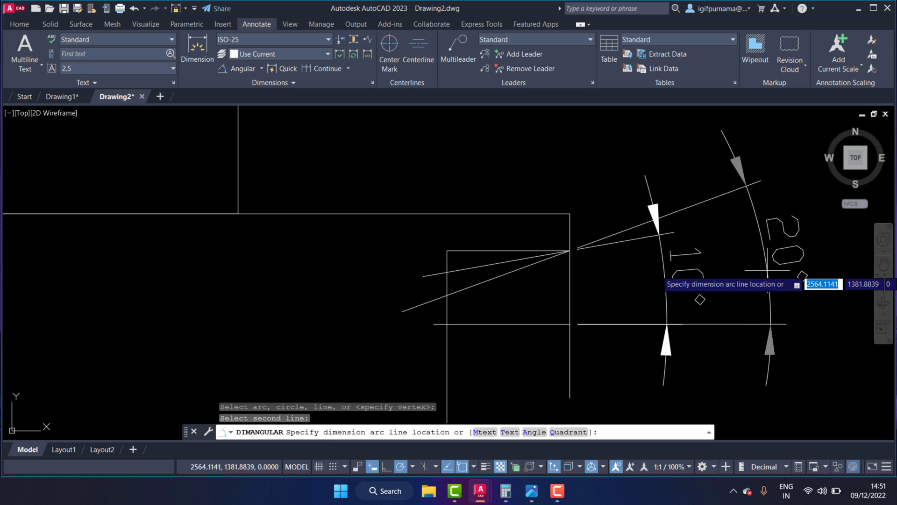
{"action": "key", "text": "Escape"}
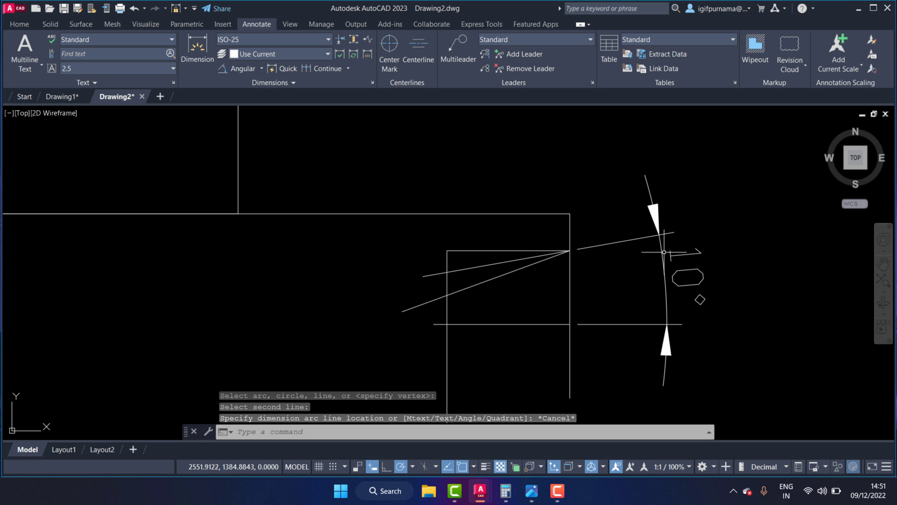
{"action": "left_click", "coordinate": [29, 21]}
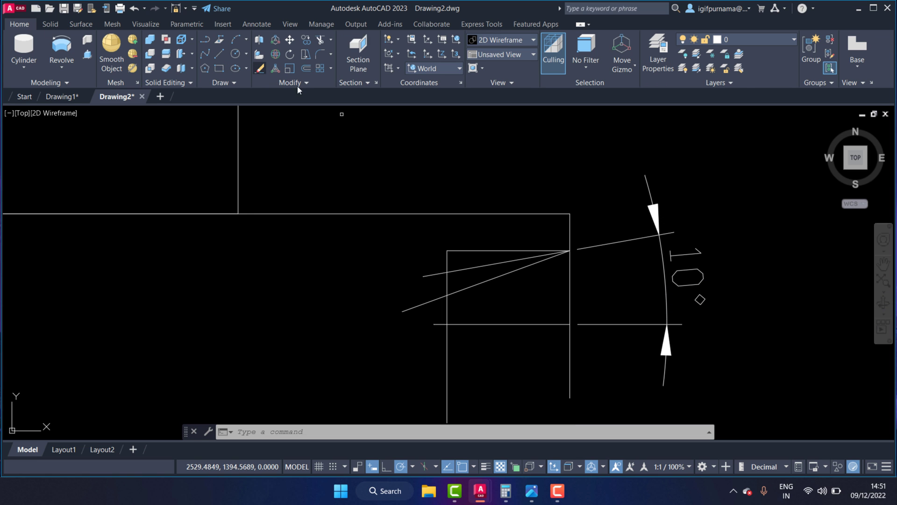
Step: Erase the 10° line and its angle dimension
{"action": "left_click", "coordinate": [259, 68]}
{"action": "left_click", "coordinate": [705, 371]}
{"action": "left_click", "coordinate": [650, 221]}
{"action": "scroll", "coordinate": [486, 250], "scroll_direction": "up", "scroll_amount": 2}
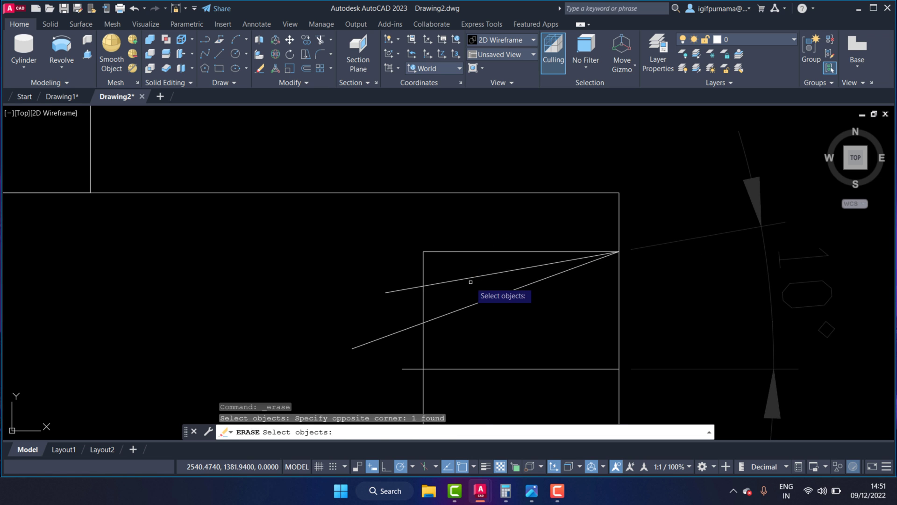
{"action": "left_click", "coordinate": [454, 280]}
{"action": "key", "text": "Return"}
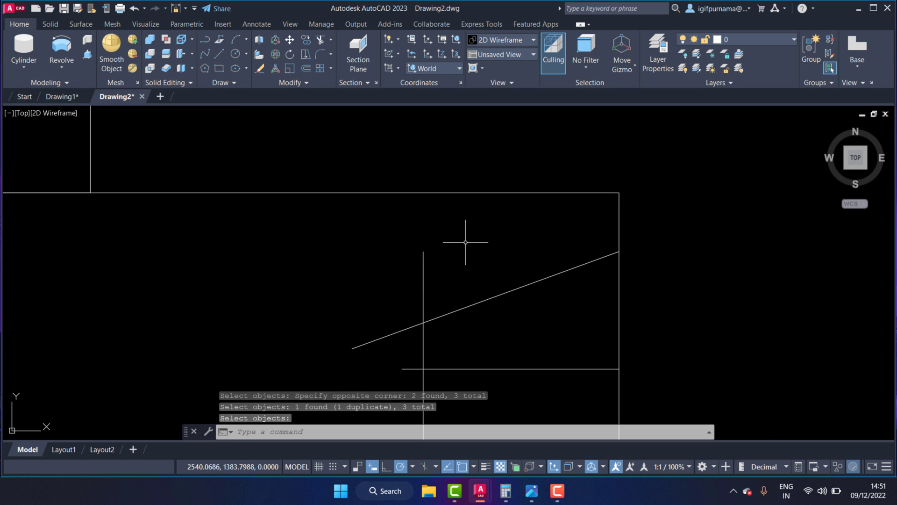
{"action": "scroll", "coordinate": [467, 240], "scroll_direction": "down", "scroll_amount": 3}
{"action": "scroll", "coordinate": [477, 243], "scroll_direction": "down", "scroll_amount": 2}
{"action": "scroll", "coordinate": [475, 267], "scroll_direction": "up", "scroll_amount": 2}
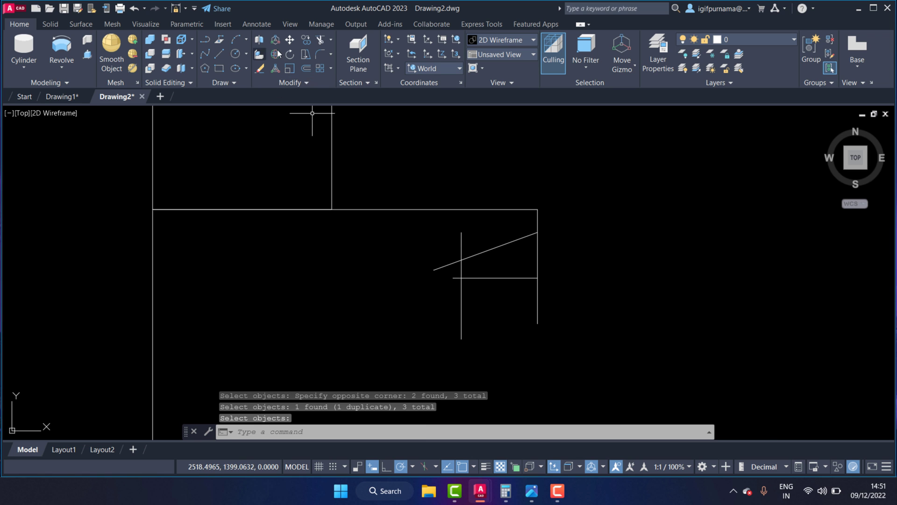
Step: Trim the vertical line back above the 20° sloped line
{"action": "left_click", "coordinate": [323, 40]}
{"action": "scroll", "coordinate": [440, 266], "scroll_direction": "up", "scroll_amount": 2}
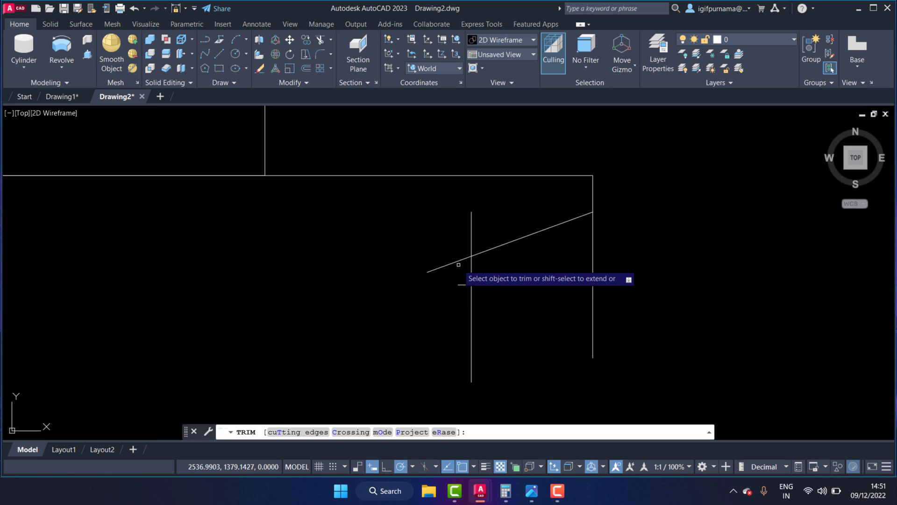
{"action": "left_click", "coordinate": [472, 238]}
{"action": "right_click", "coordinate": [476, 213]}
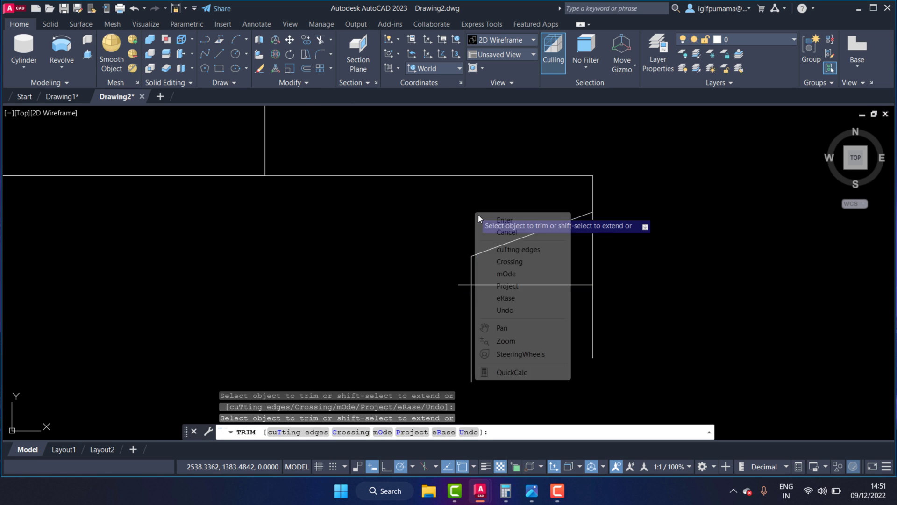
{"action": "left_click", "coordinate": [498, 219]}
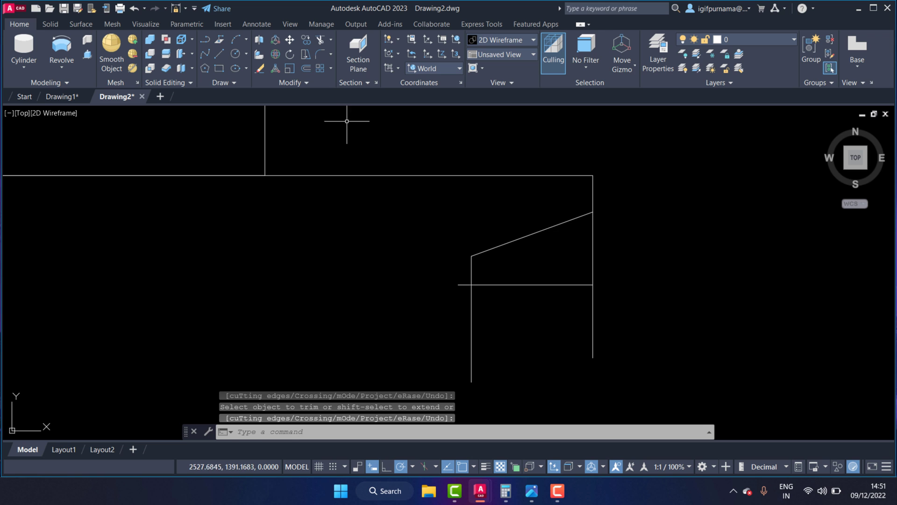
{"action": "left_click", "coordinate": [306, 84]}
Step: Mirror the sloped line about the horizontal line, keeping the original
{"action": "left_click", "coordinate": [319, 96]}
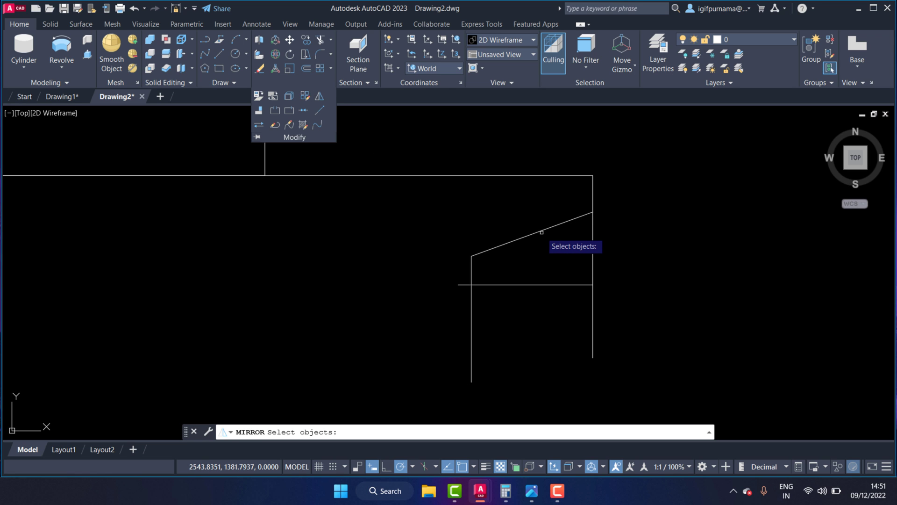
{"action": "left_click", "coordinate": [563, 224]}
{"action": "key", "text": "Return"}
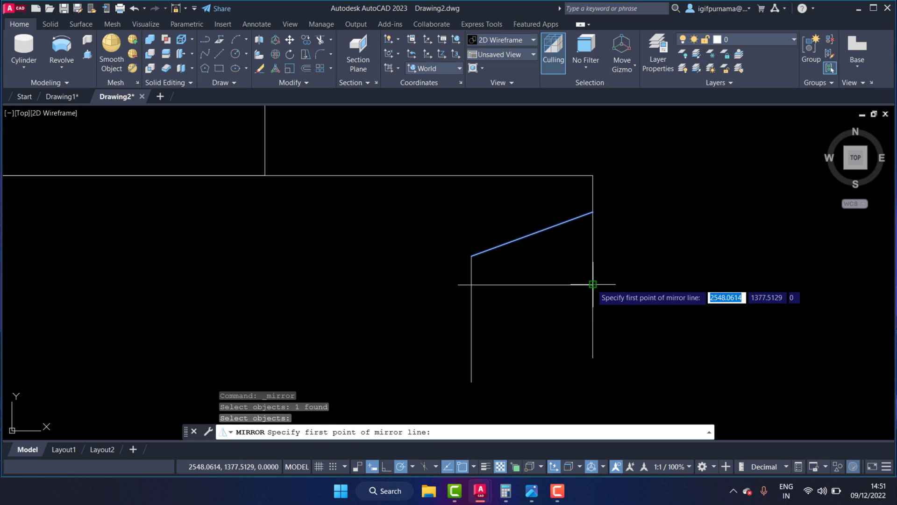
{"action": "left_click", "coordinate": [592, 284]}
{"action": "left_click", "coordinate": [470, 284]}
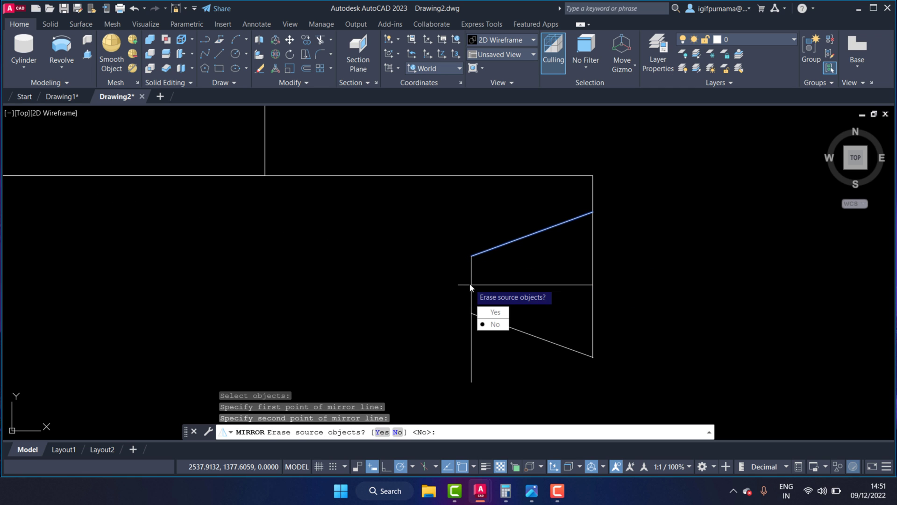
{"action": "right_click", "coordinate": [471, 284]}
{"action": "left_click", "coordinate": [485, 291]}
Step: Add an angular dimension between the two sloped lines to confirm the 40° groove
{"action": "left_click", "coordinate": [258, 22]}
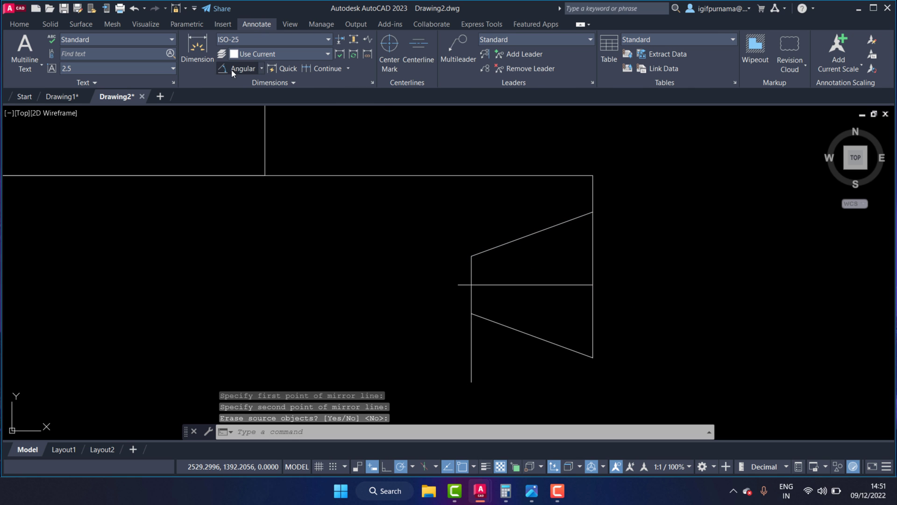
{"action": "left_click", "coordinate": [231, 69]}
{"action": "left_click", "coordinate": [540, 230]}
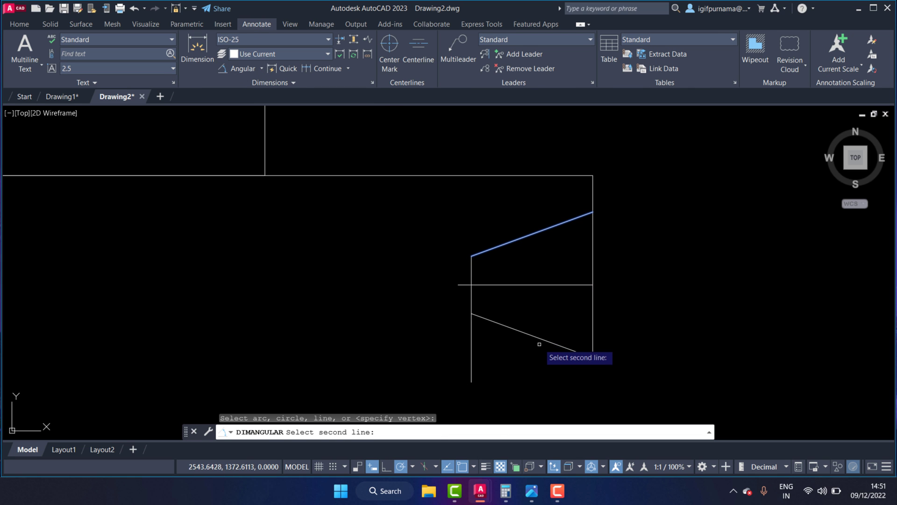
{"action": "left_click", "coordinate": [536, 338]}
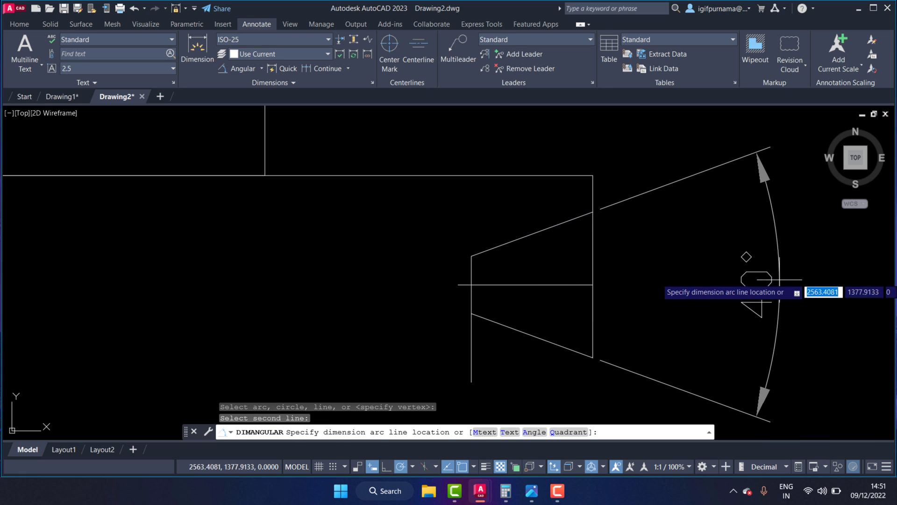
{"action": "left_click", "coordinate": [754, 244]}
{"action": "key", "text": "Escape"}
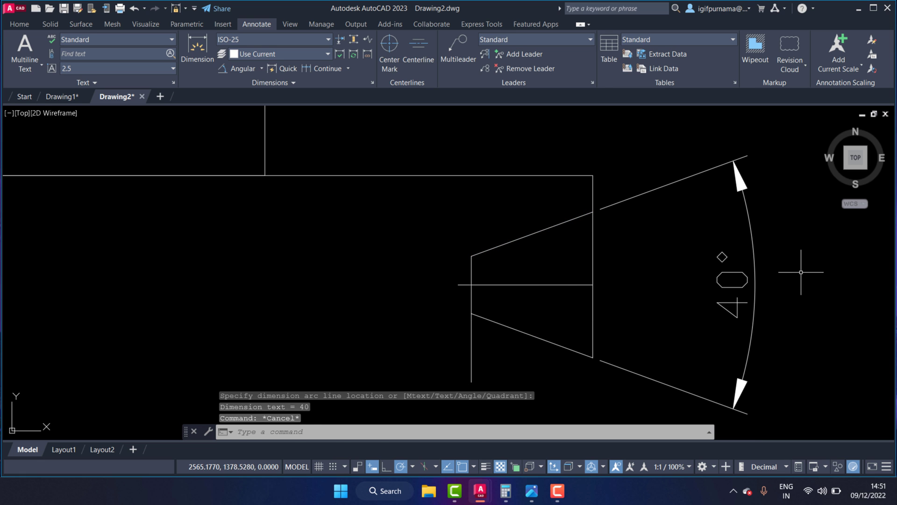
Step: Select the temporary 40° angle dimension for erasing
{"action": "left_click", "coordinate": [19, 24]}
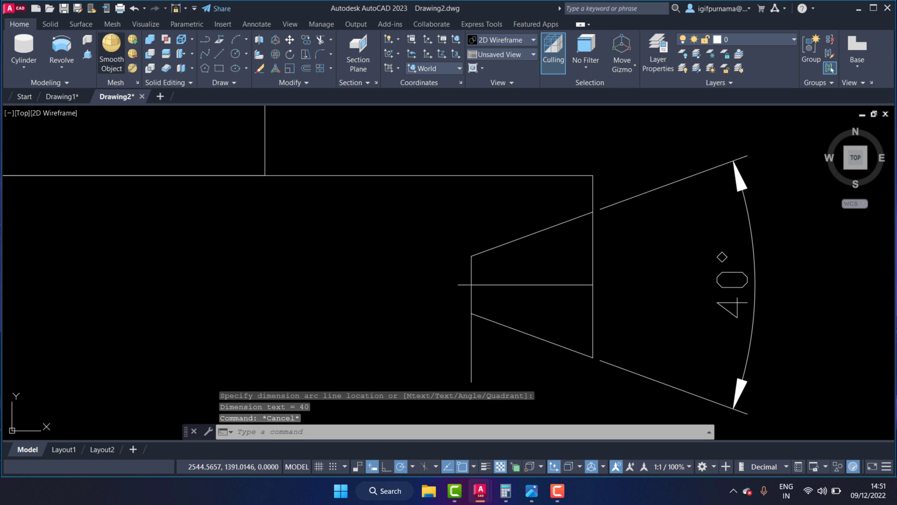
{"action": "left_click", "coordinate": [260, 69]}
{"action": "left_click", "coordinate": [777, 325]}
{"action": "left_click", "coordinate": [721, 244]}
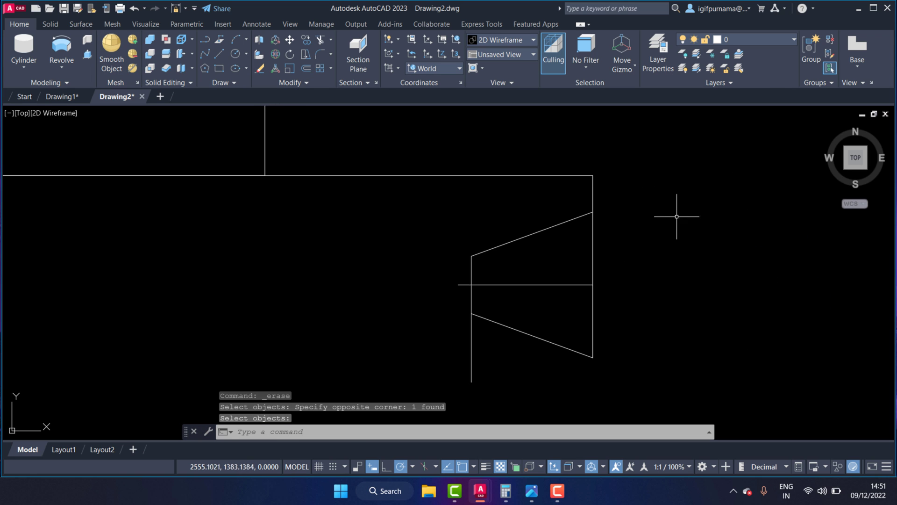
Step: Trim the vertical line below the lower sloped line and the short stub inside the groove
{"action": "left_click", "coordinate": [319, 40]}
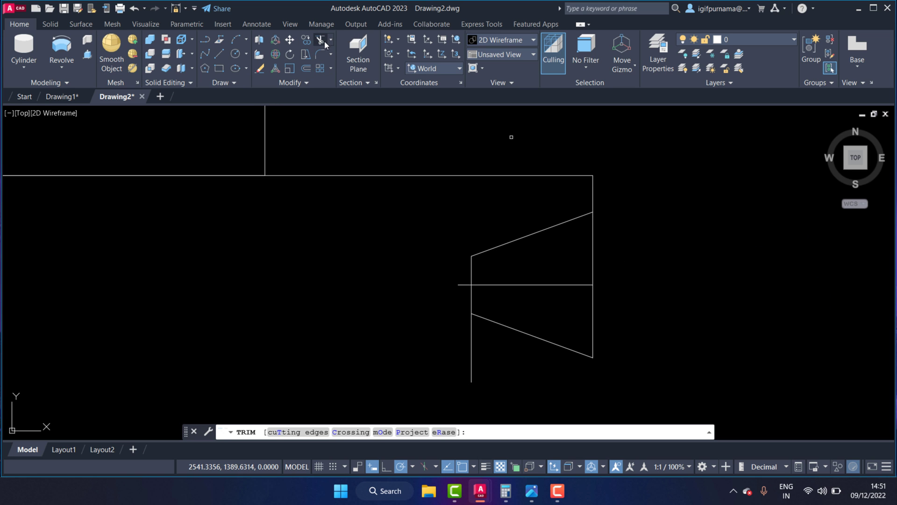
{"action": "mouse_move", "coordinate": [479, 367]}
{"action": "left_mouse_down"}
{"action": "mouse_move", "coordinate": [461, 310]}
{"action": "mouse_move", "coordinate": [461, 260]}
{"action": "left_mouse_up"}
{"action": "mouse_move", "coordinate": [615, 319]}
{"action": "left_mouse_down"}
{"action": "mouse_move", "coordinate": [574, 256]}
{"action": "mouse_move", "coordinate": [547, 296]}
{"action": "mouse_move", "coordinate": [592, 315]}
{"action": "mouse_move", "coordinate": [635, 314]}
{"action": "left_mouse_up"}
{"action": "right_click", "coordinate": [627, 228]}
{"action": "left_click", "coordinate": [635, 234]}
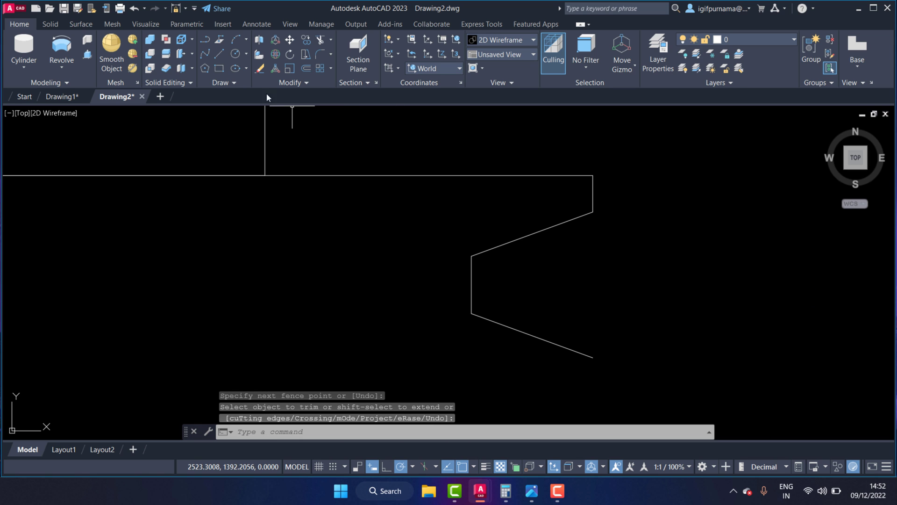
Step: Draw a 3-unit drop from the lower sloped line's end, then a horizontal line left past the hub
{"action": "left_click", "coordinate": [218, 54]}
{"action": "left_click", "coordinate": [593, 357]}
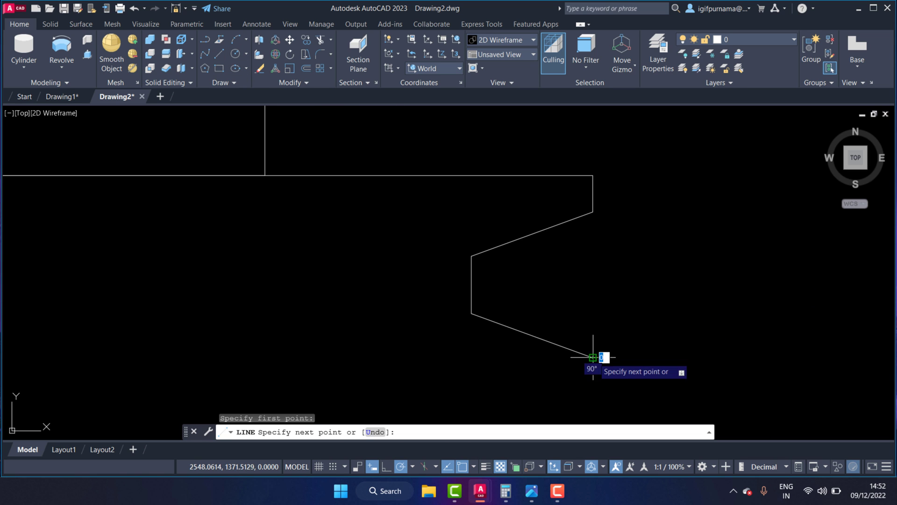
{"action": "scroll", "coordinate": [578, 202], "scroll_direction": "down", "scroll_amount": 2}
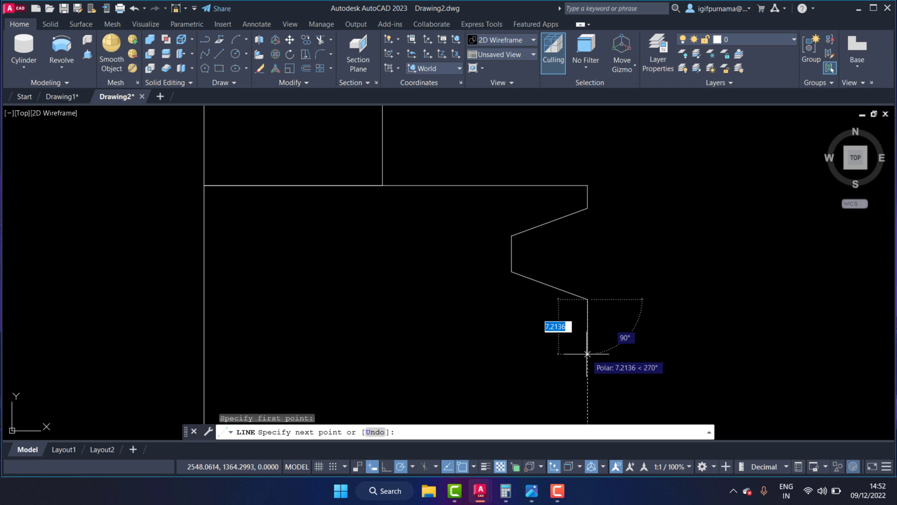
{"action": "type", "text": "3"}
{"action": "key", "text": "Return"}
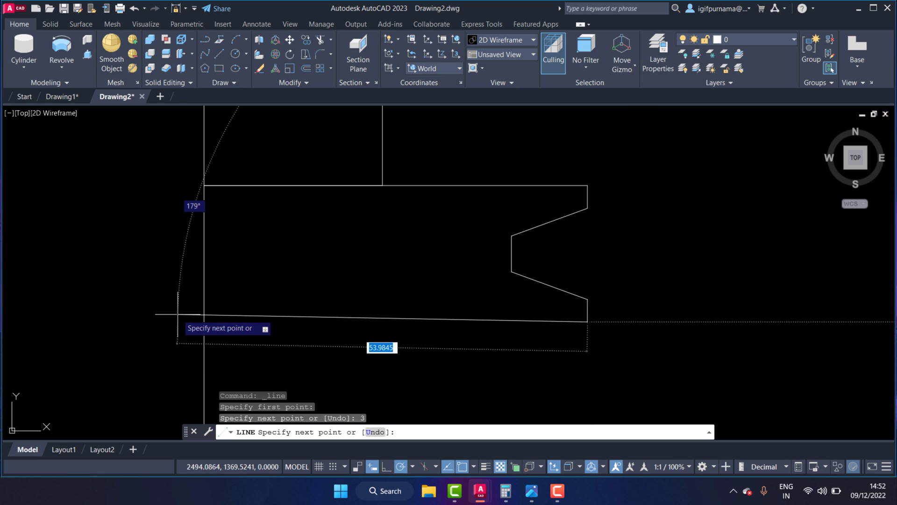
{"action": "left_click", "coordinate": [175, 322]}
{"action": "right_click", "coordinate": [177, 321]}
{"action": "left_click", "coordinate": [205, 336]}
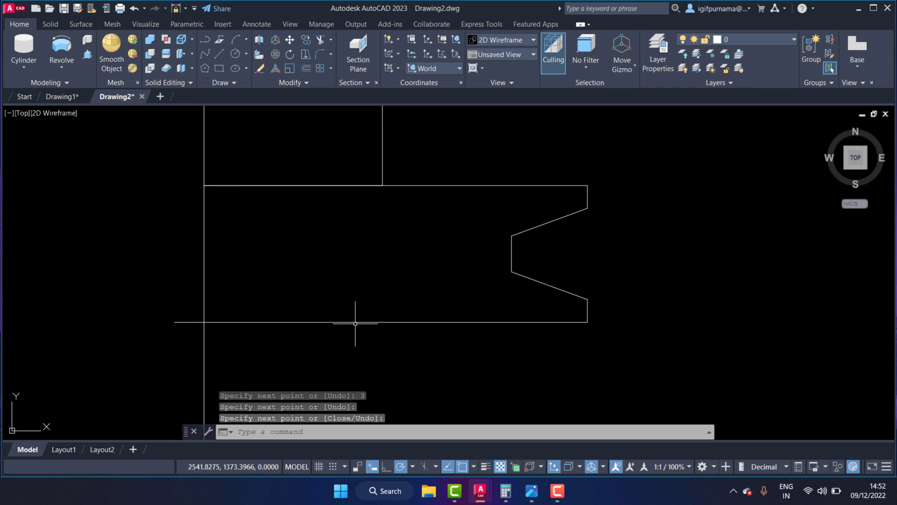
{"action": "scroll", "coordinate": [607, 257], "scroll_direction": "down", "scroll_amount": 5}
{"action": "scroll", "coordinate": [588, 245], "scroll_direction": "up", "scroll_amount": 6}
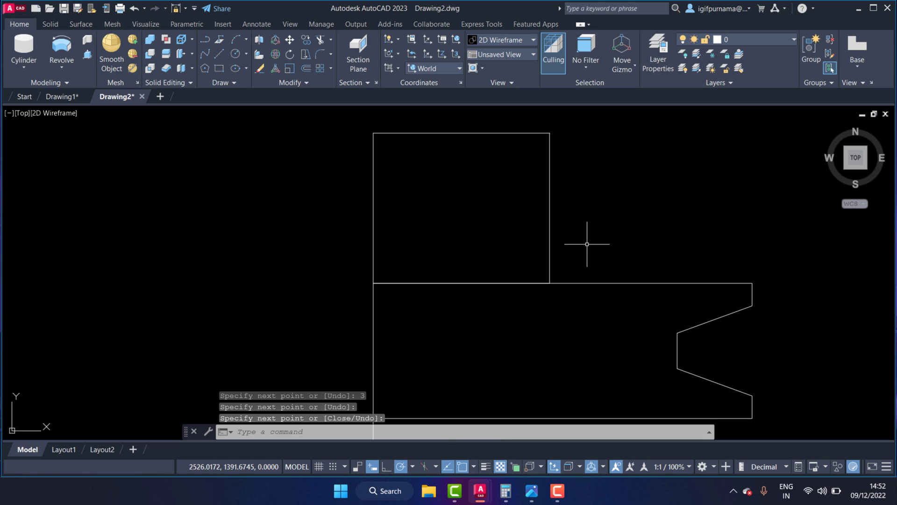
Step: Copy the upper rectangle's right edge 10 units to the left, using its top-right corner as base
{"action": "left_click", "coordinate": [305, 40]}
{"action": "left_click", "coordinate": [609, 210]}
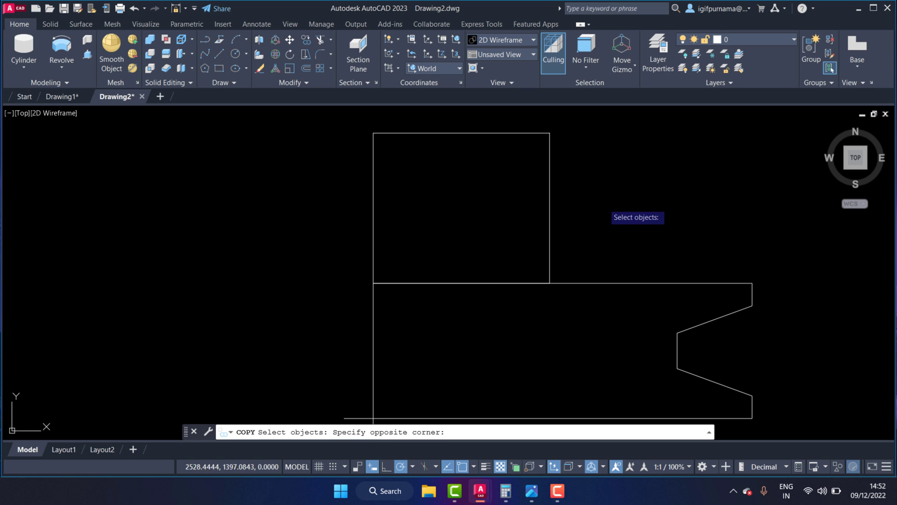
{"action": "left_click", "coordinate": [505, 176]}
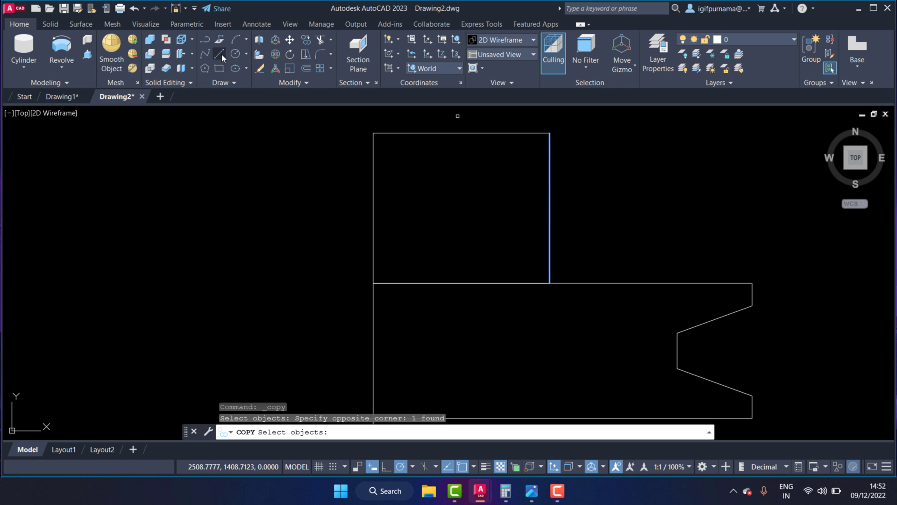
{"action": "key", "text": "Return"}
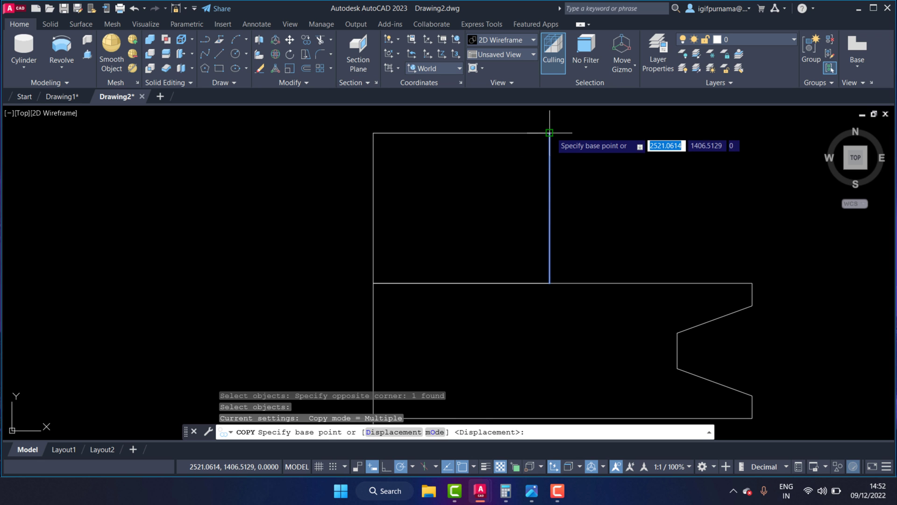
{"action": "left_click", "coordinate": [549, 133]}
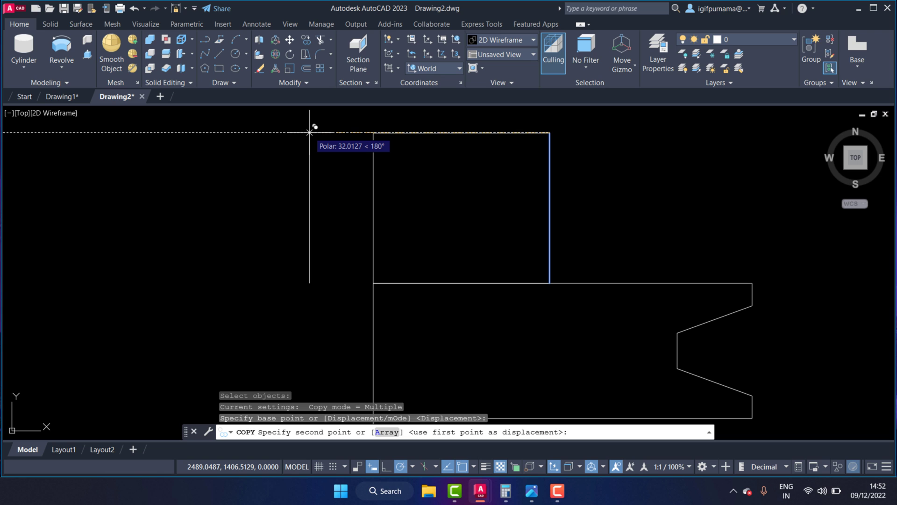
{"action": "type", "text": "10"}
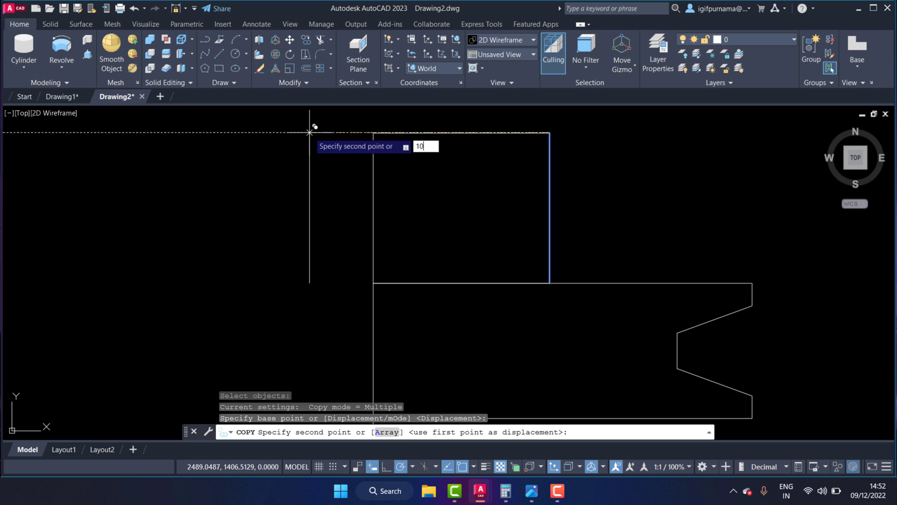
{"action": "key", "text": "Return"}
{"action": "key", "text": "Return"}
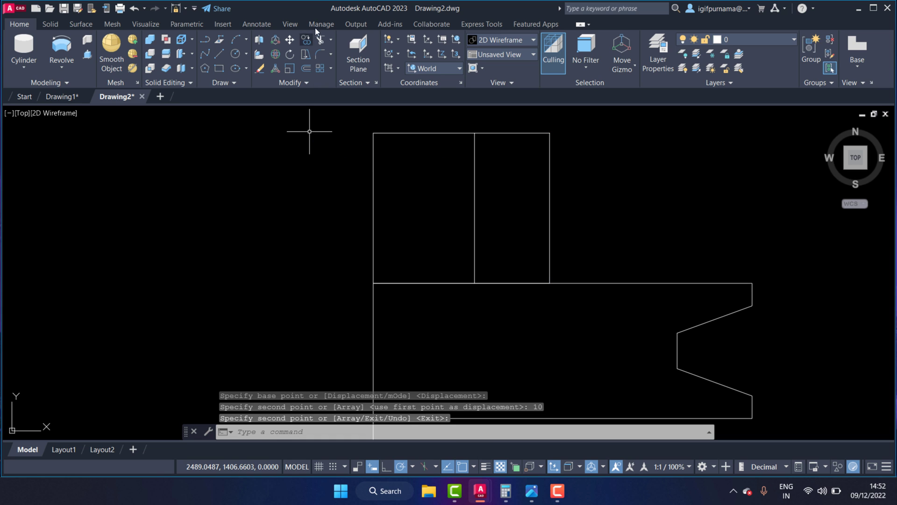
{"action": "left_click", "coordinate": [256, 28]}
{"action": "left_click", "coordinate": [192, 52]}
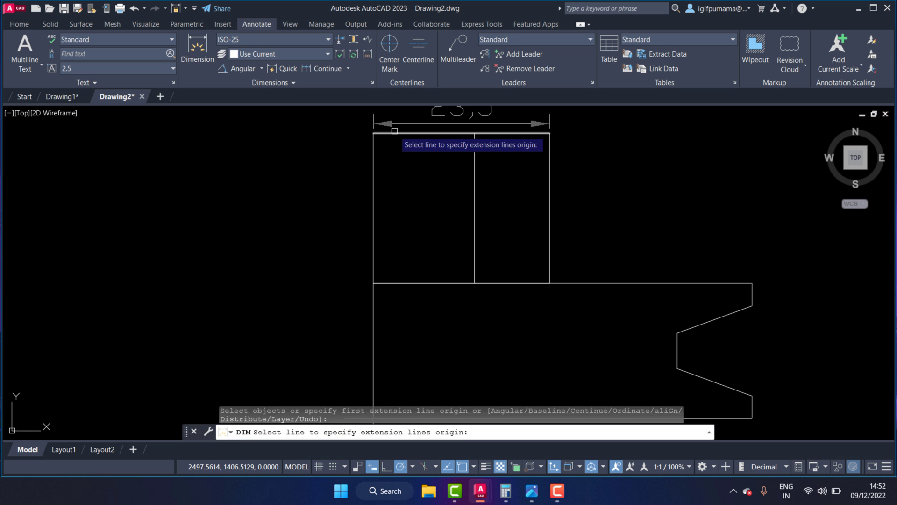
{"action": "left_click", "coordinate": [374, 185]}
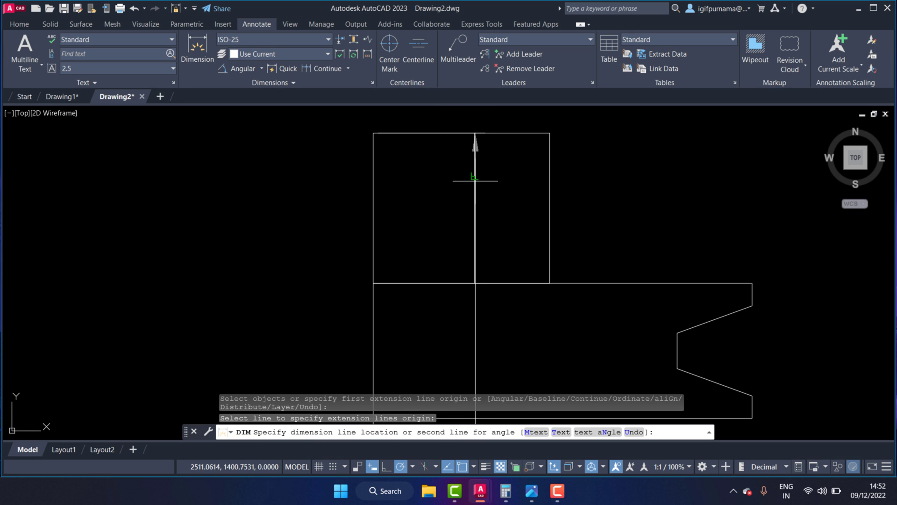
{"action": "key", "text": "Escape"}
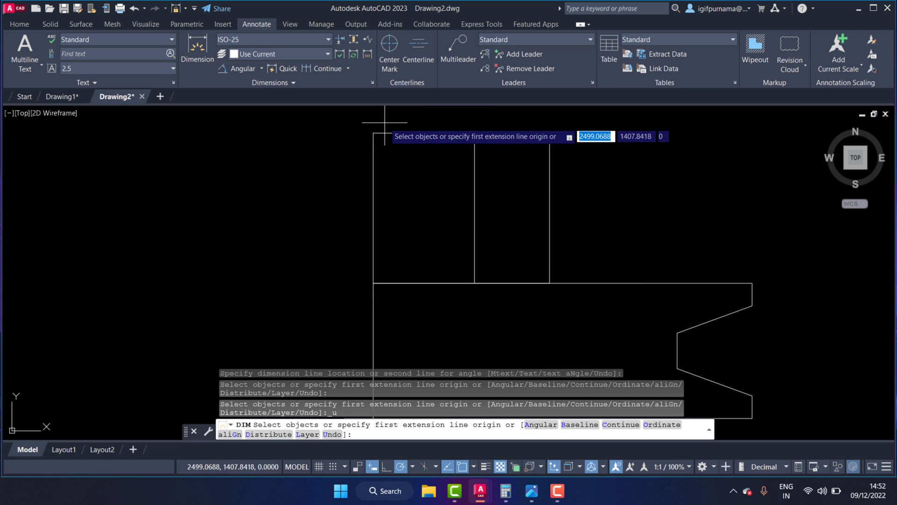
{"action": "key", "text": "Escape"}
{"action": "key", "text": "Return"}
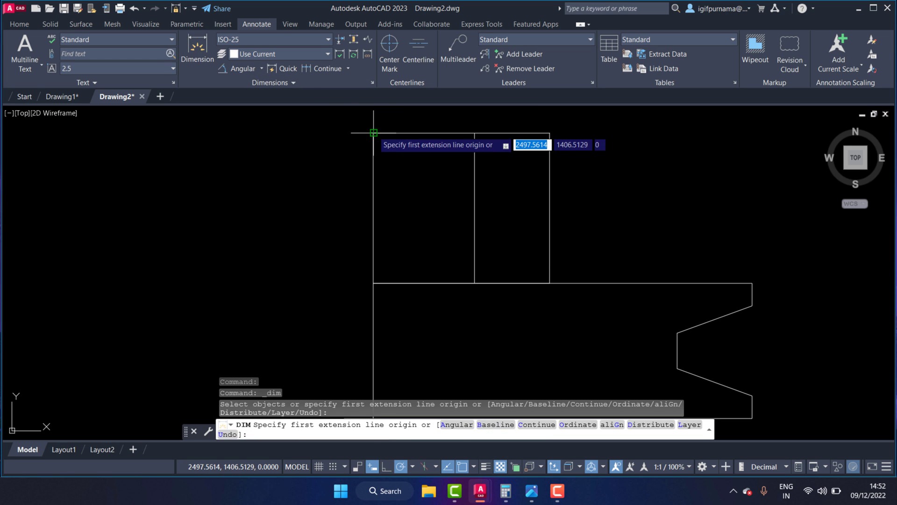
{"action": "left_click", "coordinate": [373, 133]}
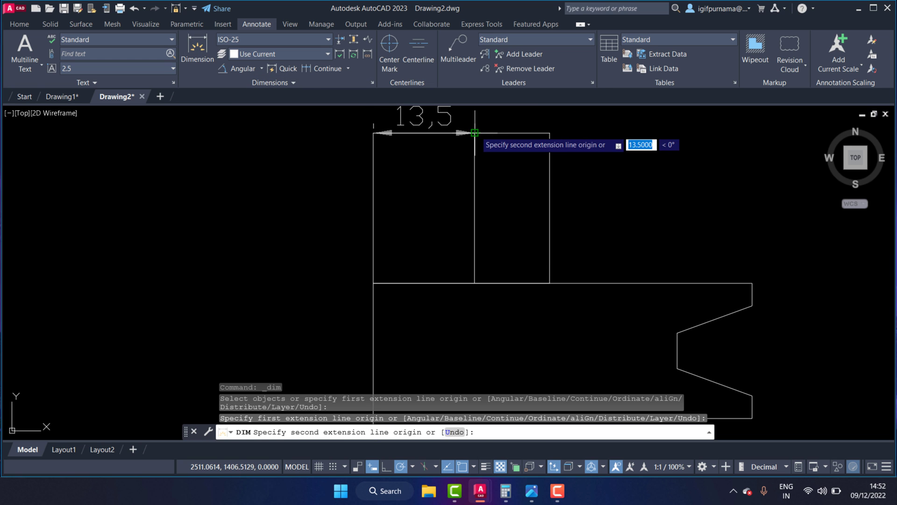
{"action": "left_click", "coordinate": [474, 133]}
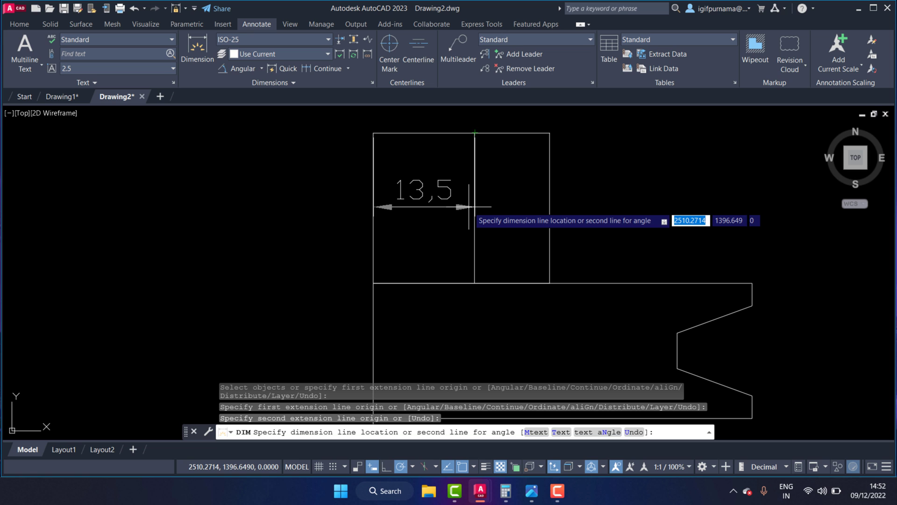
{"action": "key", "text": "Escape"}
{"action": "scroll", "coordinate": [455, 206], "scroll_direction": "down", "scroll_amount": 2}
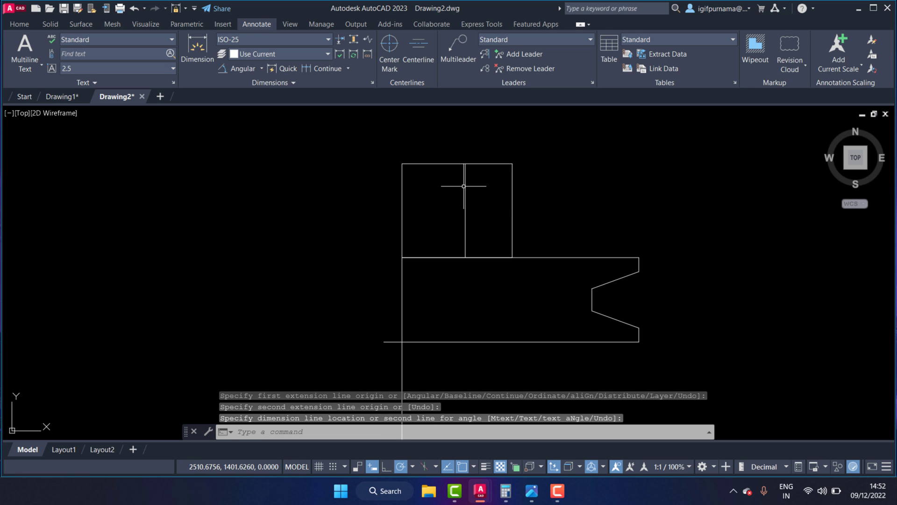
{"action": "middle_click_drag", "start_coordinate": [459, 226], "coordinate": [458, 223]}
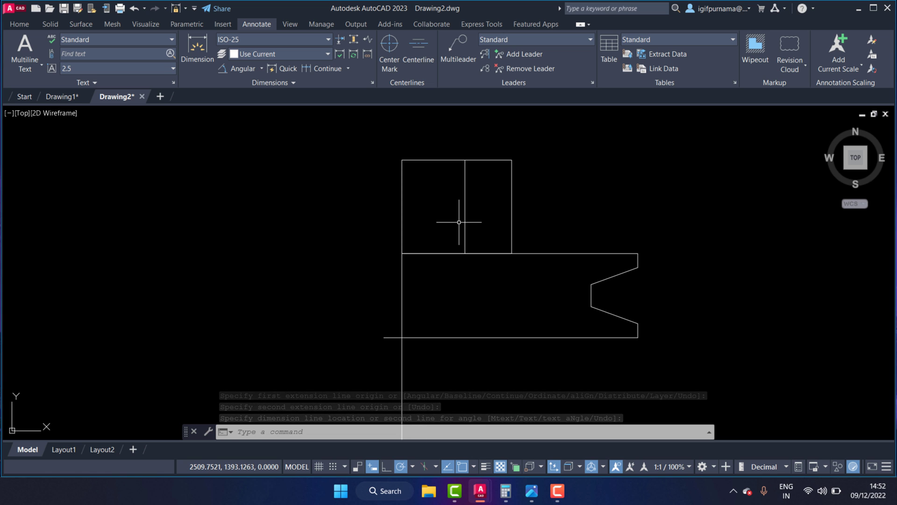
{"action": "scroll", "coordinate": [459, 222], "scroll_direction": "up", "scroll_amount": 2}
{"action": "scroll", "coordinate": [444, 200], "scroll_direction": "down", "scroll_amount": 2}
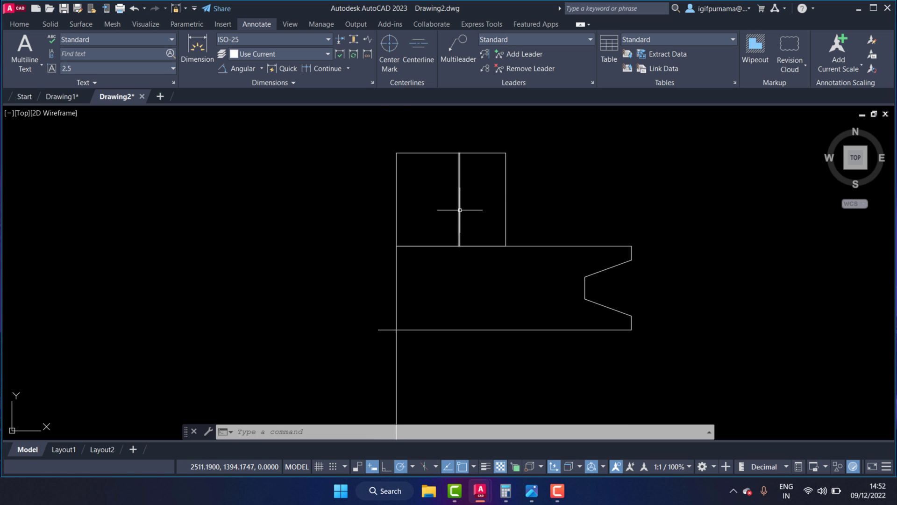
{"action": "left_click", "coordinate": [19, 25]}
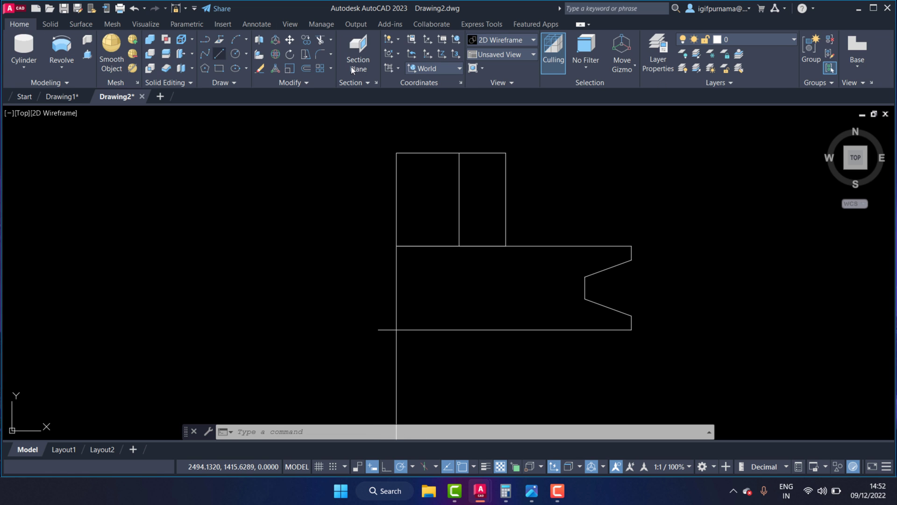
Step: Extend the middle vertical line down to the bottom edge
{"action": "left_click", "coordinate": [332, 39]}
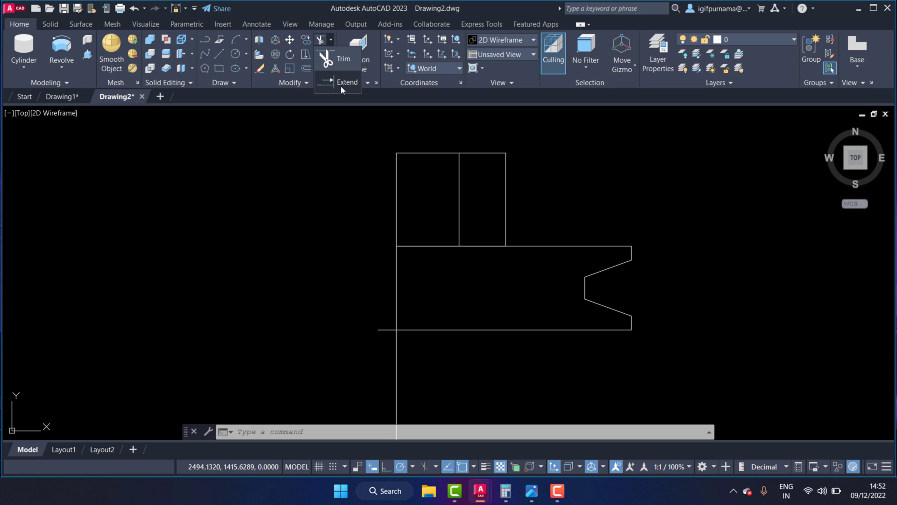
{"action": "left_click", "coordinate": [340, 86]}
{"action": "left_click", "coordinate": [459, 229]}
{"action": "right_click", "coordinate": [467, 218]}
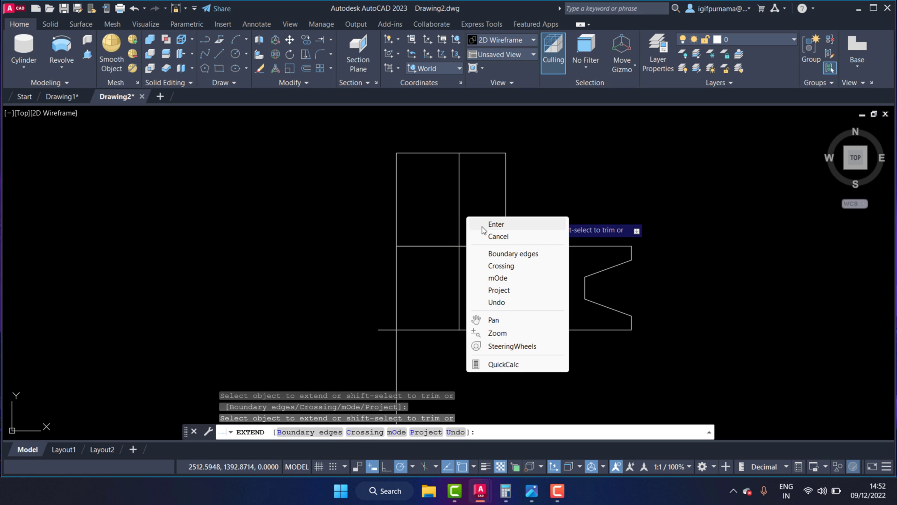
{"action": "left_click", "coordinate": [488, 224]}
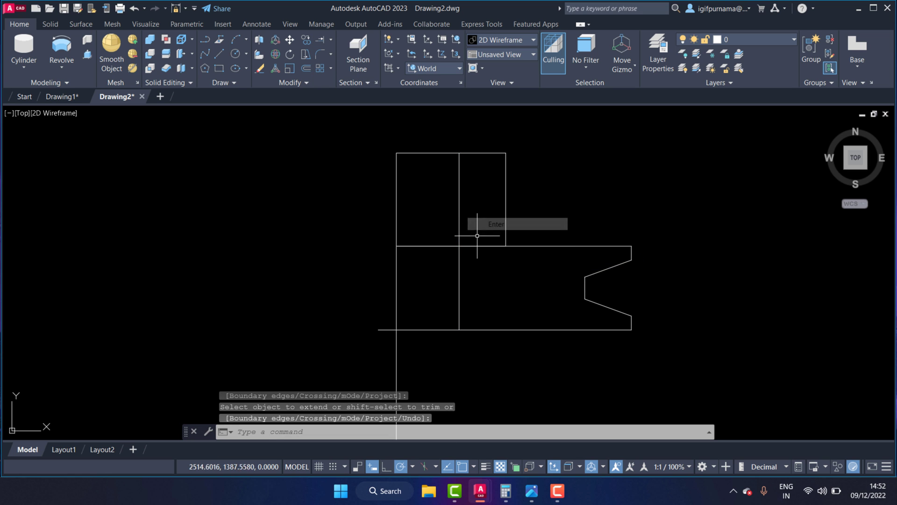
Step: Trim away the left strip's horizontal segments to leave one closed outline
{"action": "left_click", "coordinate": [320, 41]}
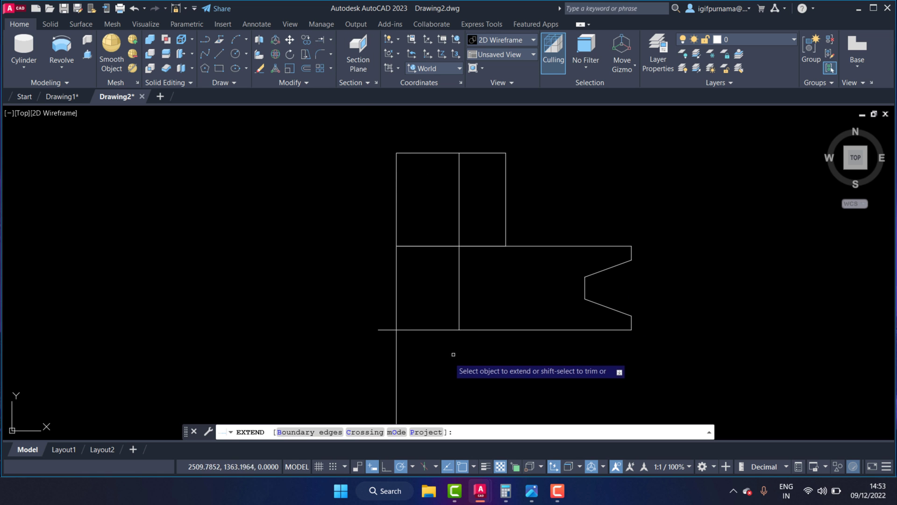
{"action": "left_click", "coordinate": [331, 39]}
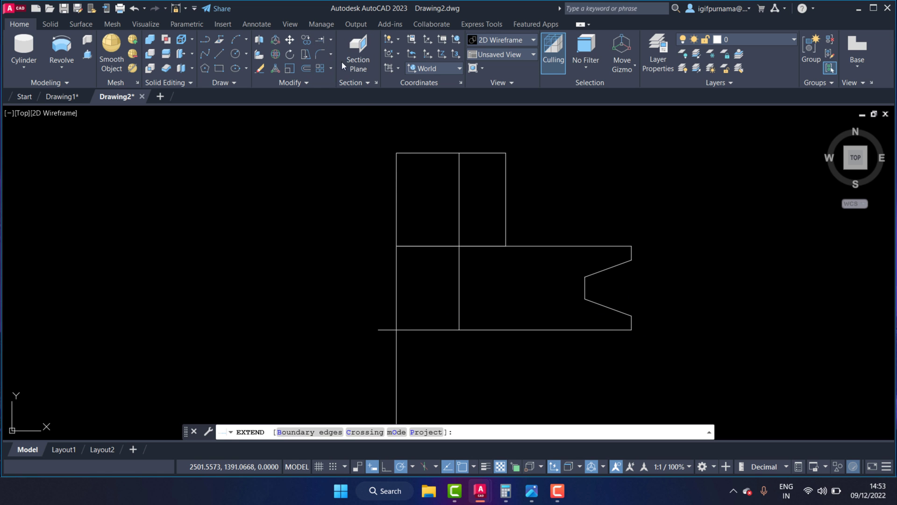
{"action": "left_click", "coordinate": [341, 61]}
{"action": "mouse_move", "coordinate": [461, 366]}
{"action": "left_mouse_down"}
{"action": "mouse_move", "coordinate": [435, 357]}
{"action": "mouse_move", "coordinate": [426, 133]}
{"action": "left_mouse_up"}
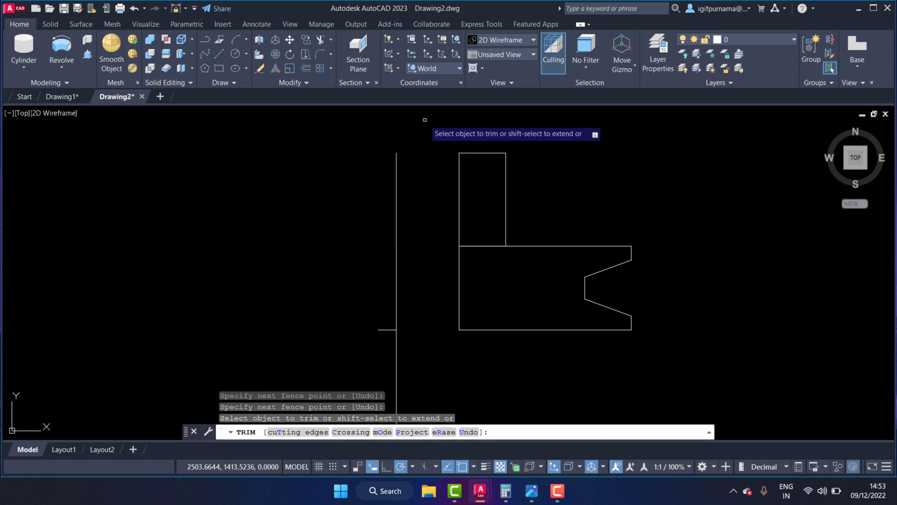
{"action": "left_click_drag", "start_coordinate": [487, 275], "coordinate": [488, 201]}
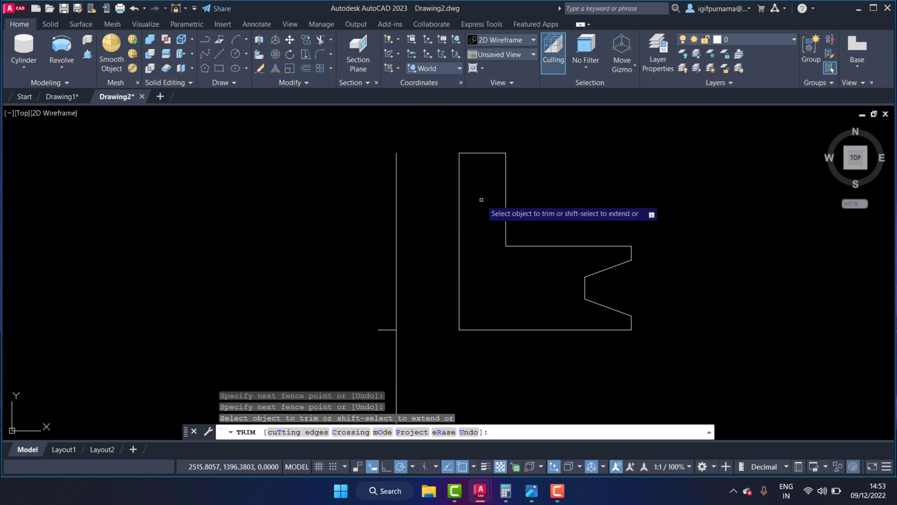
{"action": "right_click", "coordinate": [482, 201]}
{"action": "left_click", "coordinate": [495, 212]}
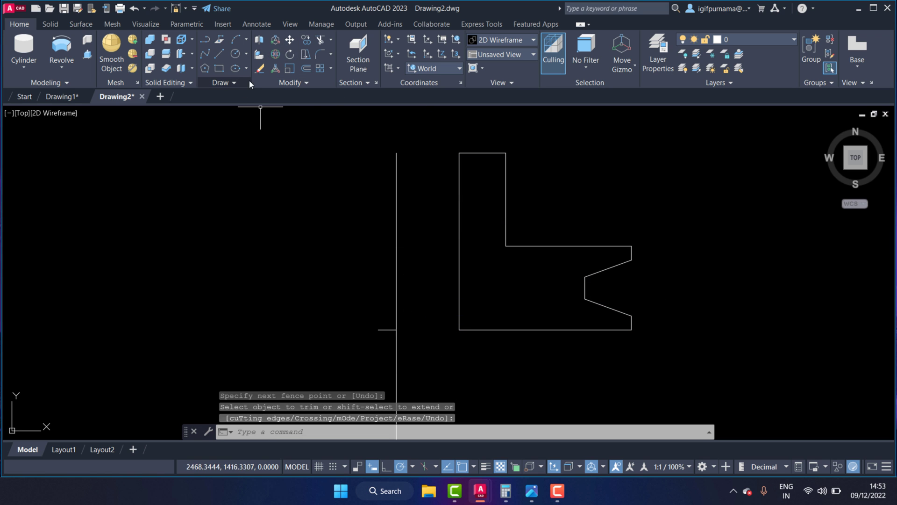
{"action": "left_click", "coordinate": [260, 69]}
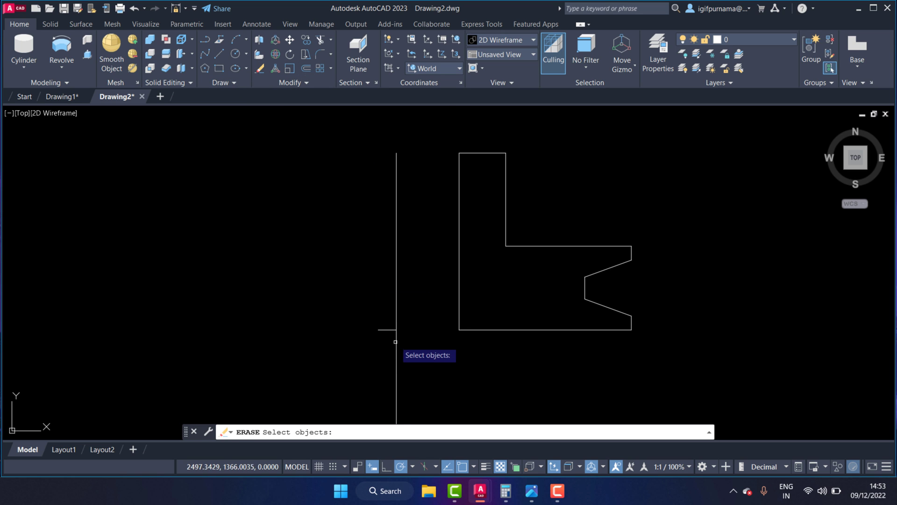
Step: Erase the short leftover horizontal stub at the bottom left of the profile
{"action": "left_click", "coordinate": [388, 329]}
{"action": "key", "text": "Return"}
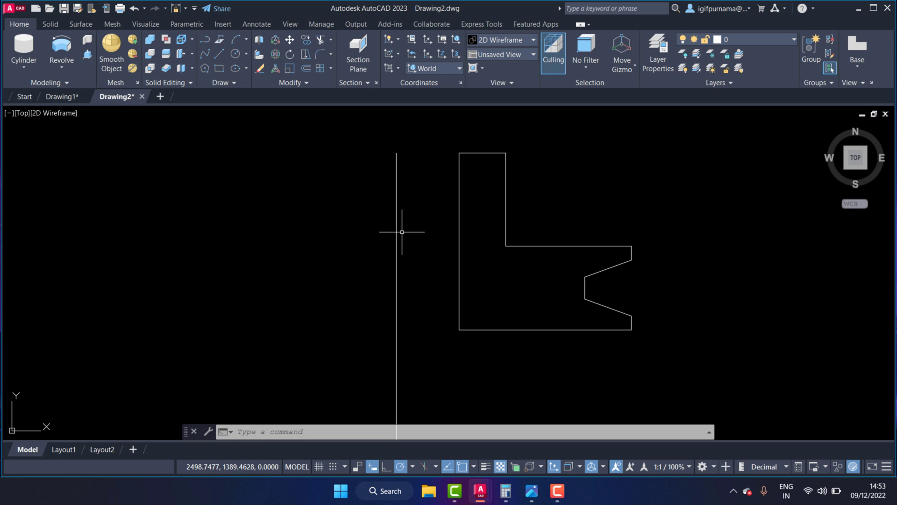
{"action": "left_click", "coordinate": [229, 81]}
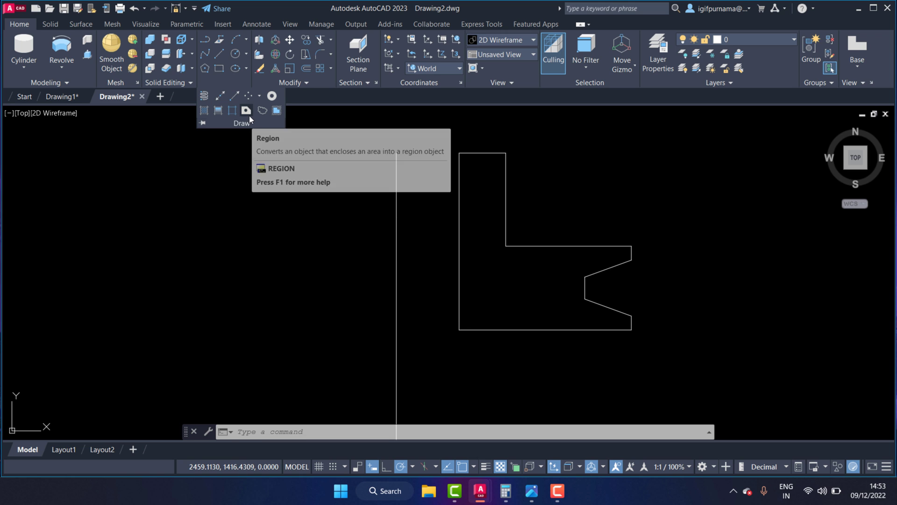
Step: Convert the window-selected L-shaped profile into a region
{"action": "left_click", "coordinate": [246, 111]}
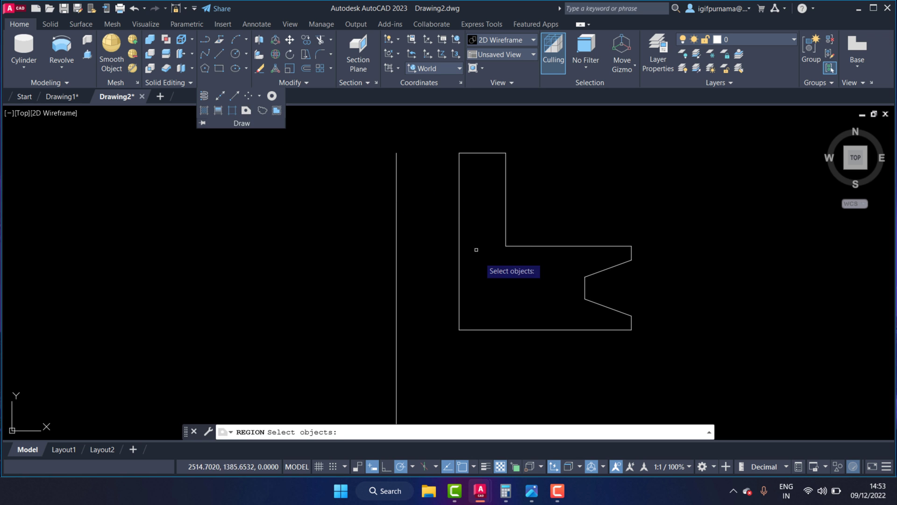
{"action": "left_click", "coordinate": [720, 376]}
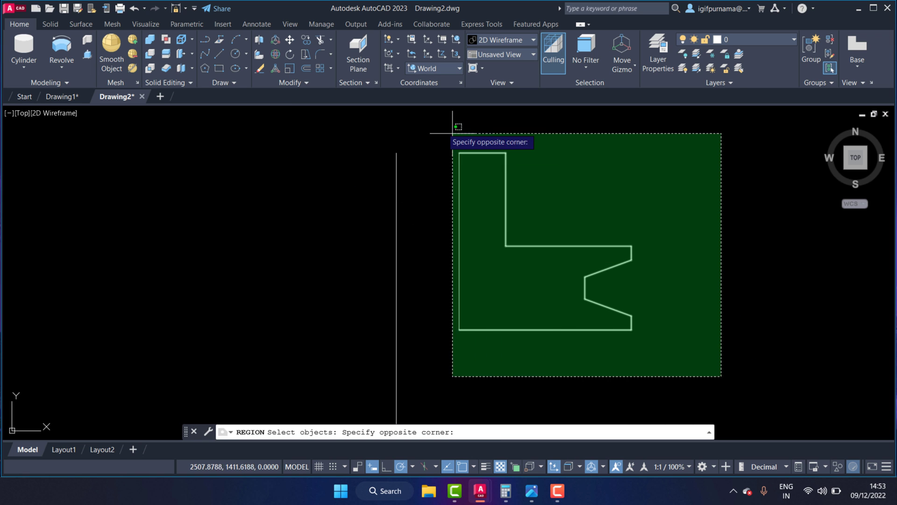
{"action": "left_click", "coordinate": [429, 111]}
{"action": "key", "text": "Return"}
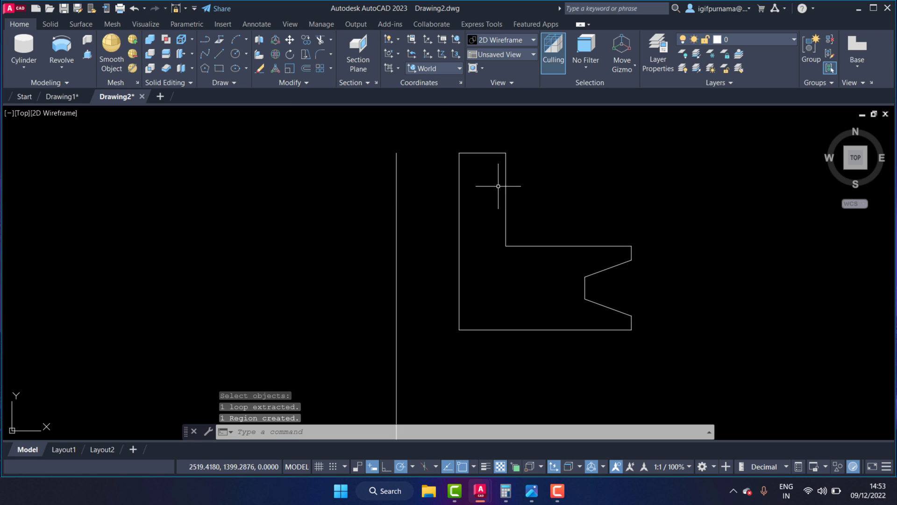
Step: Set the visual style to Realistic, then to Shaded
{"action": "left_click", "coordinate": [506, 39]}
{"action": "left_click", "coordinate": [544, 112]}
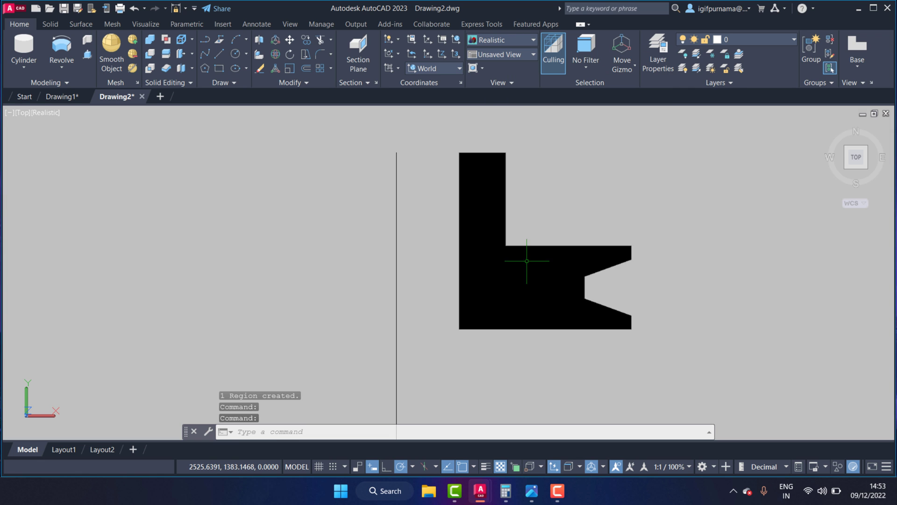
{"action": "left_click", "coordinate": [514, 38]}
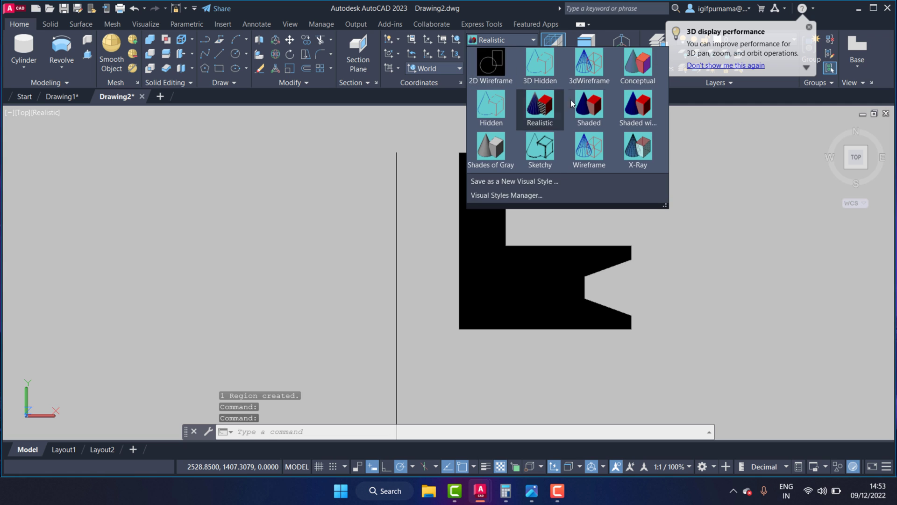
{"action": "left_click", "coordinate": [571, 101]}
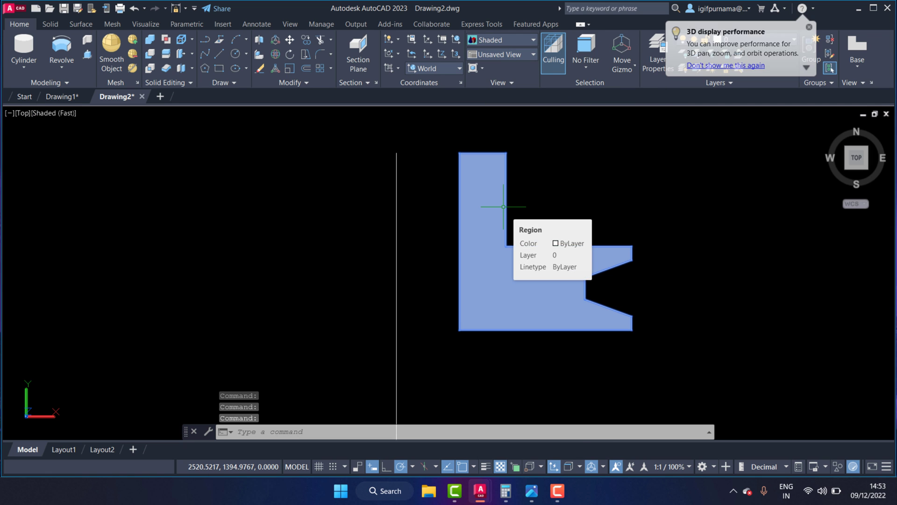
Step: Switch to the SW Isometric view
{"action": "left_click", "coordinate": [489, 54]}
{"action": "left_click", "coordinate": [495, 137]}
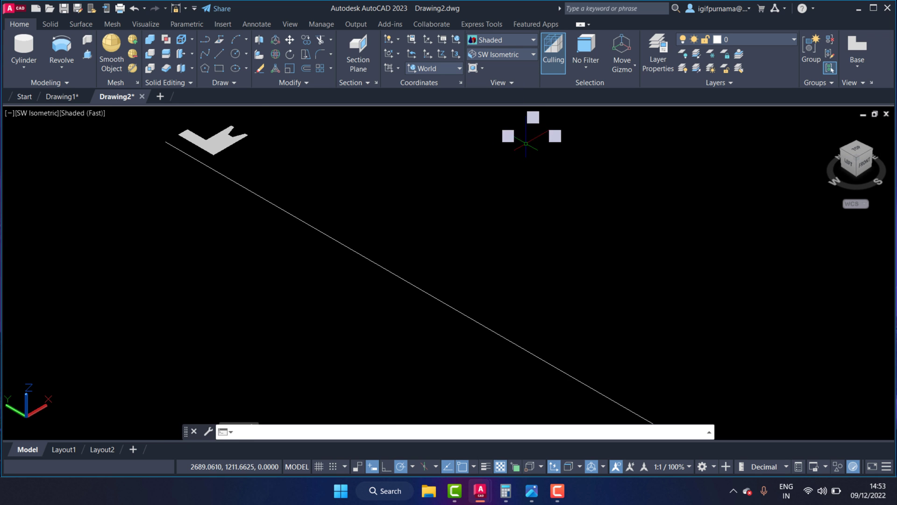
{"action": "scroll", "coordinate": [467, 231], "scroll_direction": "up", "scroll_amount": 2}
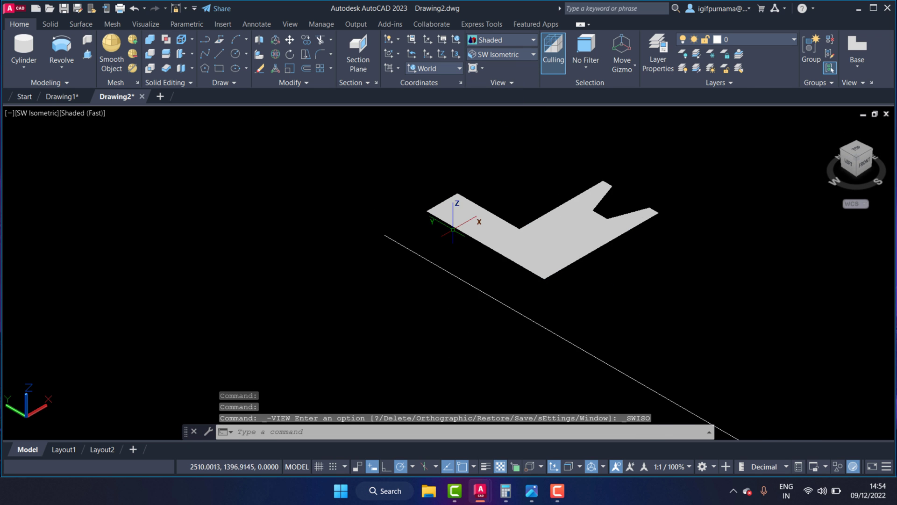
{"action": "scroll", "coordinate": [451, 228], "scroll_direction": "up", "scroll_amount": 4}
Step: Revolve the region 360° about the long axis line into the pulley solid
{"action": "left_click", "coordinate": [64, 64]}
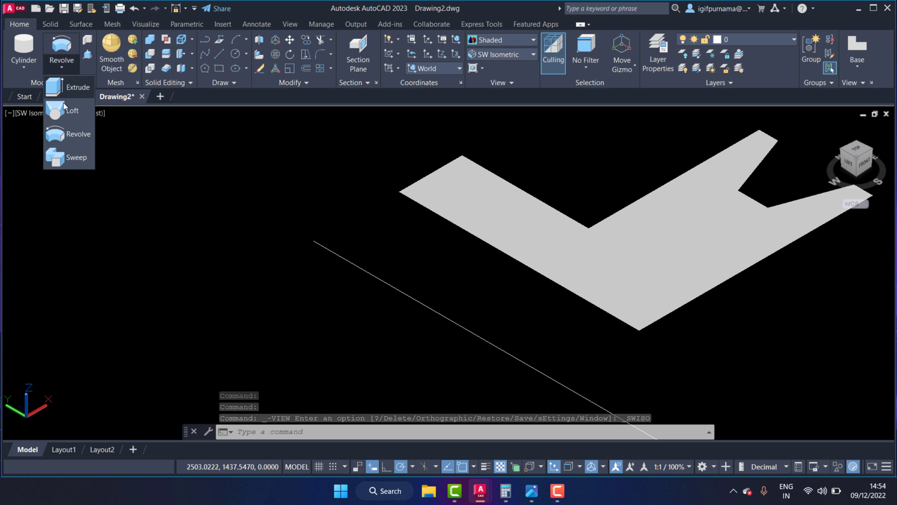
{"action": "left_click", "coordinate": [75, 140]}
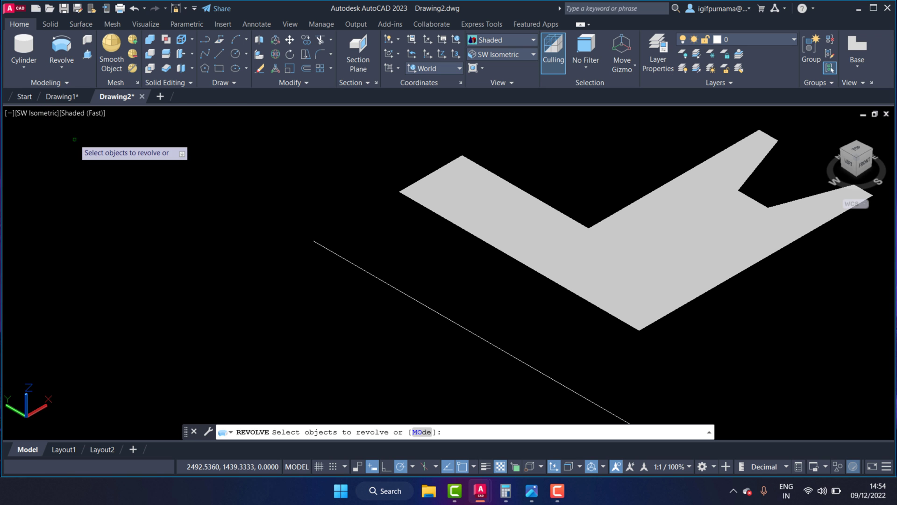
{"action": "left_click", "coordinate": [421, 200]}
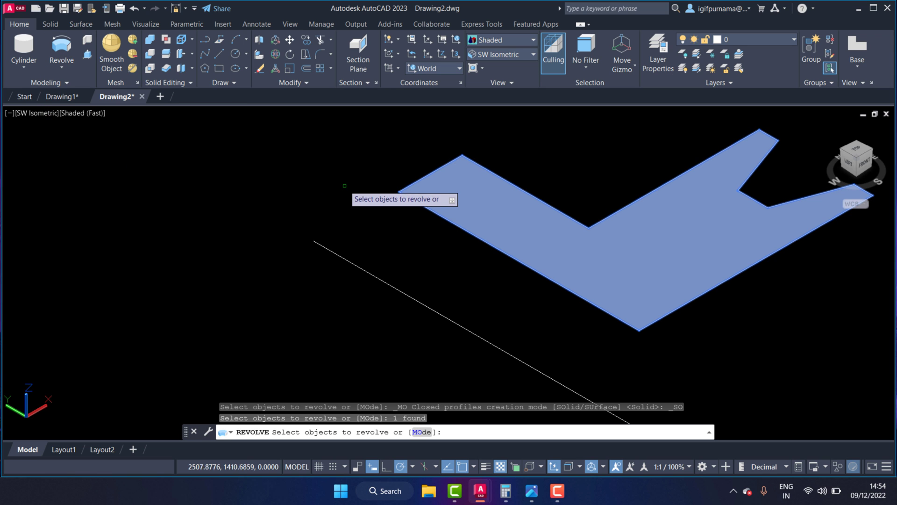
{"action": "right_click", "coordinate": [341, 178]}
{"action": "left_click", "coordinate": [364, 186]}
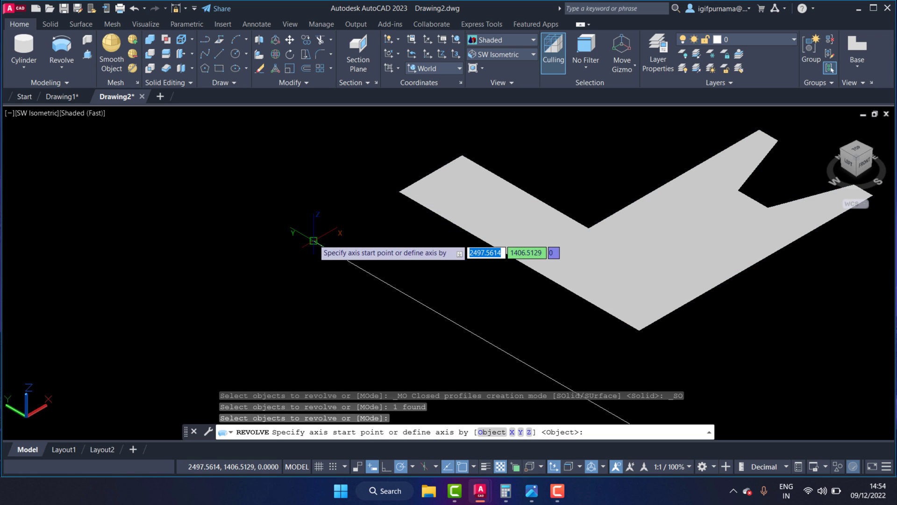
{"action": "left_click", "coordinate": [314, 241]}
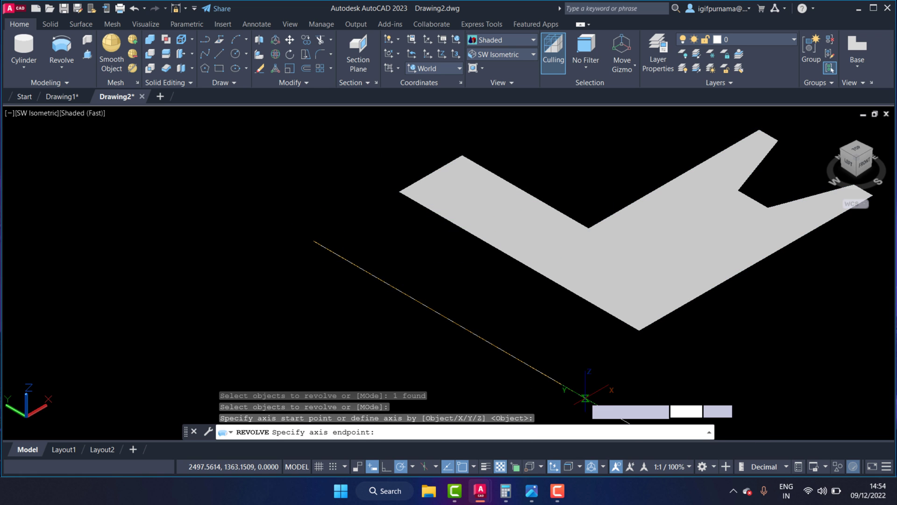
{"action": "left_click", "coordinate": [584, 398]}
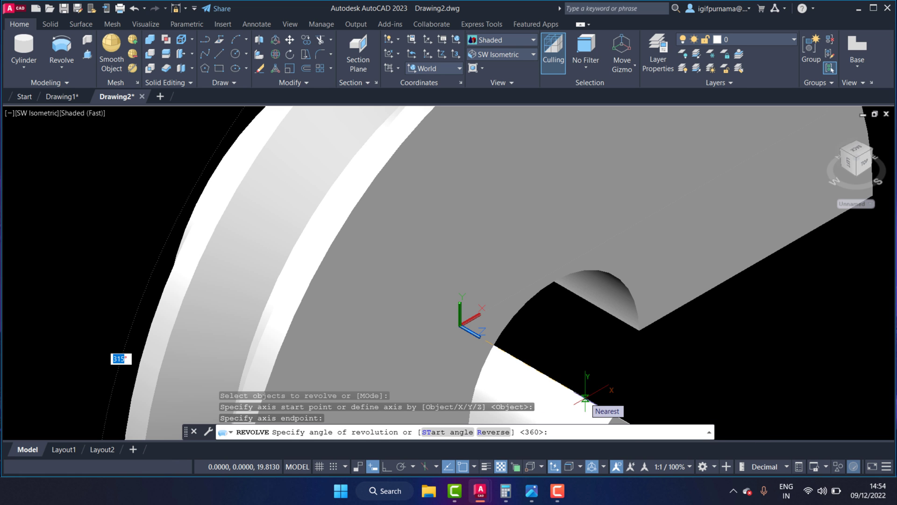
{"action": "key", "text": "Return"}
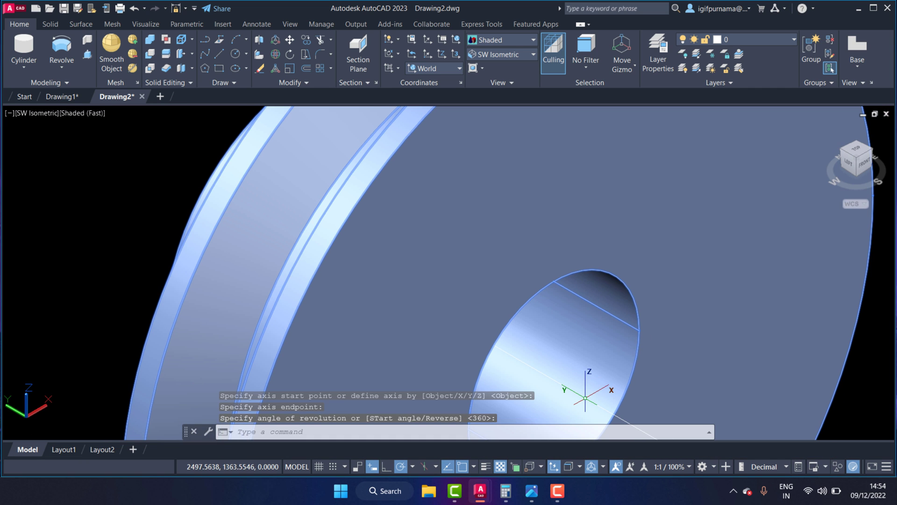
{"action": "scroll", "coordinate": [504, 261], "scroll_direction": "down", "scroll_amount": 4}
{"action": "scroll", "coordinate": [395, 171], "scroll_direction": "down", "scroll_amount": 3}
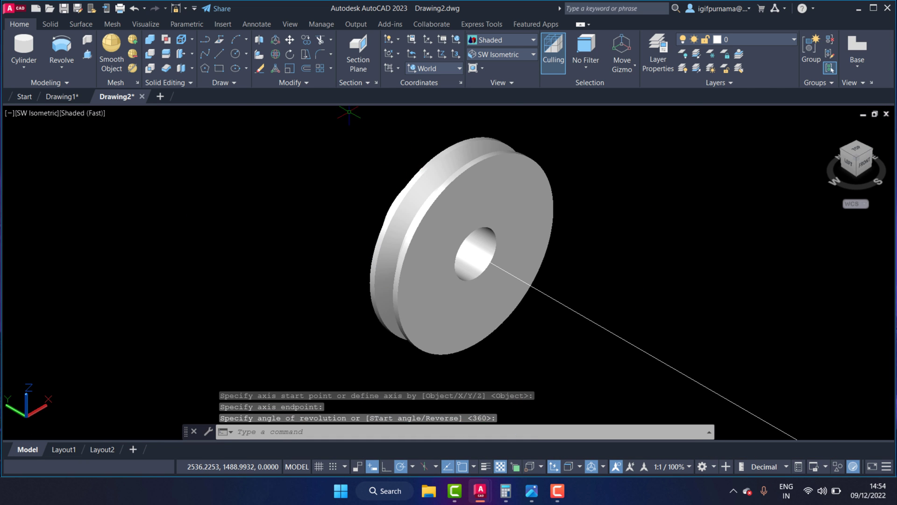
{"action": "left_click", "coordinate": [260, 68]}
{"action": "left_click", "coordinate": [579, 316]}
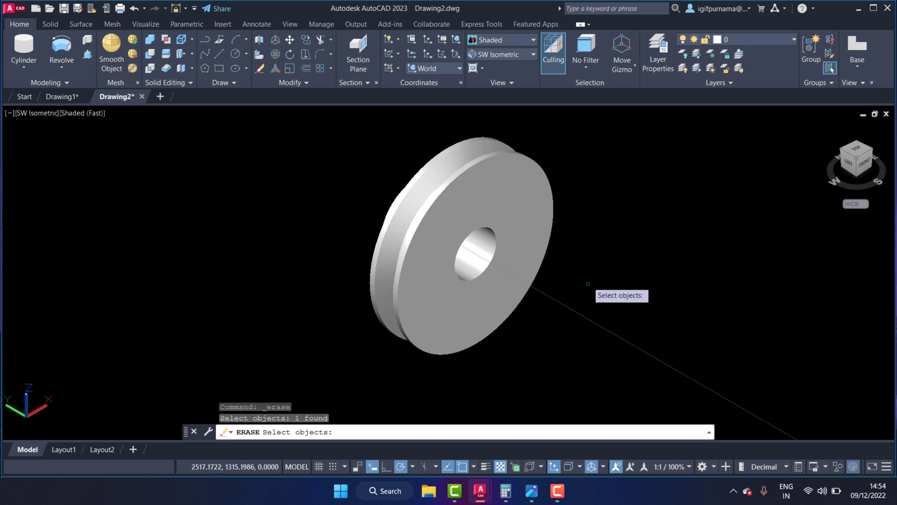
Step: Erase the axis line and 3D-rotate the pulley about its centre so the hub faces up
{"action": "key", "text": "Return"}
{"action": "left_click", "coordinate": [481, 180]}
{"action": "left_click", "coordinate": [276, 53]}
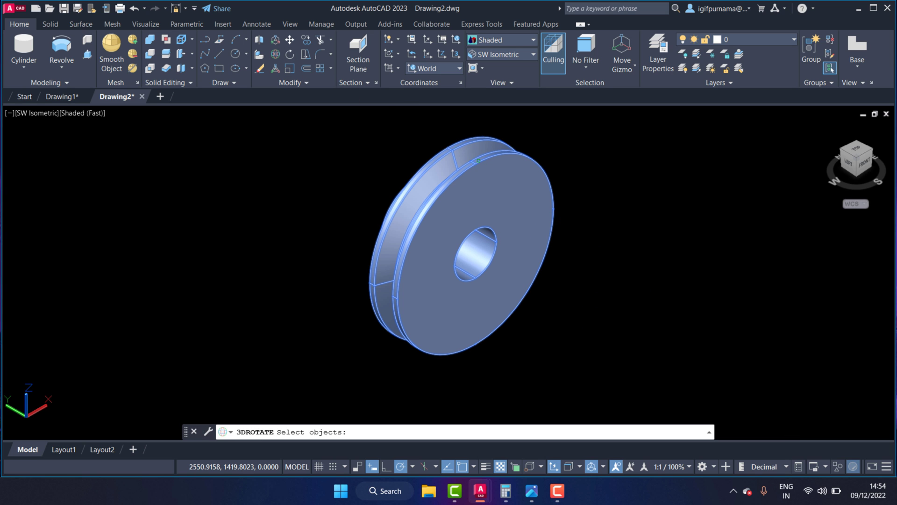
{"action": "left_click", "coordinate": [486, 201]}
{"action": "key", "text": "Return"}
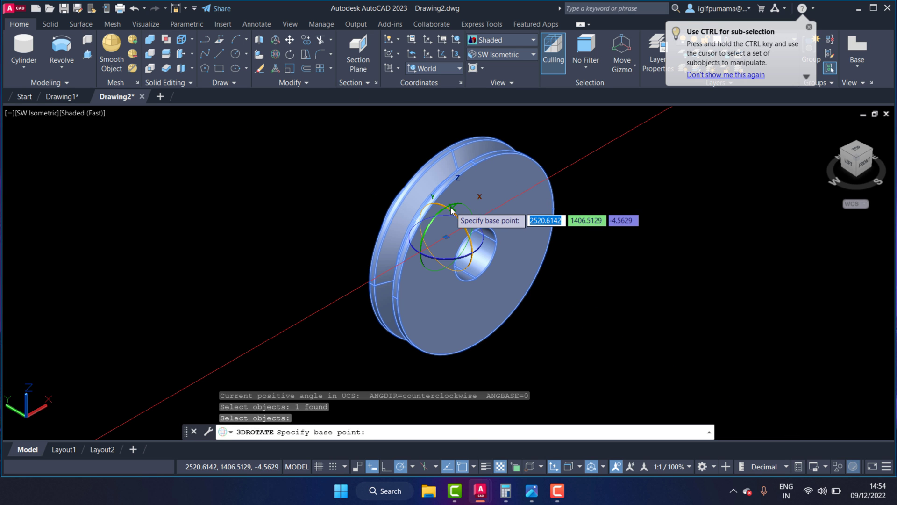
{"action": "left_click", "coordinate": [452, 210]}
{"action": "key", "text": "Escape"}
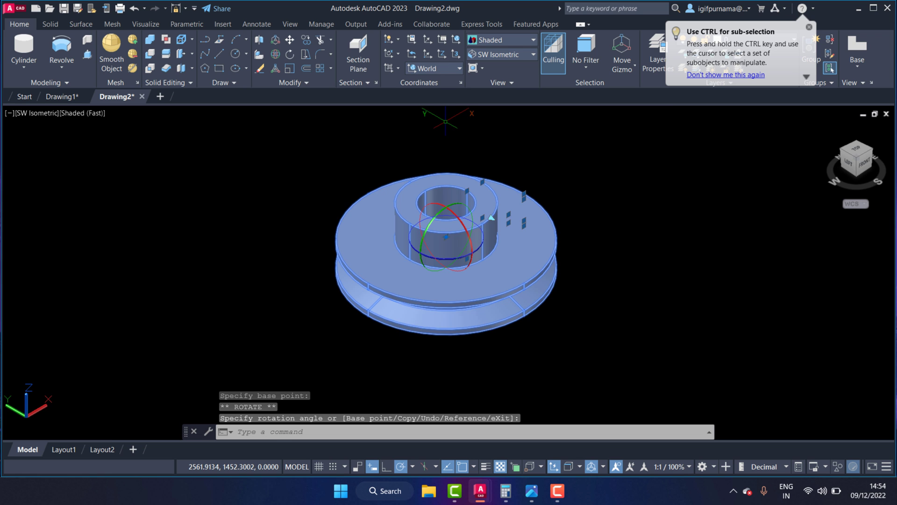
{"action": "key", "text": "Escape"}
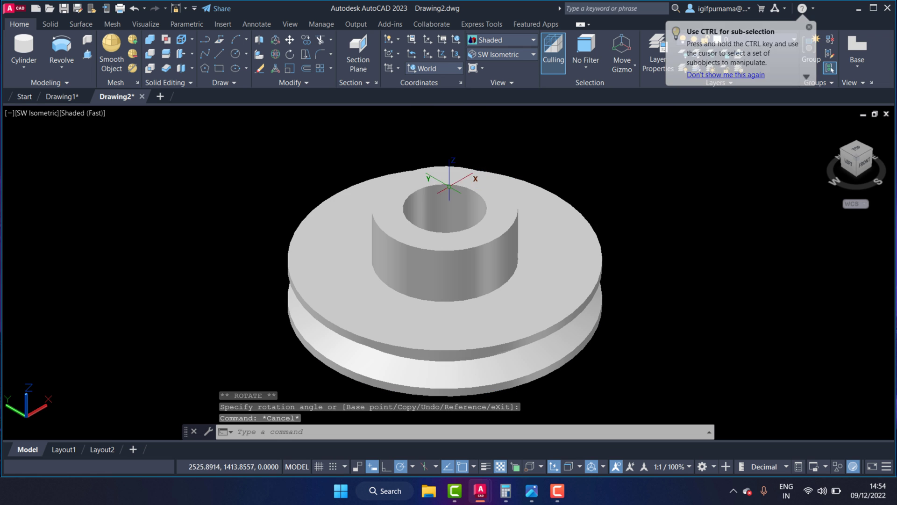
Step: Orbit and zoom in for a close look down at the pulley hub and its bore
{"action": "scroll", "coordinate": [449, 184], "scroll_direction": "up", "scroll_amount": 2}
{"action": "scroll", "coordinate": [449, 183], "scroll_direction": "up", "scroll_amount": 3}
{"action": "scroll", "coordinate": [449, 210], "scroll_direction": "down", "scroll_amount": 5}
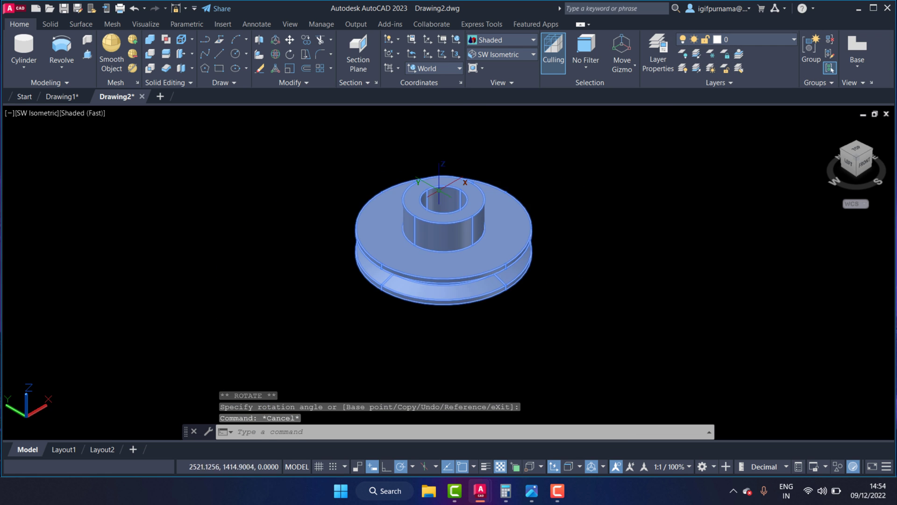
{"action": "scroll", "coordinate": [448, 233], "scroll_direction": "up", "scroll_amount": 1}
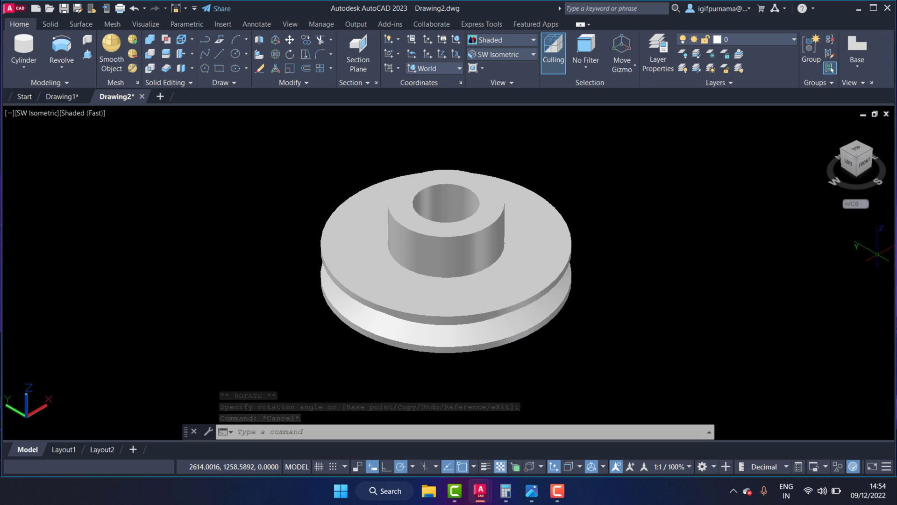
{"action": "scroll", "coordinate": [747, 265], "scroll_direction": "down", "scroll_amount": 2}
{"action": "scroll", "coordinate": [743, 265], "scroll_direction": "up", "scroll_amount": 1}
{"action": "type", "text": "o"}
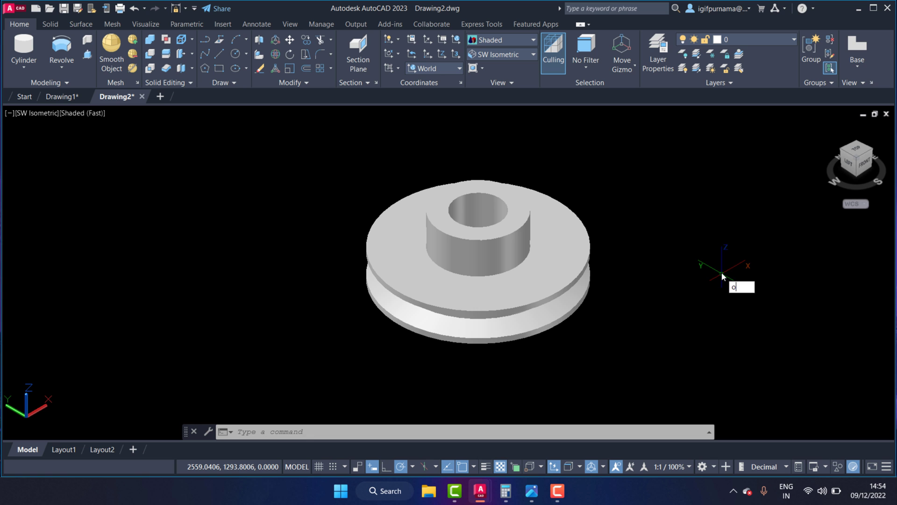
{"action": "type", "text": "rbt"}
{"action": "key", "text": "Return"}
{"action": "mouse_move", "coordinate": [616, 270]}
{"action": "left_mouse_down"}
{"action": "mouse_move", "coordinate": [517, 282]}
{"action": "mouse_move", "coordinate": [505, 192]}
{"action": "mouse_move", "coordinate": [504, 274]}
{"action": "mouse_move", "coordinate": [533, 223]}
{"action": "mouse_move", "coordinate": [460, 114]}
{"action": "mouse_move", "coordinate": [463, 144]}
{"action": "mouse_move", "coordinate": [430, 248]}
{"action": "mouse_move", "coordinate": [473, 236]}
{"action": "mouse_move", "coordinate": [465, 198]}
{"action": "left_mouse_up"}
{"action": "scroll", "coordinate": [533, 223], "scroll_direction": "up", "scroll_amount": 2}
{"action": "right_click", "coordinate": [520, 131]}
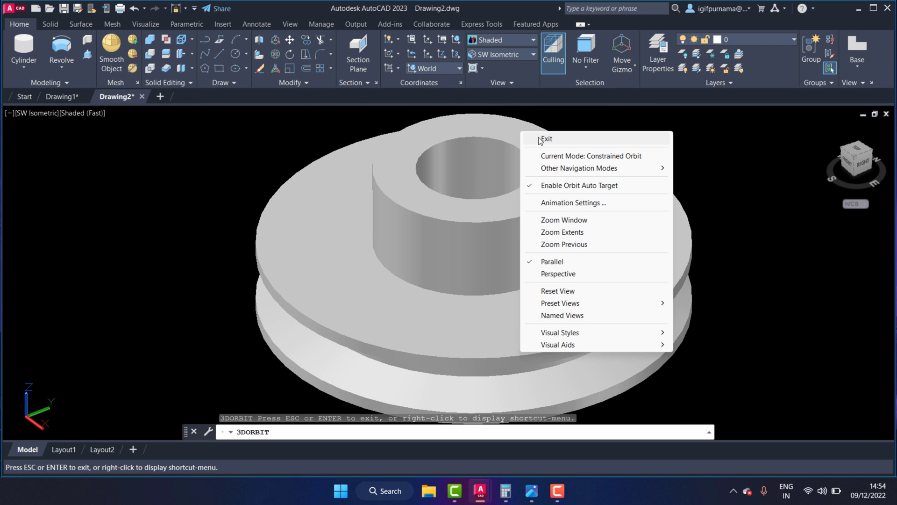
{"action": "left_click", "coordinate": [542, 139]}
{"action": "scroll", "coordinate": [458, 102], "scroll_direction": "up", "scroll_amount": 3}
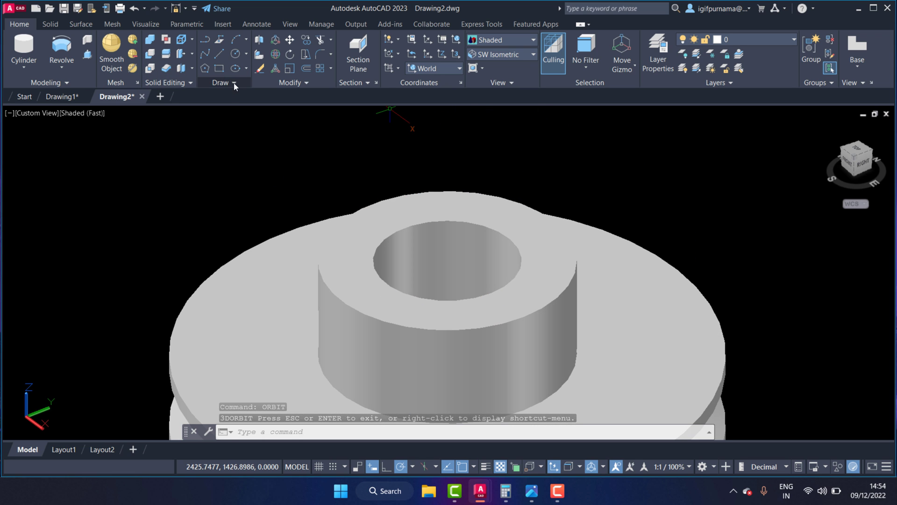
Step: Create a narrow box solid from the hub centre, standing in the bore and protruding below the disc
{"action": "left_click", "coordinate": [61, 65]}
{"action": "left_click", "coordinate": [27, 69]}
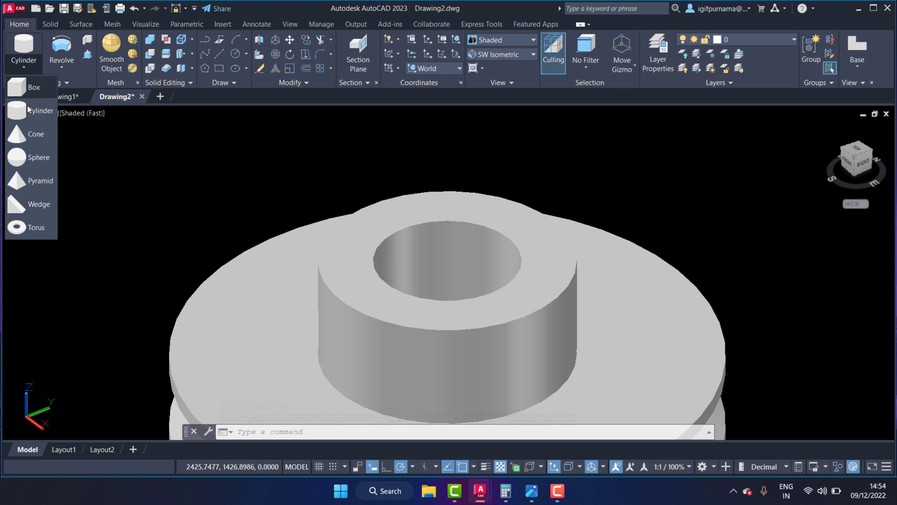
{"action": "left_click", "coordinate": [24, 87]}
{"action": "scroll", "coordinate": [495, 243], "scroll_direction": "up", "scroll_amount": 2}
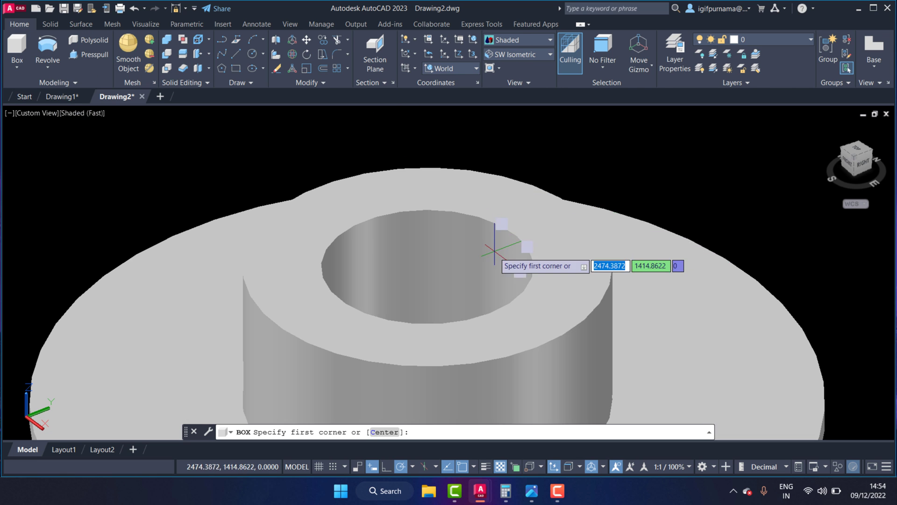
{"action": "left_click", "coordinate": [427, 267]}
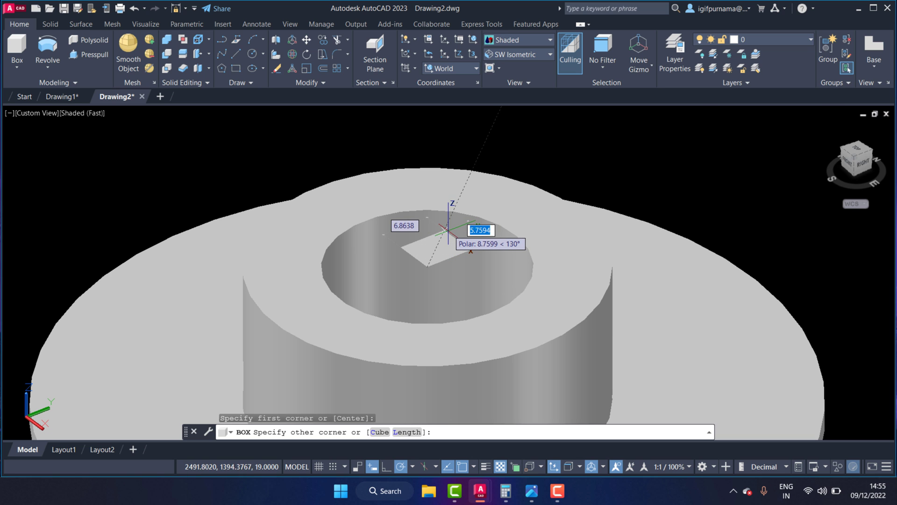
{"action": "left_click", "coordinate": [445, 232]}
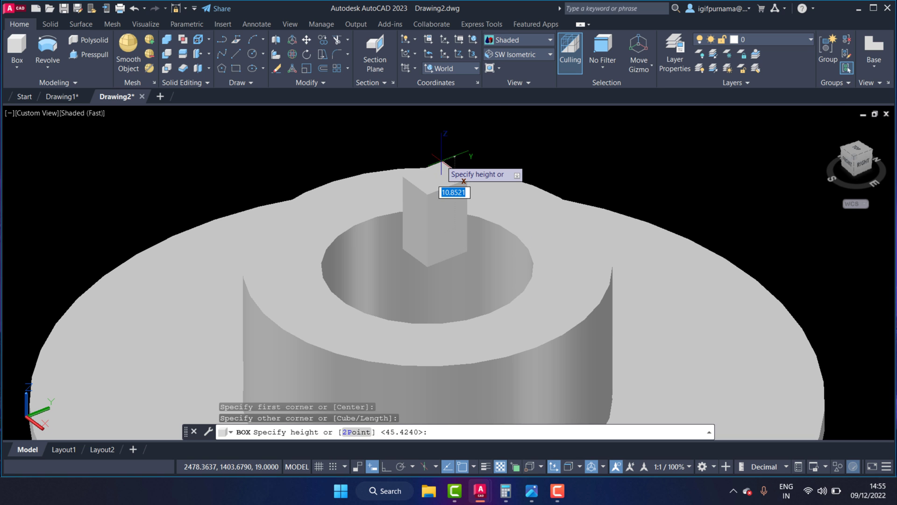
{"action": "scroll", "coordinate": [446, 173], "scroll_direction": "down", "scroll_amount": 3}
{"action": "key", "text": "Return"}
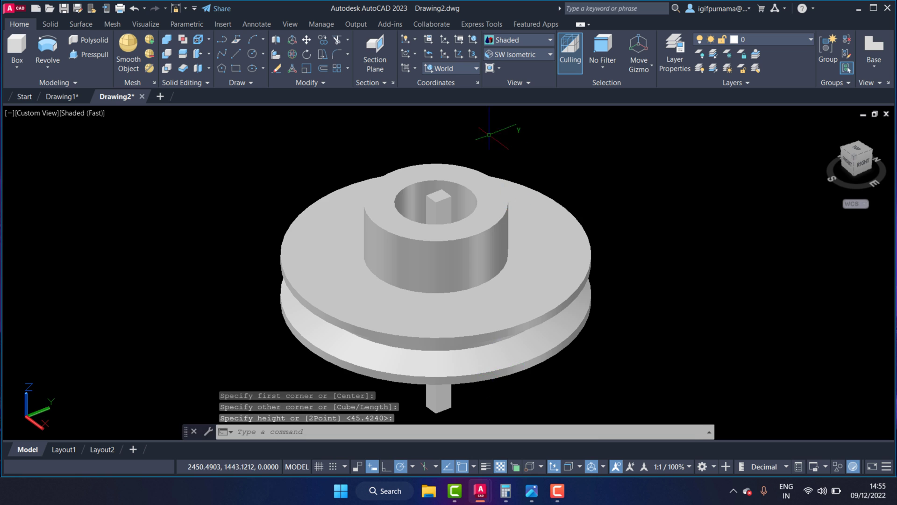
{"action": "scroll", "coordinate": [481, 141], "scroll_direction": "up", "scroll_amount": 3}
Step: Move the key block so it straddles the edge of the hub bore
{"action": "left_click", "coordinate": [306, 40]}
{"action": "scroll", "coordinate": [411, 292], "scroll_direction": "up", "scroll_amount": 2}
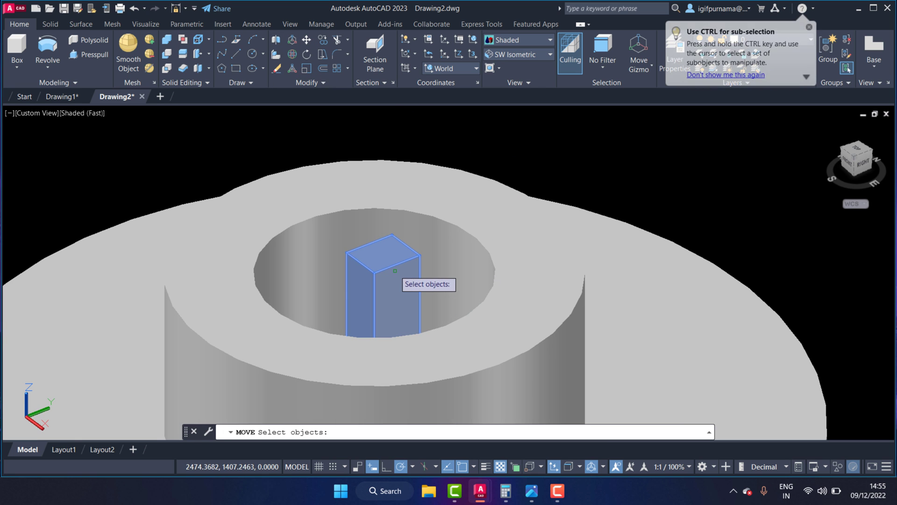
{"action": "left_click", "coordinate": [410, 283]}
{"action": "scroll", "coordinate": [411, 271], "scroll_direction": "up", "scroll_amount": 2}
{"action": "key", "text": "Return"}
{"action": "left_click", "coordinate": [410, 244]}
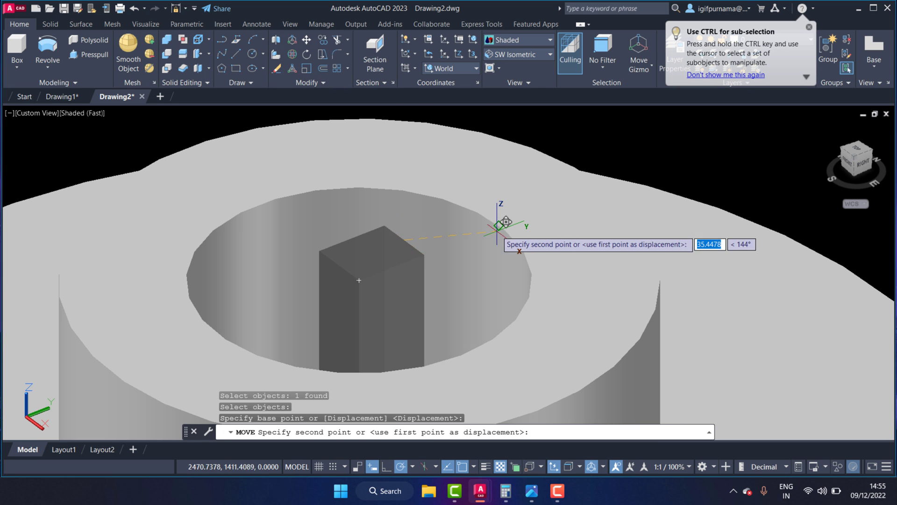
{"action": "left_click", "coordinate": [499, 225]}
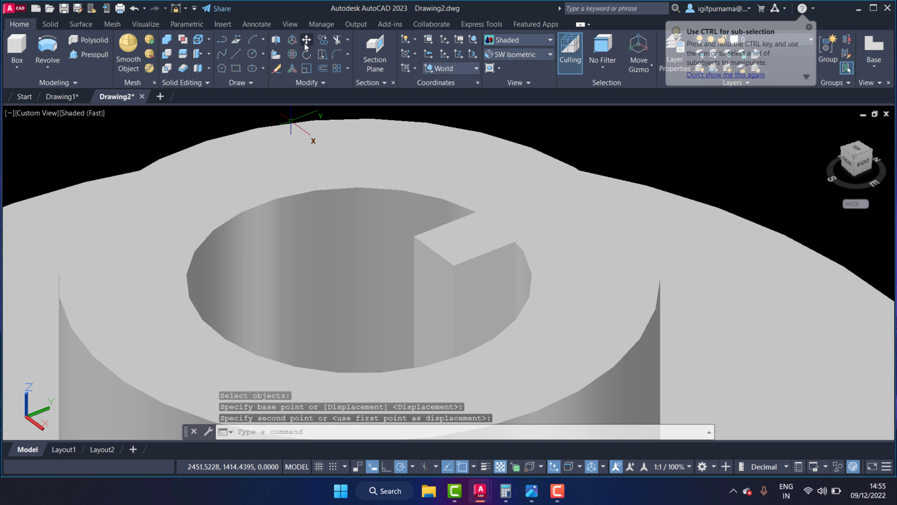
Step: Shift the key block along the bore edge to refine its position
{"action": "left_click", "coordinate": [304, 43]}
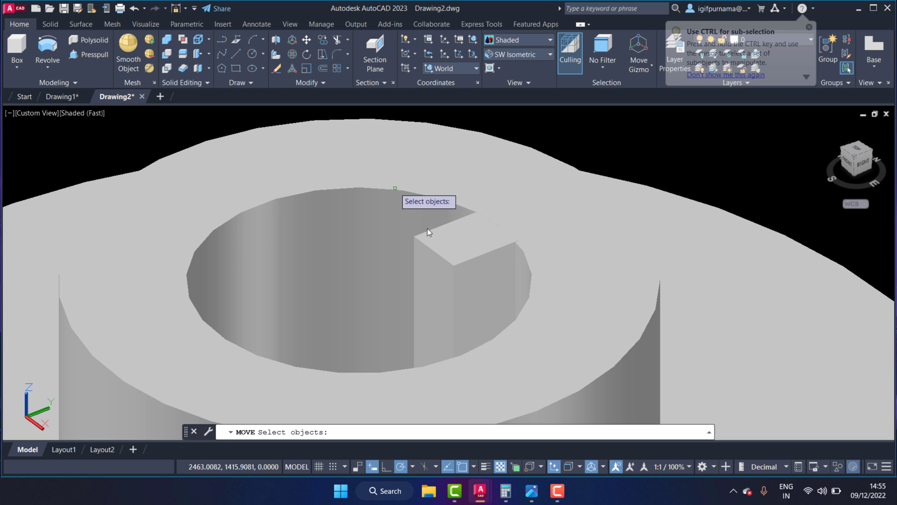
{"action": "left_click", "coordinate": [439, 261]}
{"action": "scroll", "coordinate": [471, 240], "scroll_direction": "down", "scroll_amount": 3}
{"action": "key", "text": "Return"}
{"action": "left_click", "coordinate": [531, 173]}
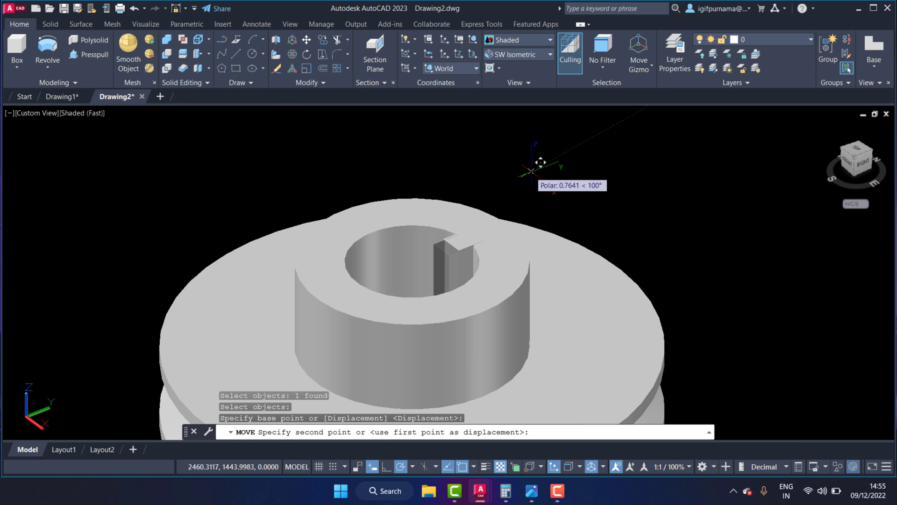
{"action": "left_click", "coordinate": [548, 158]}
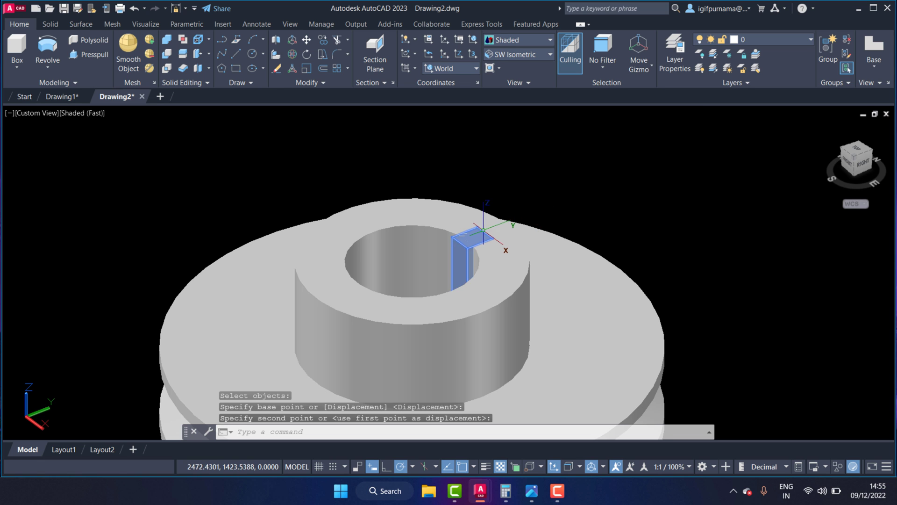
Step: Raise the key block to poke above the hub, then view the pulley from Top
{"action": "left_click", "coordinate": [306, 40]}
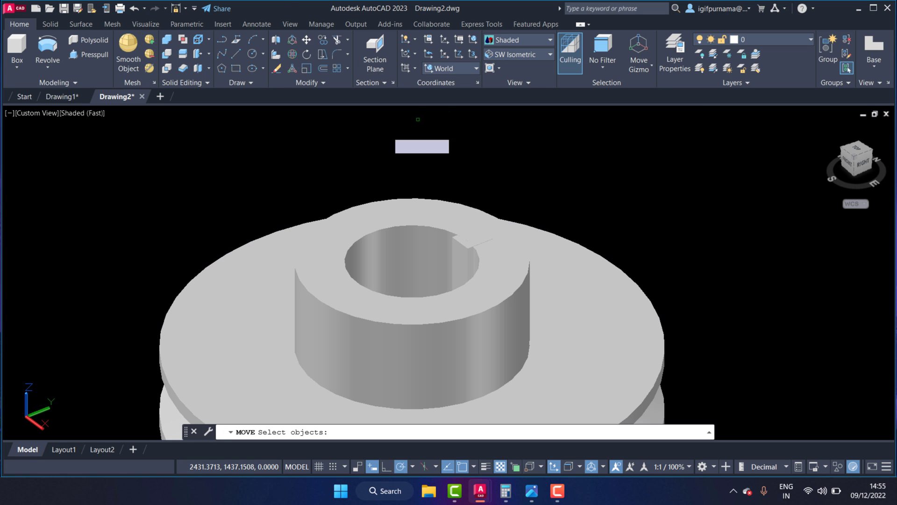
{"action": "left_click", "coordinate": [457, 249]}
{"action": "key", "text": "Return"}
{"action": "left_click", "coordinate": [693, 218]}
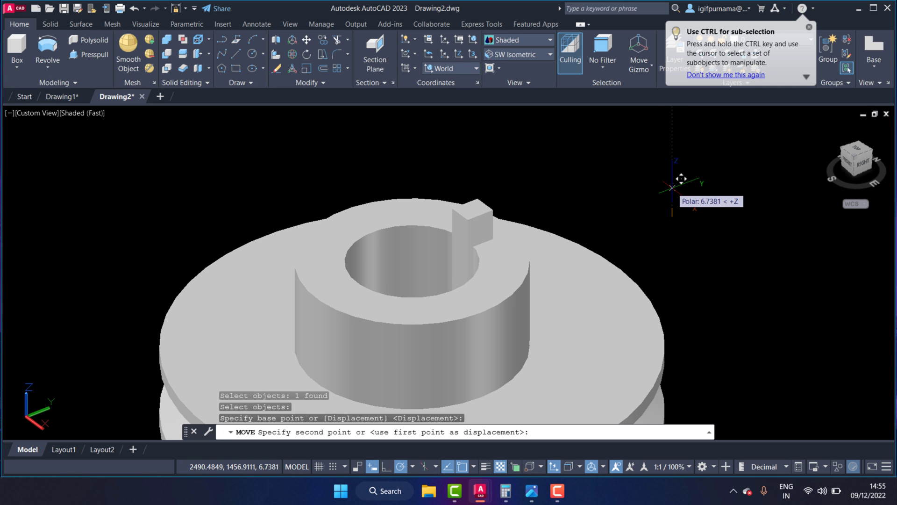
{"action": "left_click", "coordinate": [672, 188]}
{"action": "key", "text": "Escape"}
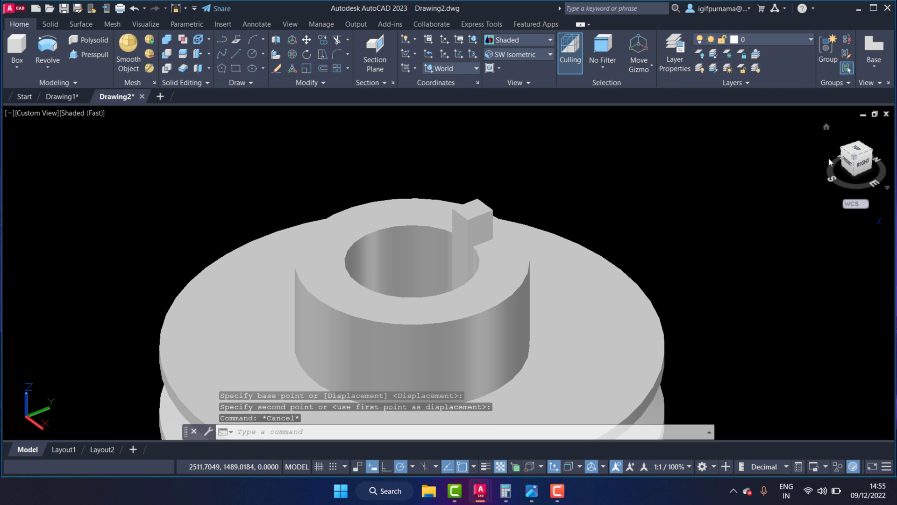
{"action": "left_click", "coordinate": [856, 150]}
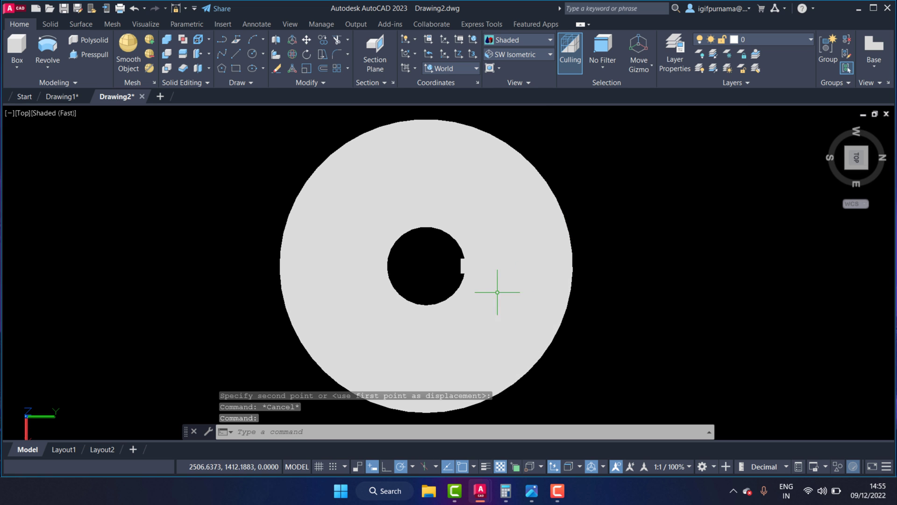
Step: Inspect the key in 2D Wireframe from the top, cancelling a trial line
{"action": "left_click", "coordinate": [518, 39]}
{"action": "left_click", "coordinate": [509, 66]}
{"action": "scroll", "coordinate": [453, 316], "scroll_direction": "up", "scroll_amount": 3}
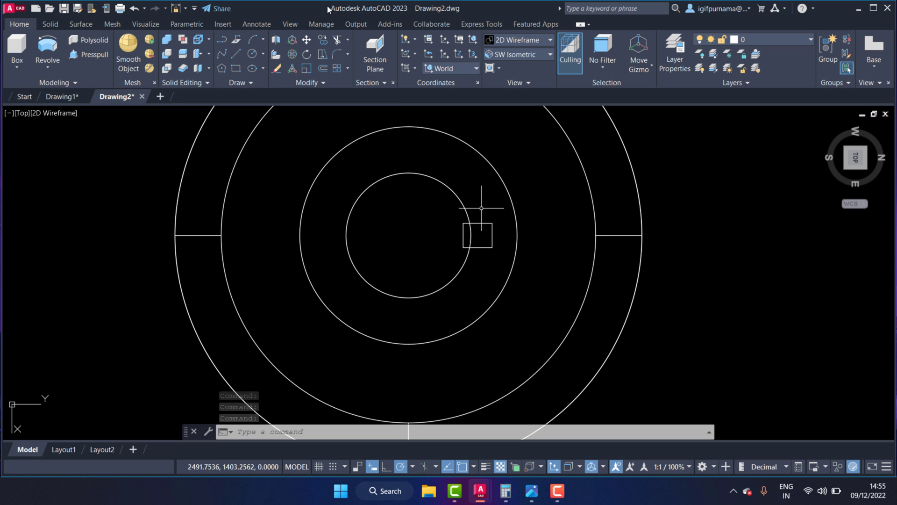
{"action": "left_click", "coordinate": [236, 53]}
{"action": "left_click", "coordinate": [642, 235]}
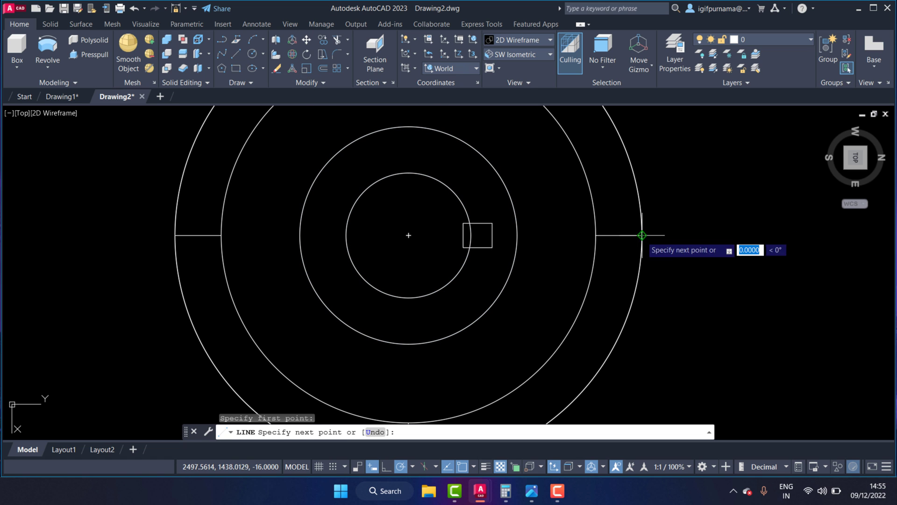
{"action": "key", "text": "Escape"}
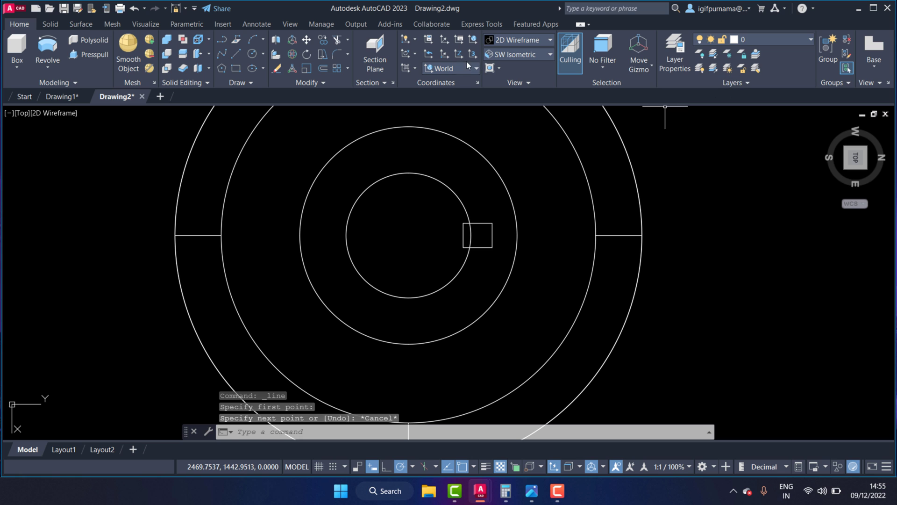
Step: Return to the SW Isometric view with the Shaded visual style
{"action": "left_click", "coordinate": [512, 39]}
{"action": "left_click", "coordinate": [514, 56]}
{"action": "left_click", "coordinate": [509, 136]}
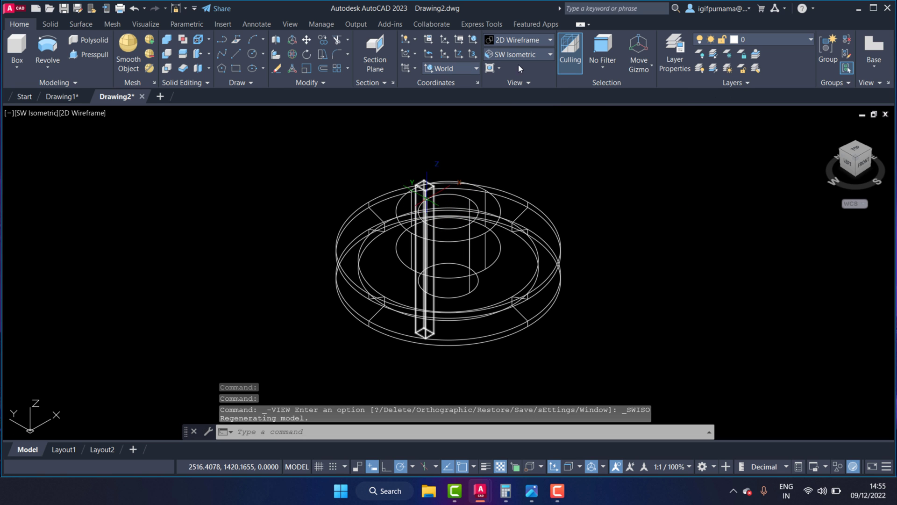
{"action": "left_click", "coordinate": [525, 55]}
{"action": "left_click", "coordinate": [495, 41]}
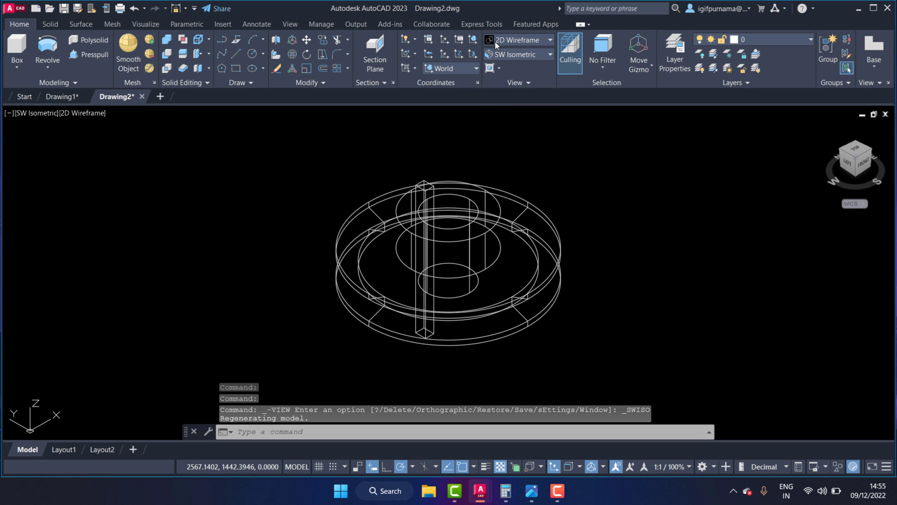
{"action": "left_click", "coordinate": [606, 107]}
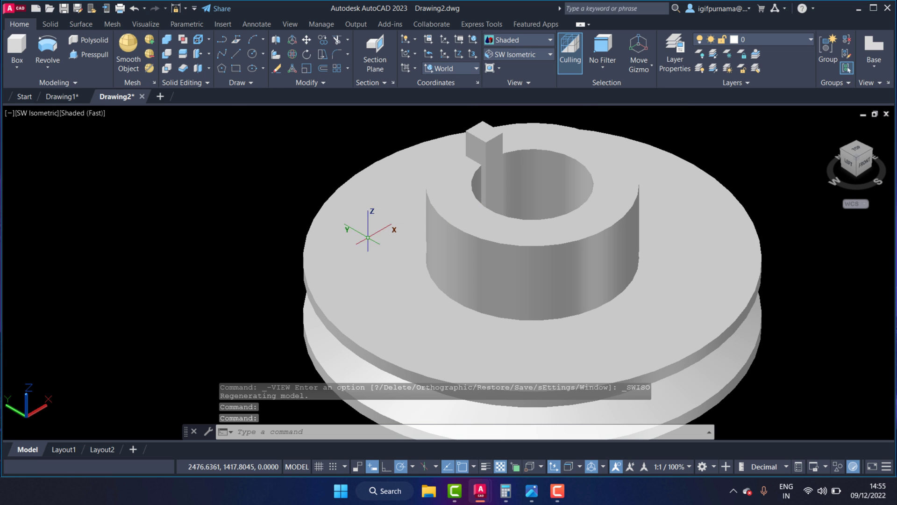
Step: Subtract the key block from the pulley to cut the keyway into the hub bore
{"action": "left_click", "coordinate": [169, 55]}
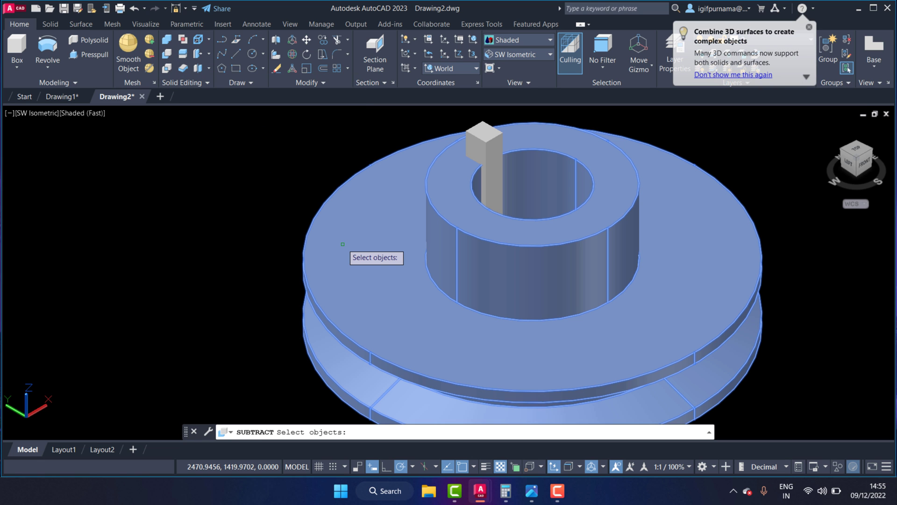
{"action": "left_click", "coordinate": [342, 244]}
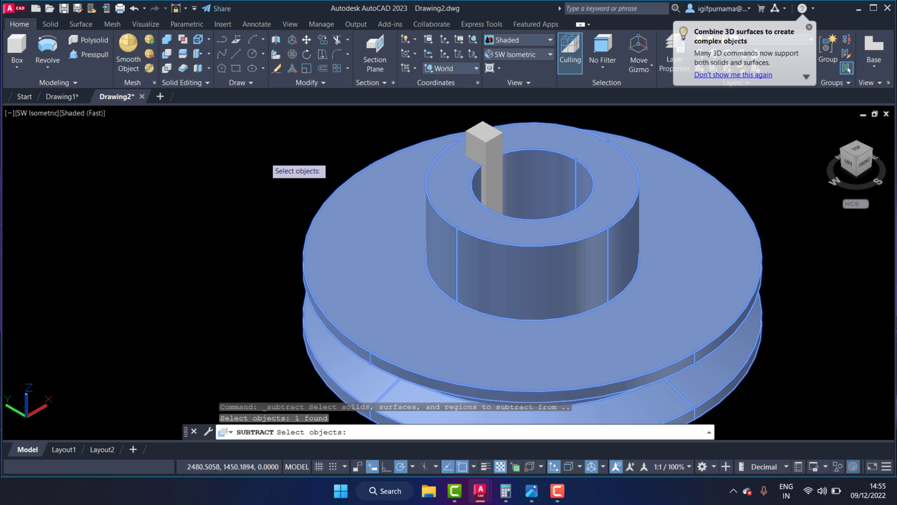
{"action": "key", "text": "Return"}
{"action": "left_click", "coordinate": [486, 143]}
{"action": "key", "text": "Return"}
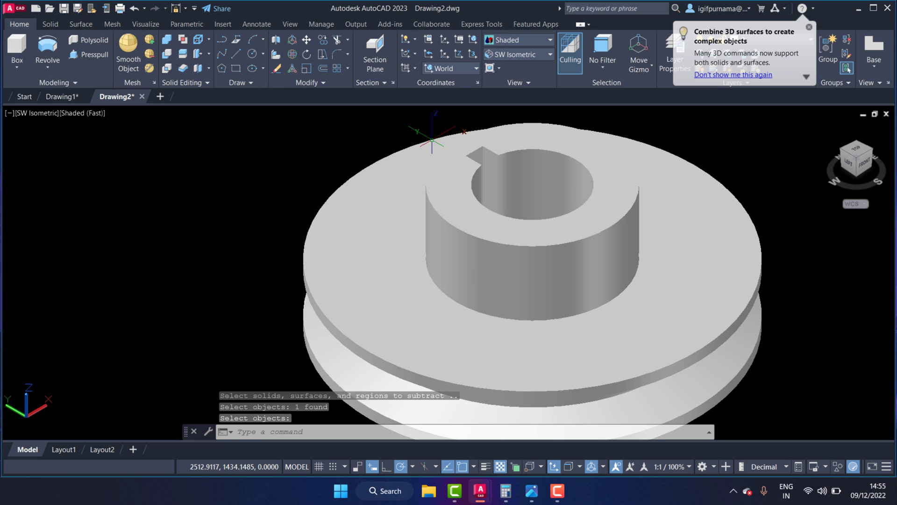
{"action": "scroll", "coordinate": [567, 206], "scroll_direction": "down", "scroll_amount": 2}
{"action": "type", "text": "O"}
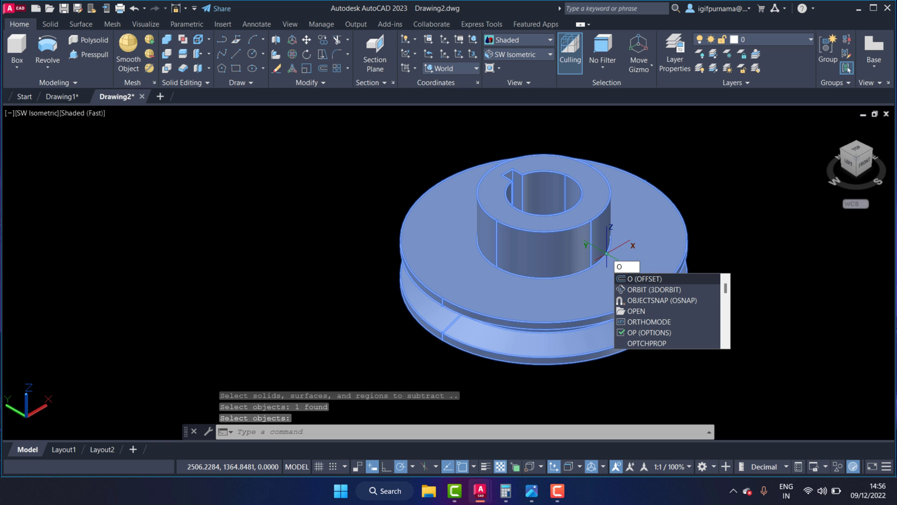
Step: Orbit the pulley to inspect the new keyway, then exit orbit
{"action": "left_click", "coordinate": [664, 290]}
{"action": "mouse_move", "coordinate": [596, 296]}
{"action": "left_mouse_down"}
{"action": "mouse_move", "coordinate": [575, 242]}
{"action": "mouse_move", "coordinate": [517, 187]}
{"action": "left_mouse_up"}
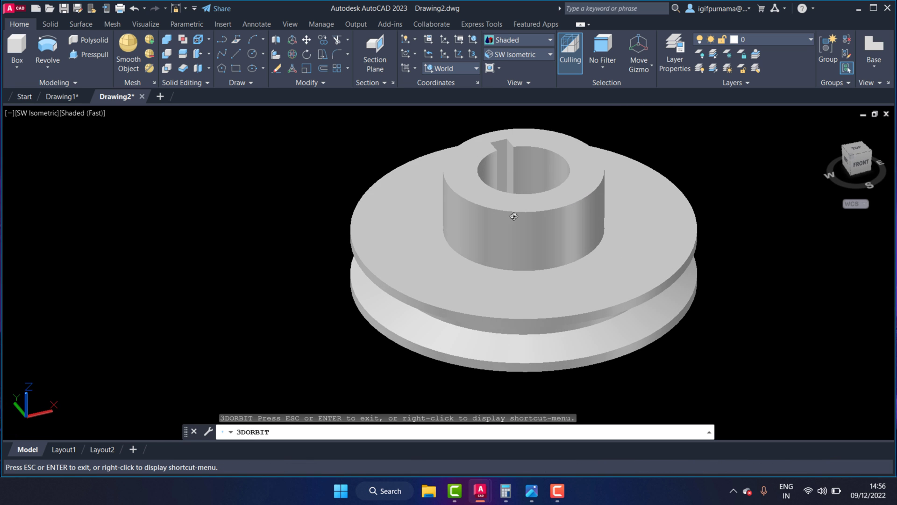
{"action": "right_click", "coordinate": [517, 187]}
{"action": "left_click", "coordinate": [541, 193]}
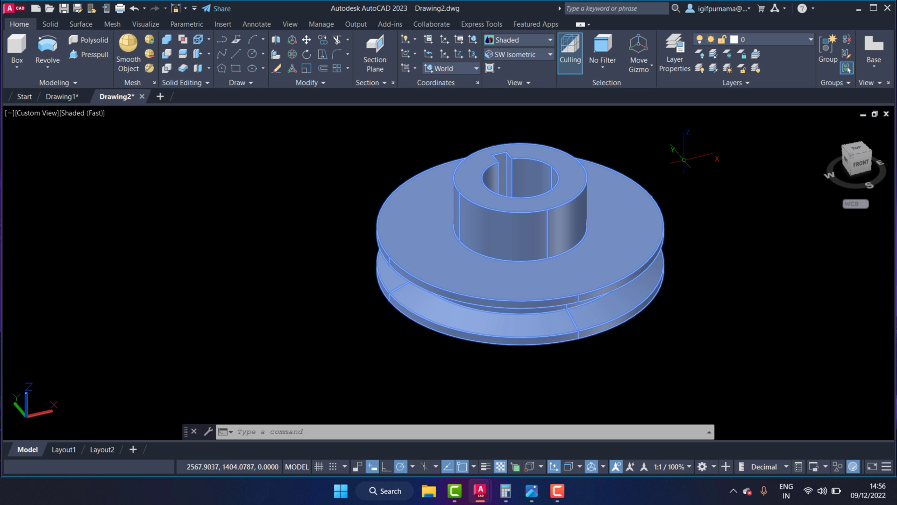
{"action": "scroll", "coordinate": [476, 264], "scroll_direction": "up", "scroll_amount": 2}
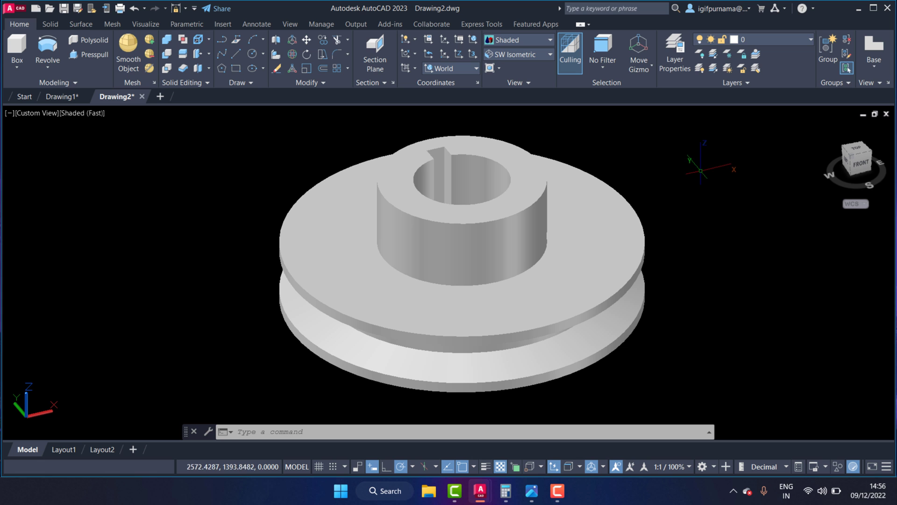
Step: Create an upright cylinder of radius 2.5 centred beside the pulley, after abandoning a circle
{"action": "left_click", "coordinate": [256, 57]}
{"action": "scroll", "coordinate": [323, 257], "scroll_direction": "down", "scroll_amount": 3}
{"action": "scroll", "coordinate": [530, 252], "scroll_direction": "down", "scroll_amount": 1}
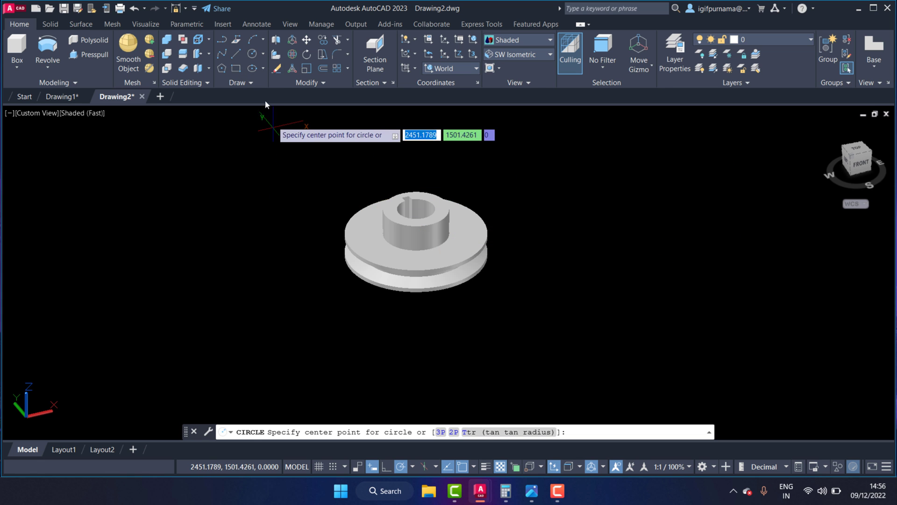
{"action": "left_click", "coordinate": [253, 55]}
{"action": "scroll", "coordinate": [301, 143], "scroll_direction": "up", "scroll_amount": 2}
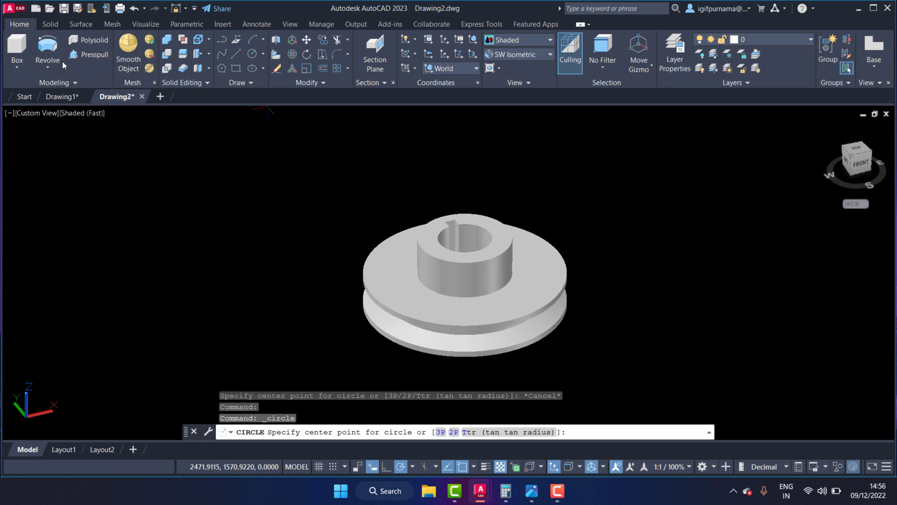
{"action": "left_click", "coordinate": [13, 67]}
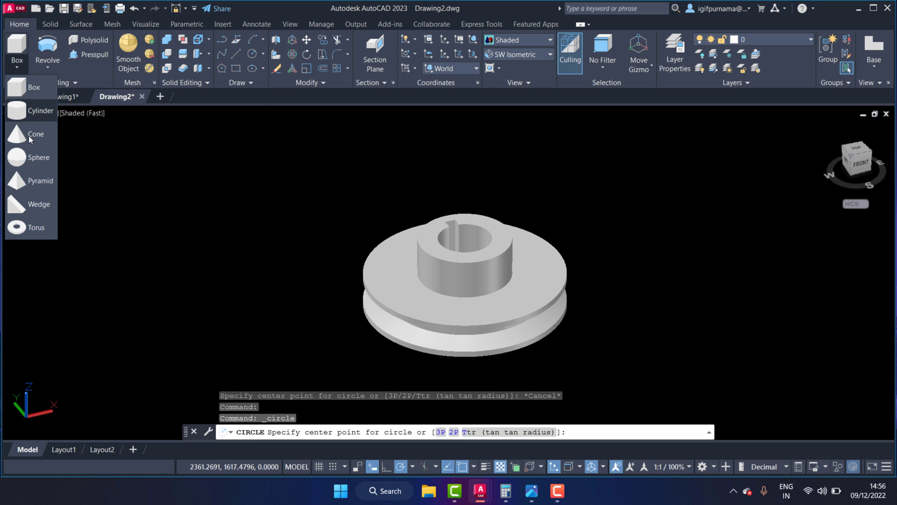
{"action": "left_click", "coordinate": [33, 111]}
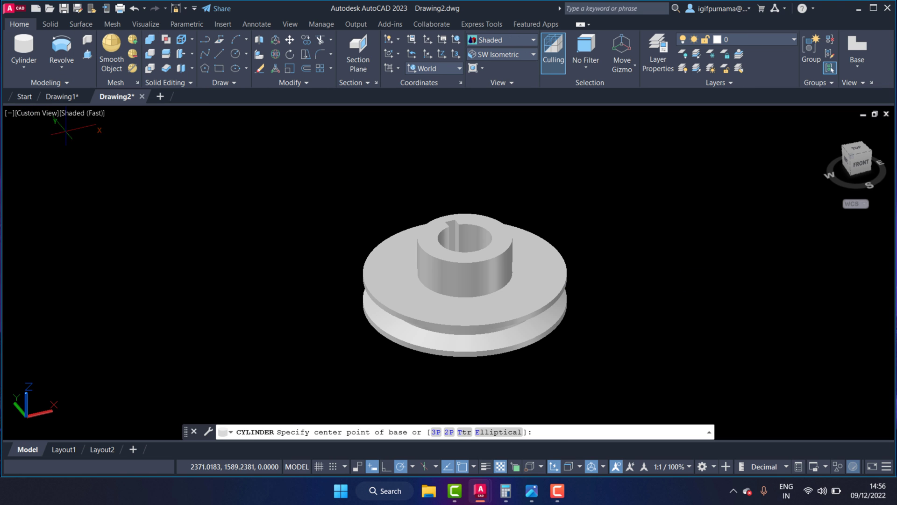
{"action": "left_click", "coordinate": [625, 313]}
{"action": "type", "text": "2.5"}
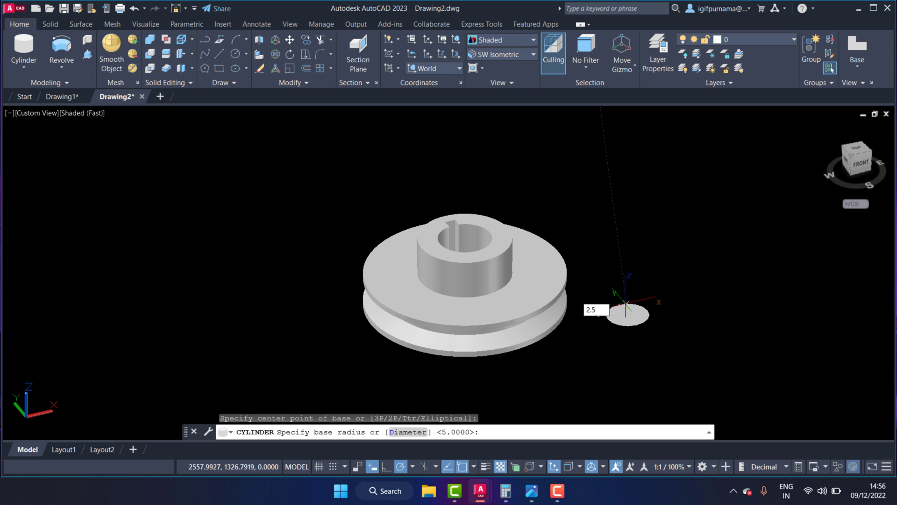
{"action": "key", "text": "Return"}
{"action": "left_click", "coordinate": [640, 220]}
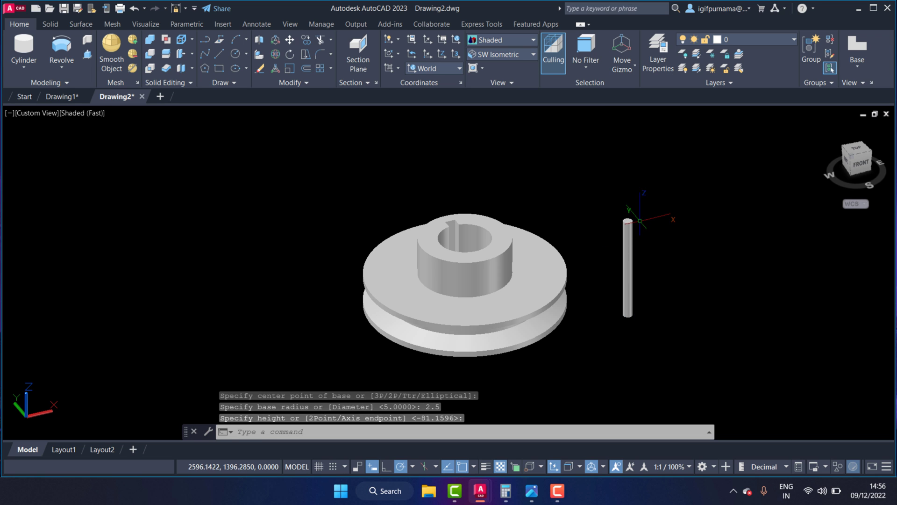
{"action": "scroll", "coordinate": [603, 245], "scroll_direction": "up", "scroll_amount": 2}
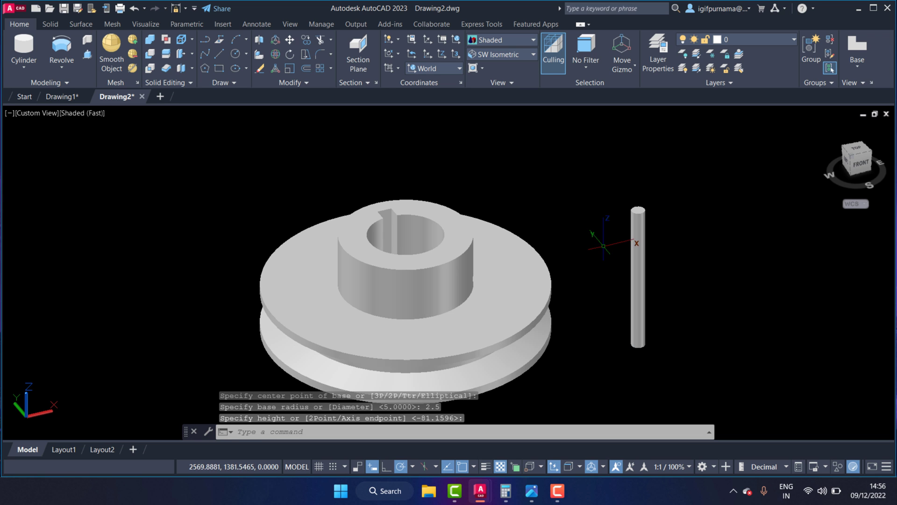
{"action": "left_click", "coordinate": [219, 54]}
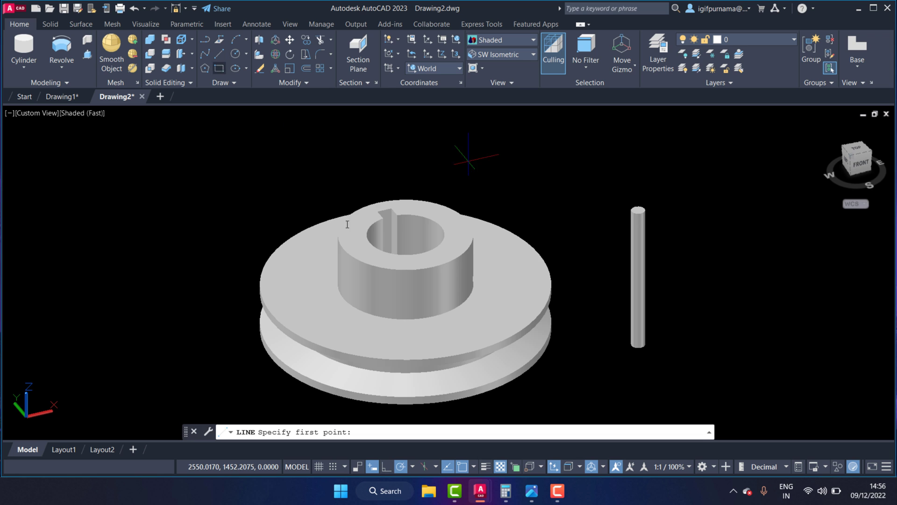
Step: Draw a 10-unit line straight down the -Z axis from the hub centre
{"action": "left_click", "coordinate": [406, 235]}
{"action": "scroll", "coordinate": [406, 156], "scroll_direction": "up", "scroll_amount": 1}
{"action": "scroll", "coordinate": [405, 145], "scroll_direction": "down", "scroll_amount": 2}
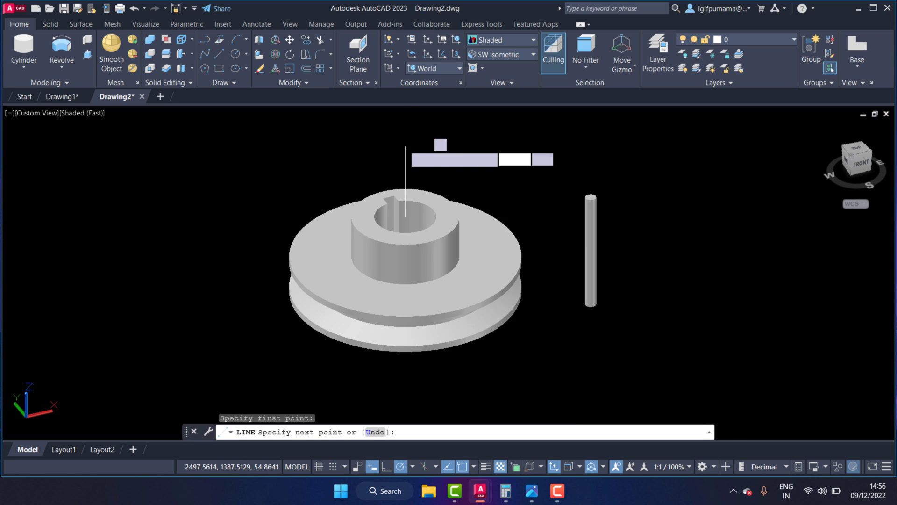
{"action": "scroll", "coordinate": [405, 146], "scroll_direction": "down", "scroll_amount": 2}
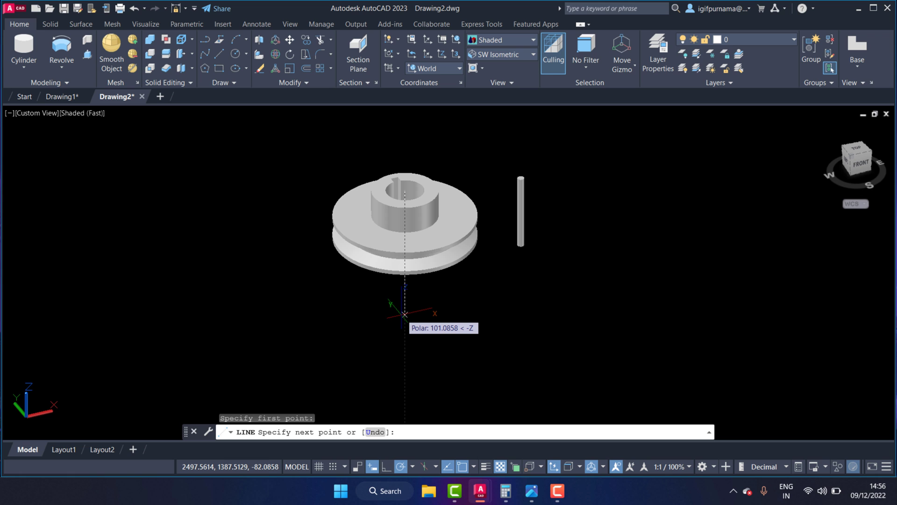
{"action": "type", "text": "10"}
{"action": "key", "text": "Return"}
{"action": "key", "text": "Return"}
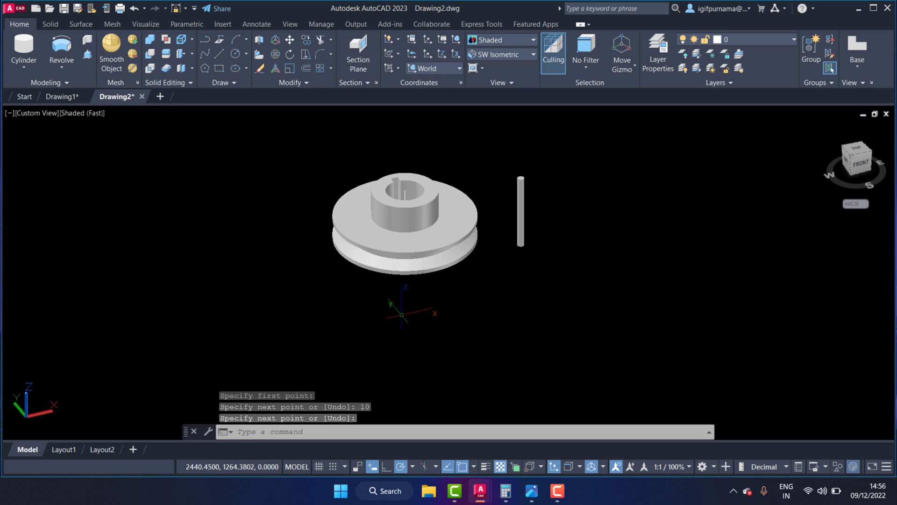
Step: Switch the model's visual style to 2D Wireframe
{"action": "left_click", "coordinate": [489, 57]}
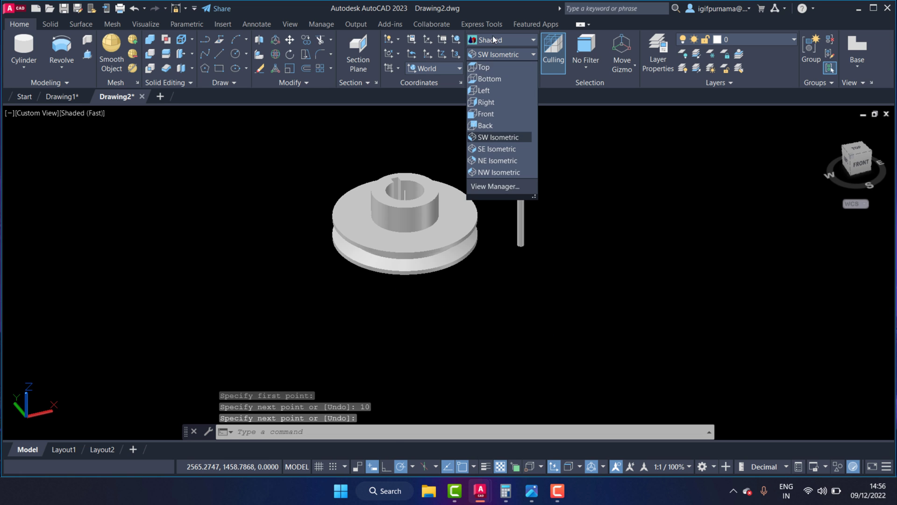
{"action": "left_click", "coordinate": [493, 38]}
{"action": "left_click", "coordinate": [484, 74]}
{"action": "scroll", "coordinate": [476, 213], "scroll_direction": "up", "scroll_amount": 2}
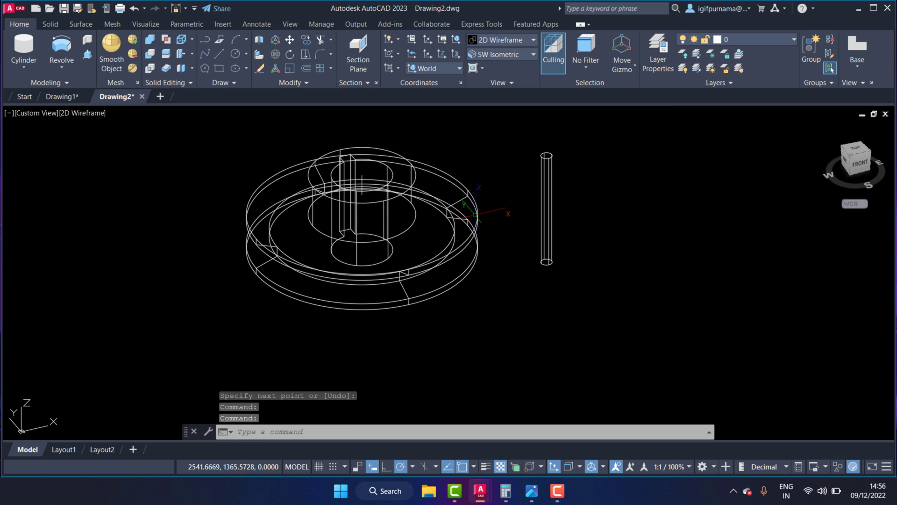
{"action": "left_click", "coordinate": [275, 54]}
Step: Rotate the rod 90° with 3DROTATE so it lies horizontal
{"action": "left_click", "coordinate": [546, 197]}
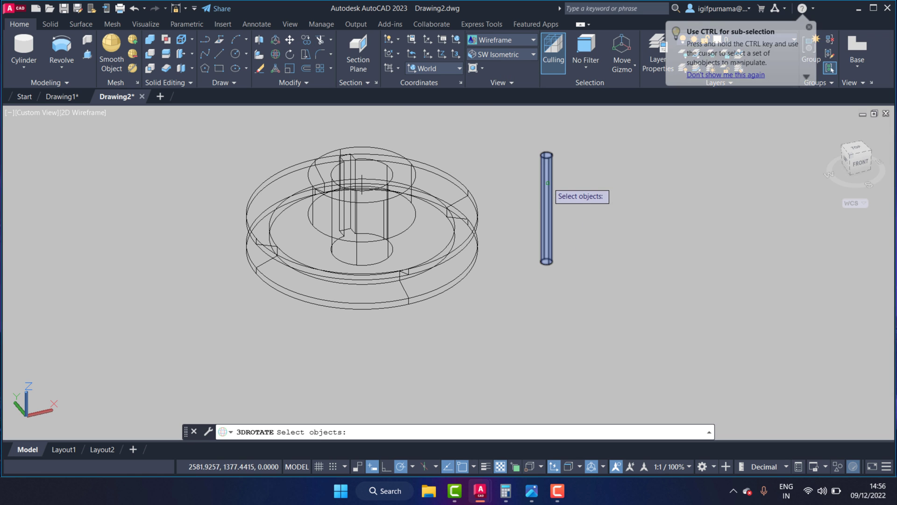
{"action": "key", "text": "Return"}
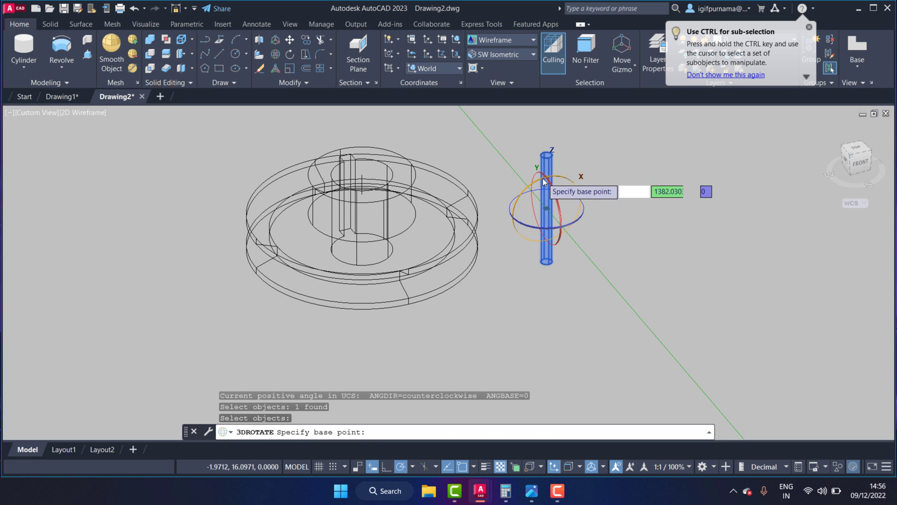
{"action": "left_click", "coordinate": [544, 182]}
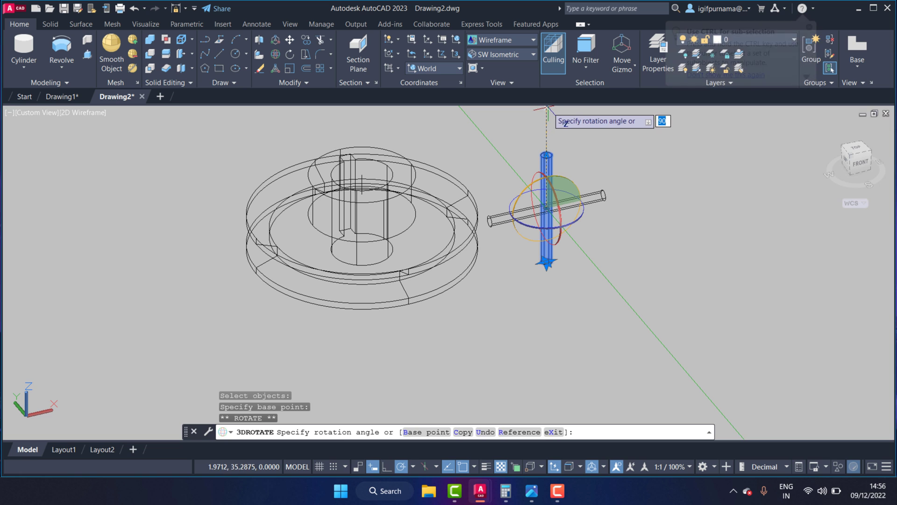
{"action": "key", "text": "Return"}
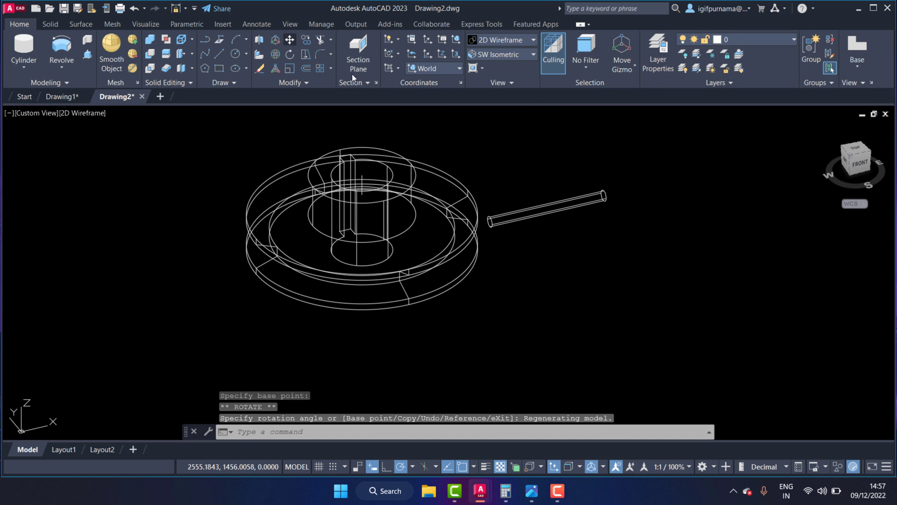
Step: Move the rod from its end point so it passes through the hub wall
{"action": "left_click", "coordinate": [290, 39]}
{"action": "left_click_drag", "start_coordinate": [612, 234], "coordinate": [577, 159]}
{"action": "scroll", "coordinate": [607, 192], "scroll_direction": "up", "scroll_amount": 2}
{"action": "key", "text": "Return"}
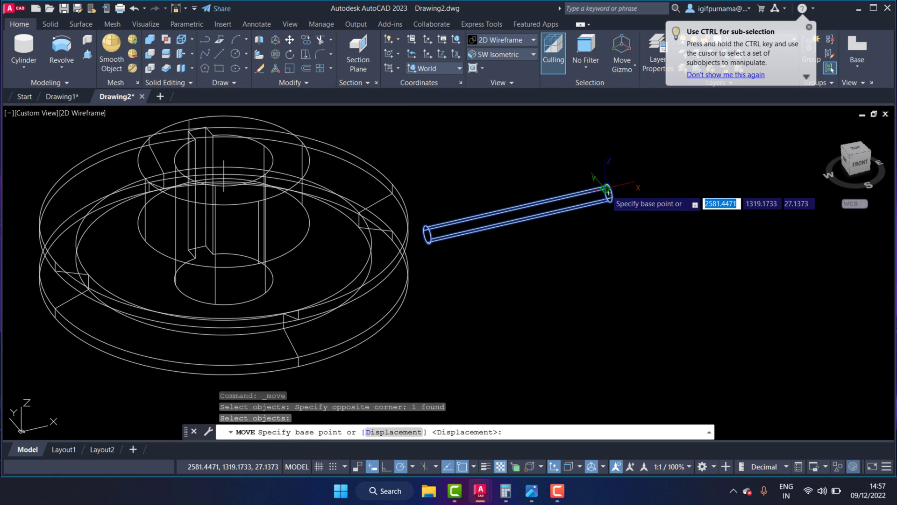
{"action": "scroll", "coordinate": [608, 192], "scroll_direction": "up", "scroll_amount": 2}
{"action": "left_click", "coordinate": [606, 183]}
{"action": "scroll", "coordinate": [648, 190], "scroll_direction": "down", "scroll_amount": 2}
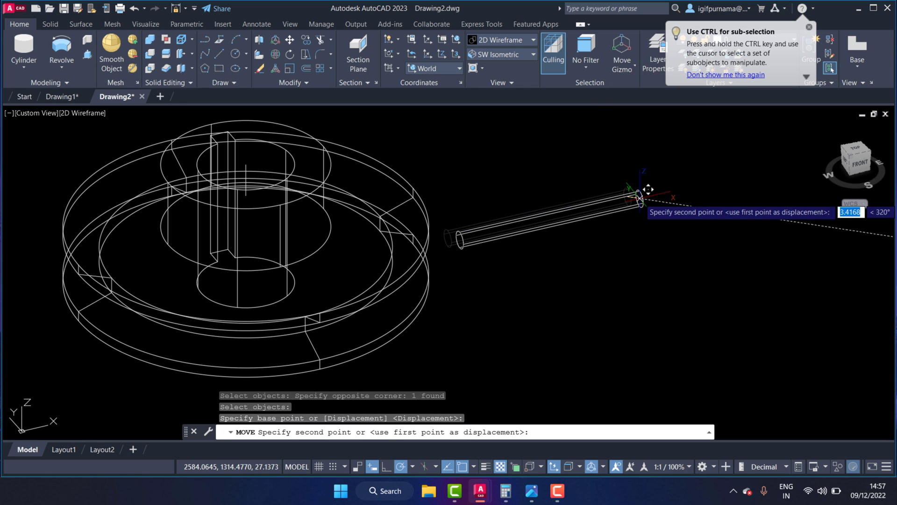
{"action": "scroll", "coordinate": [224, 198], "scroll_direction": "up", "scroll_amount": 5}
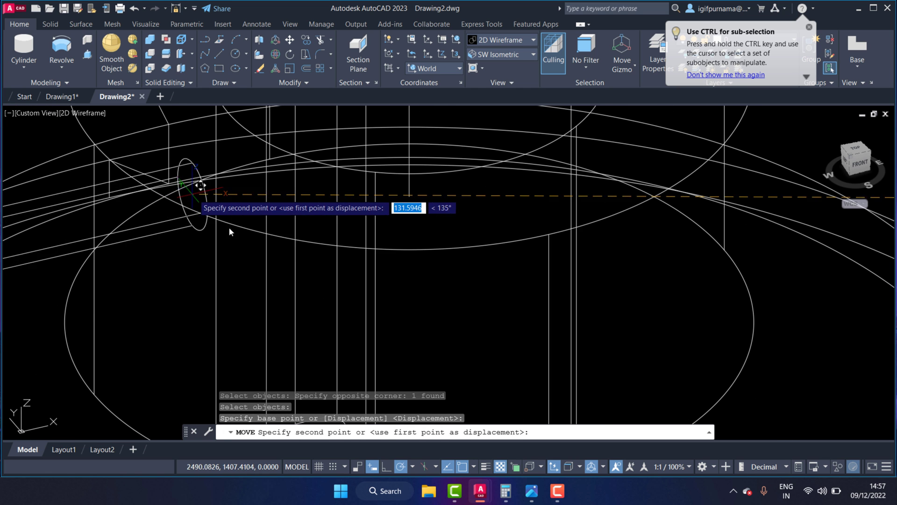
{"action": "left_click", "coordinate": [415, 183]}
{"action": "scroll", "coordinate": [416, 187], "scroll_direction": "down", "scroll_amount": 5}
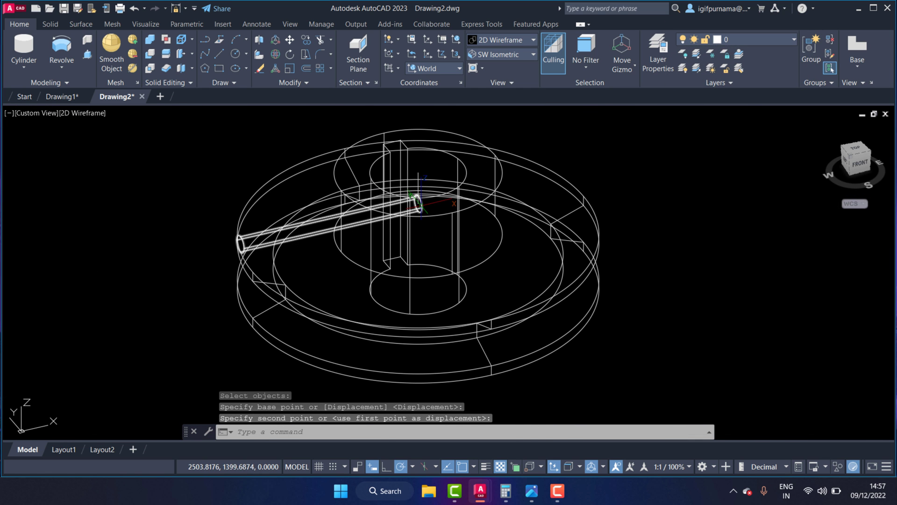
{"action": "left_click", "coordinate": [155, 58]}
Step: Subtract the rod from the pulley to cut the pin hole, then show it Shaded
{"action": "left_click", "coordinate": [517, 323]}
{"action": "key", "text": "Return"}
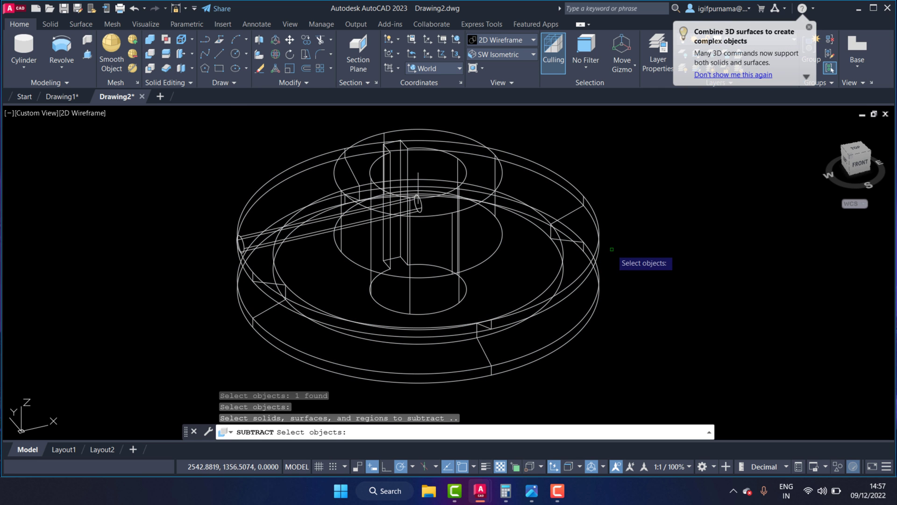
{"action": "left_click", "coordinate": [370, 215]}
{"action": "key", "text": "Return"}
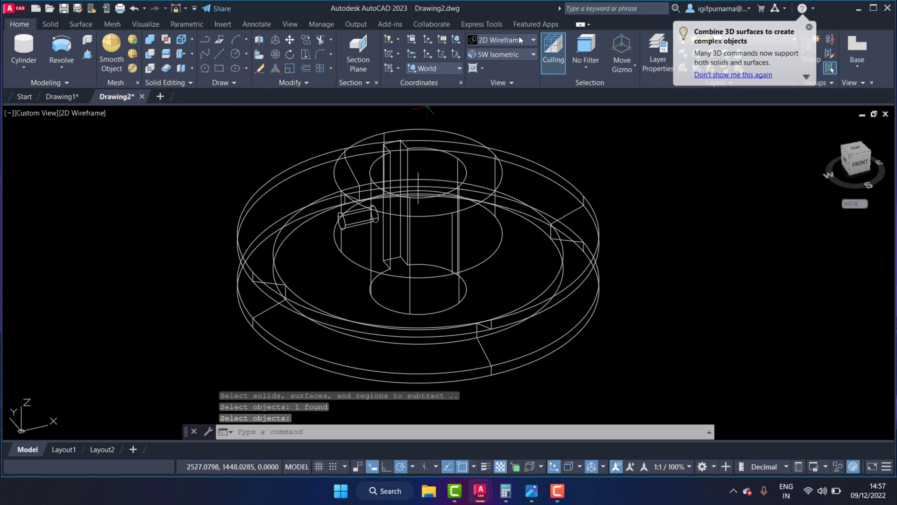
{"action": "left_click", "coordinate": [520, 40]}
{"action": "left_click", "coordinate": [589, 104]}
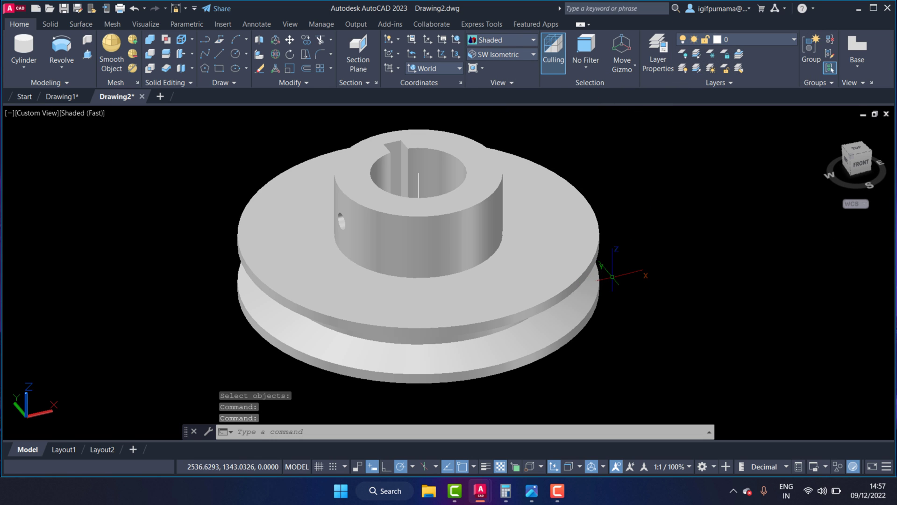
Step: Check the object snap settings and orbit the pulley to view the hole
{"action": "type", "text": "Ob"}
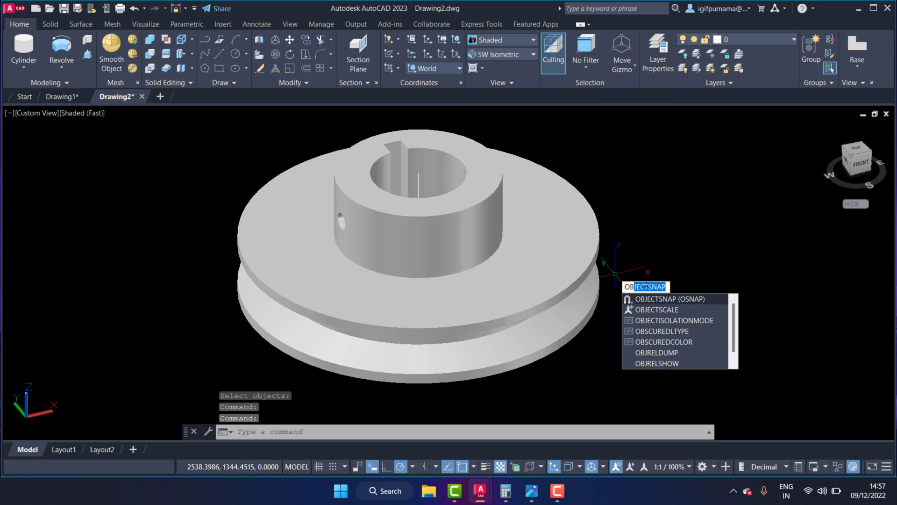
{"action": "left_click", "coordinate": [649, 301]}
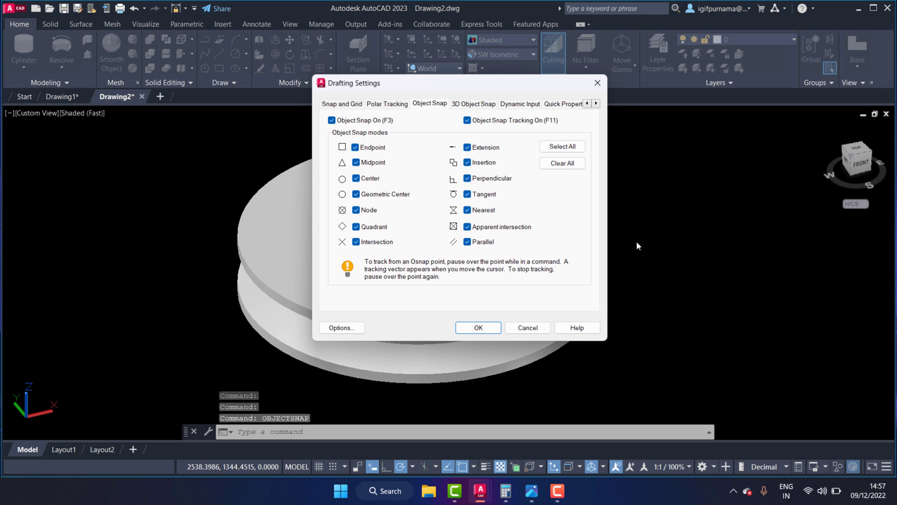
{"action": "left_click", "coordinate": [544, 328]}
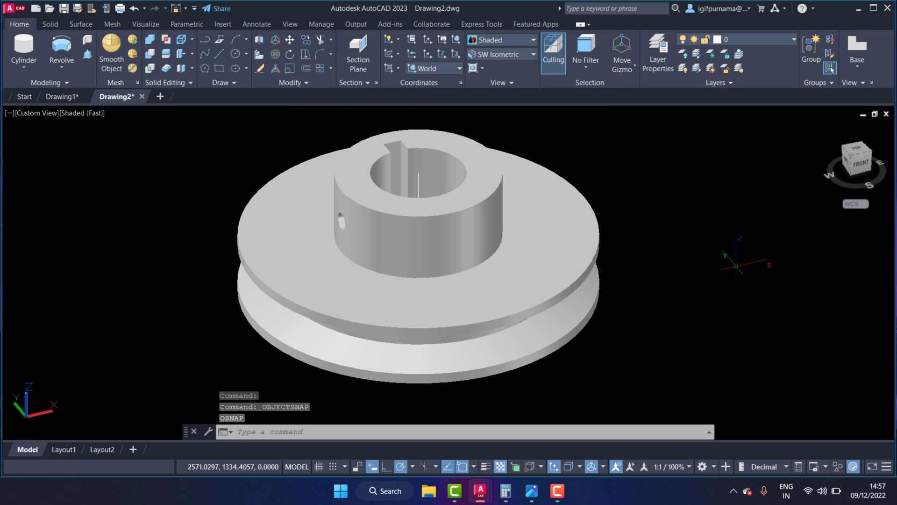
{"action": "type", "text": "O"}
{"action": "left_click", "coordinate": [760, 299]}
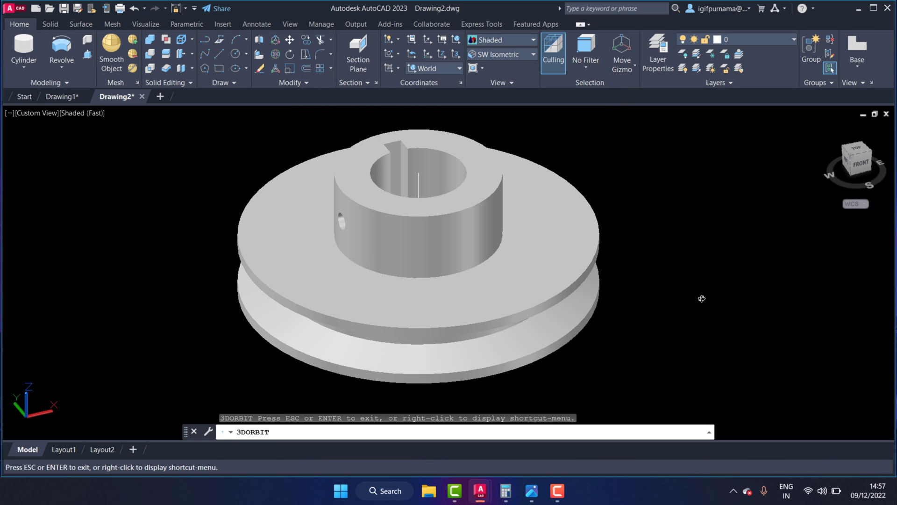
{"action": "mouse_move", "coordinate": [517, 271]}
{"action": "left_mouse_down"}
{"action": "mouse_move", "coordinate": [553, 234]}
{"action": "mouse_move", "coordinate": [441, 326]}
{"action": "mouse_move", "coordinate": [455, 185]}
{"action": "mouse_move", "coordinate": [426, 168]}
{"action": "mouse_move", "coordinate": [440, 226]}
{"action": "left_mouse_up"}
Step: Fillet the edge where the hub meets the pulley face with radius 3
{"action": "scroll", "coordinate": [441, 226], "scroll_direction": "up", "scroll_amount": 3}
{"action": "right_click", "coordinate": [597, 140]}
{"action": "left_click", "coordinate": [618, 148]}
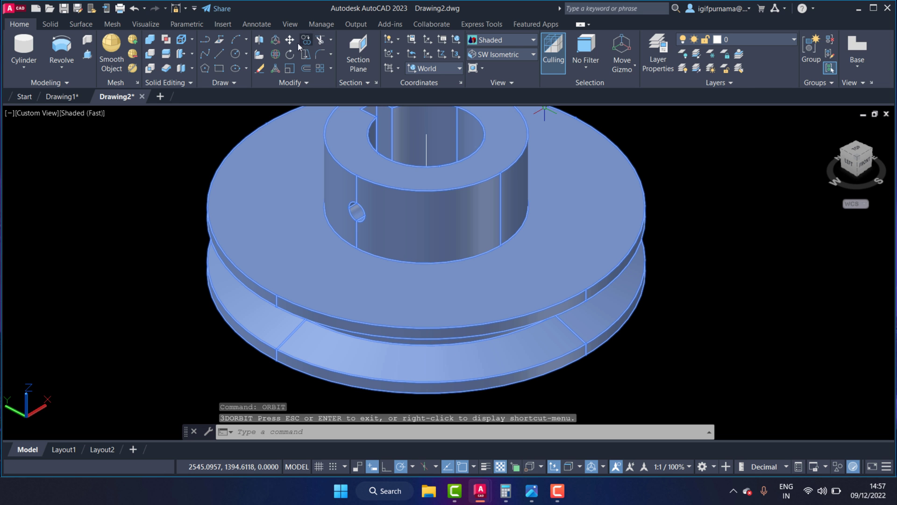
{"action": "left_click", "coordinate": [319, 54]}
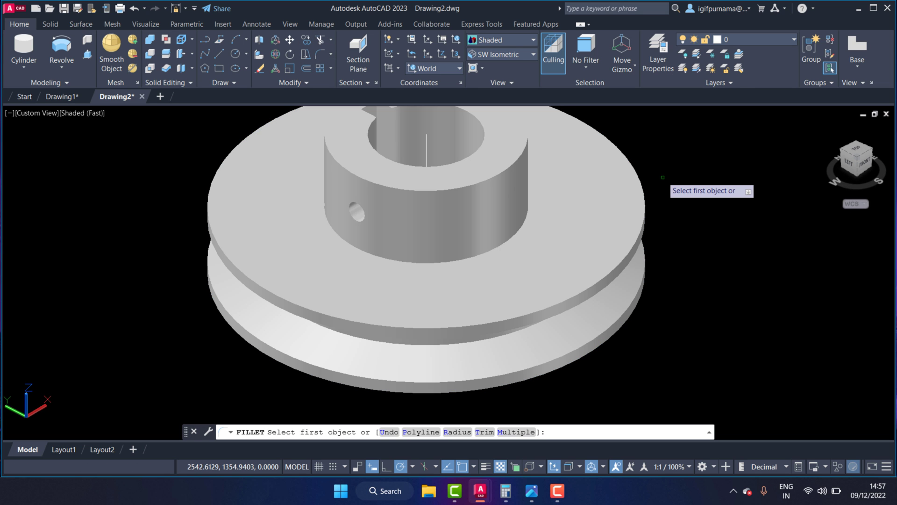
{"action": "type", "text": "r"}
{"action": "key", "text": "Return"}
{"action": "type", "text": "3"}
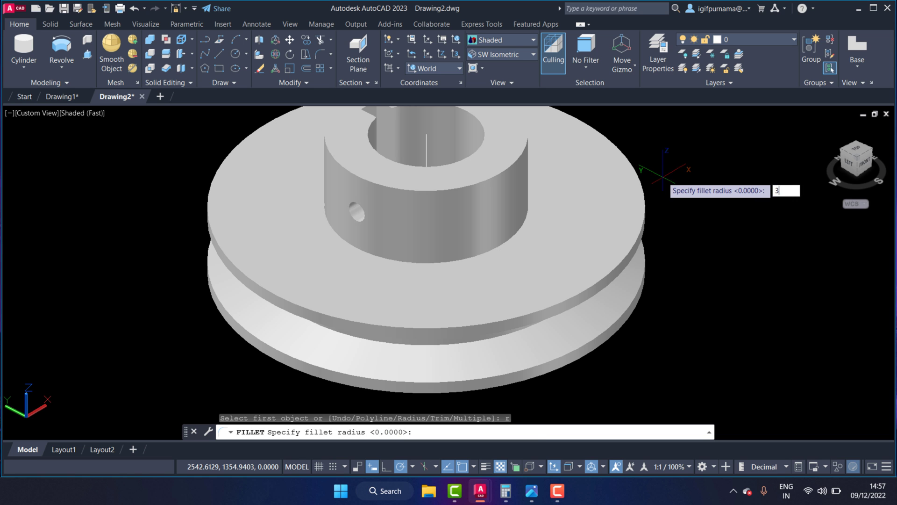
{"action": "key", "text": "Return"}
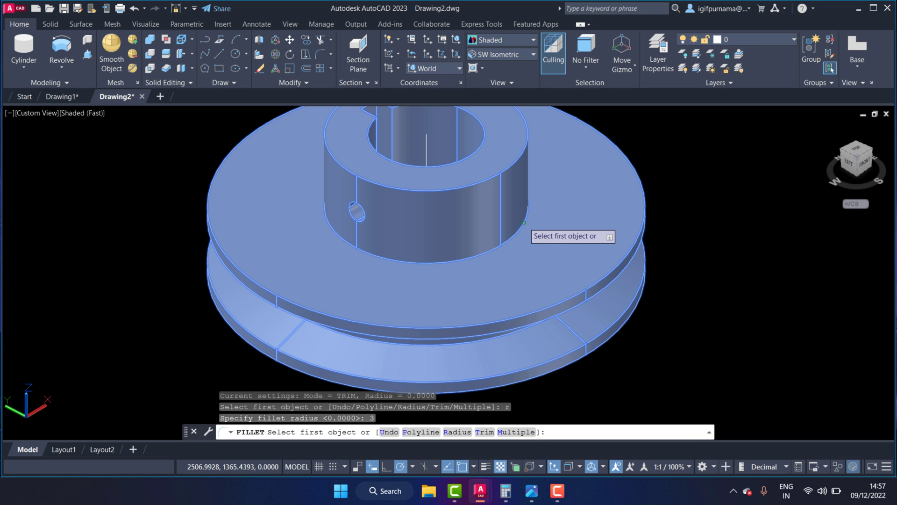
{"action": "left_click", "coordinate": [524, 222]}
{"action": "key", "text": "Return"}
{"action": "right_click", "coordinate": [525, 225]}
{"action": "left_click", "coordinate": [542, 234]}
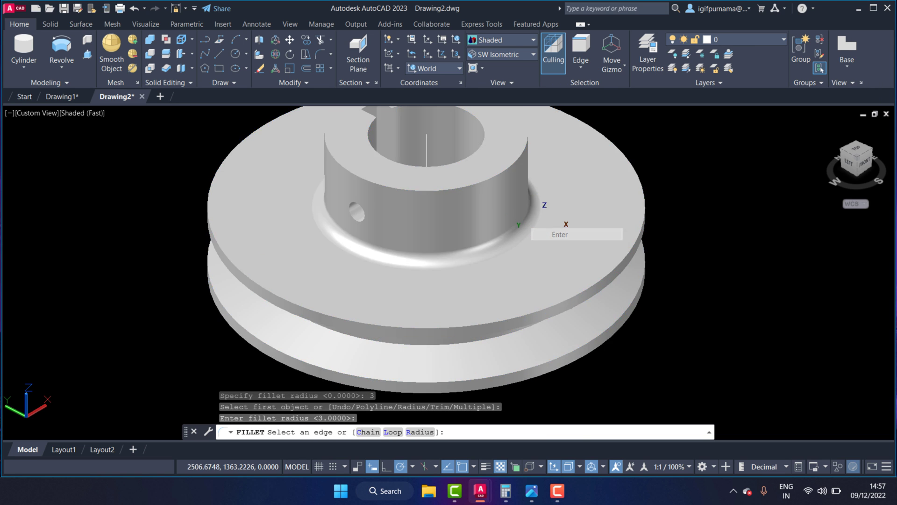
{"action": "scroll", "coordinate": [453, 234], "scroll_direction": "down", "scroll_amount": 2}
{"action": "scroll", "coordinate": [453, 234], "scroll_direction": "up", "scroll_amount": 4}
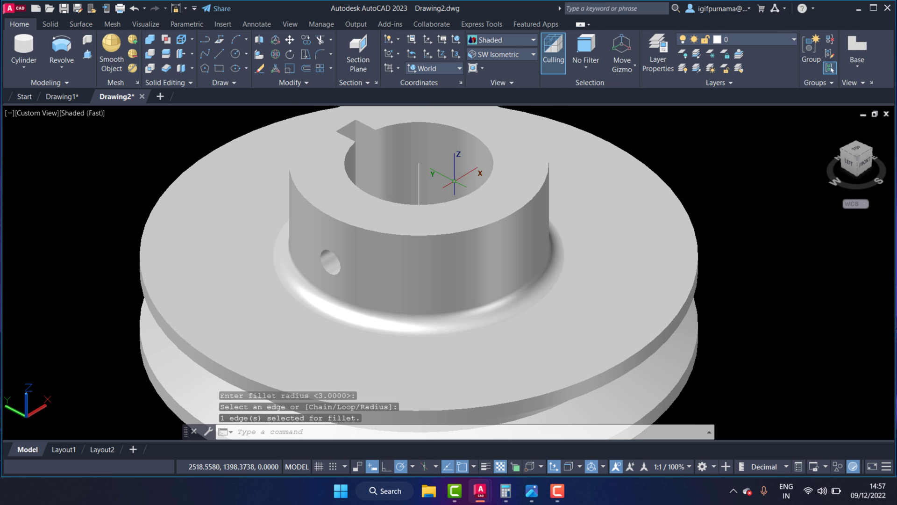
Step: Round the bore's top edge with a radius 2 fillet
{"action": "left_click", "coordinate": [313, 52]}
{"action": "type", "text": "r"}
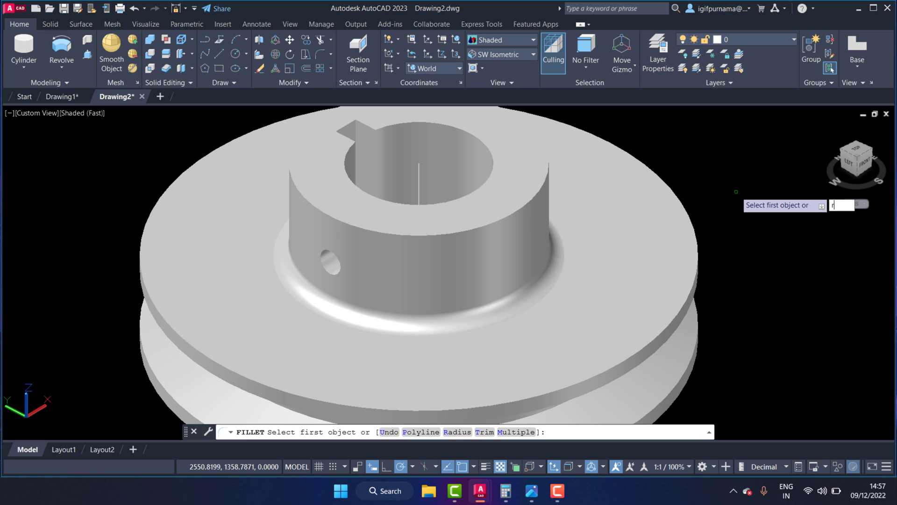
{"action": "key", "text": "Return"}
{"action": "type", "text": "2"}
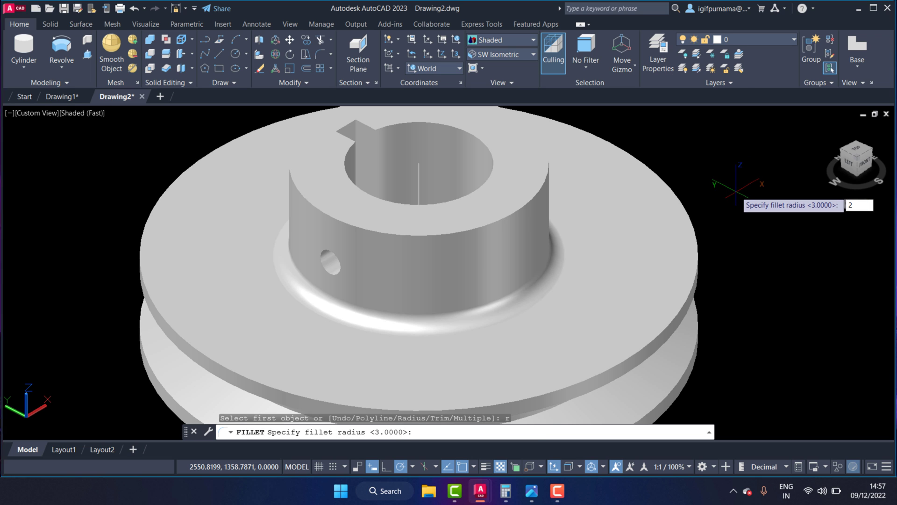
{"action": "key", "text": "Return"}
{"action": "scroll", "coordinate": [478, 141], "scroll_direction": "up", "scroll_amount": 2}
{"action": "left_click", "coordinate": [484, 140]}
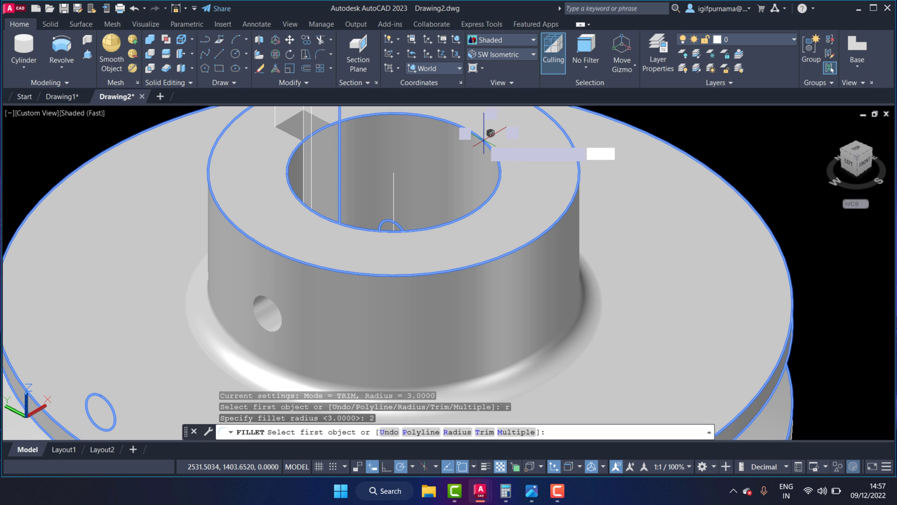
{"action": "key", "text": "Return"}
{"action": "right_click", "coordinate": [483, 139]}
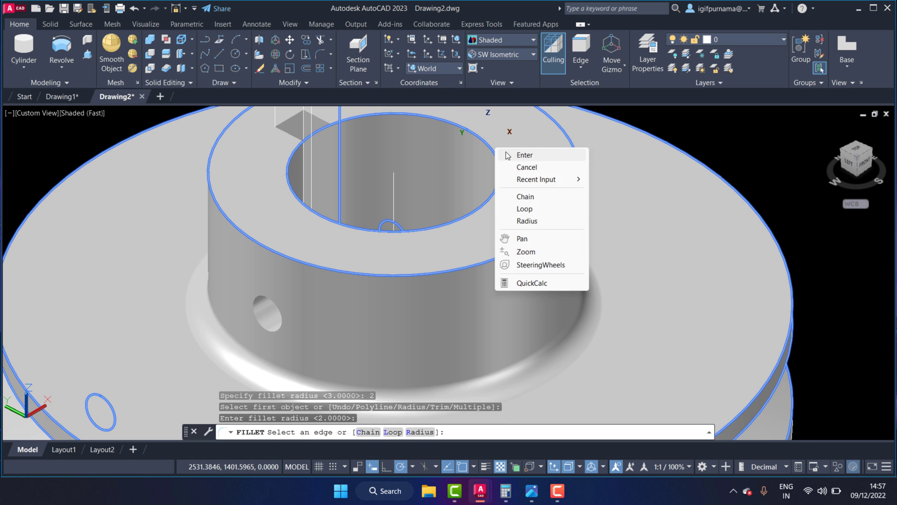
{"action": "left_click", "coordinate": [518, 153]}
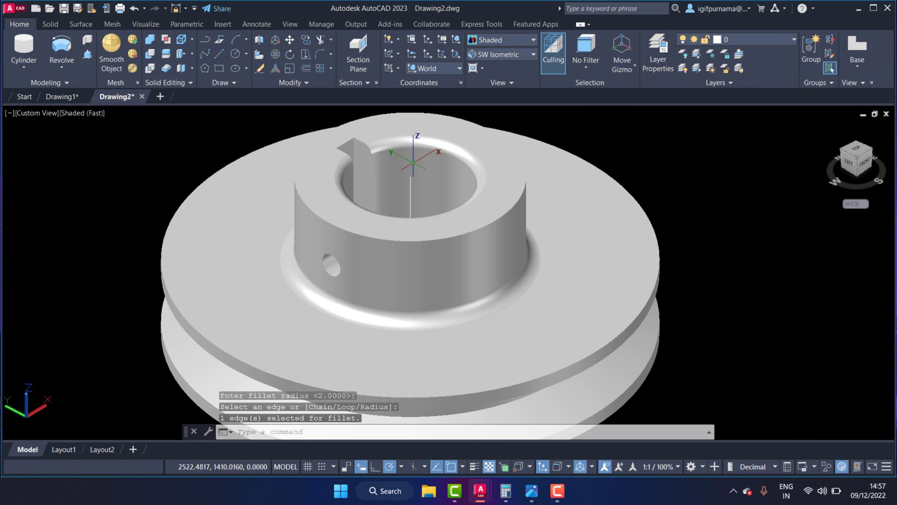
{"action": "scroll", "coordinate": [346, 145], "scroll_direction": "up", "scroll_amount": 2}
{"action": "scroll", "coordinate": [346, 143], "scroll_direction": "down", "scroll_amount": 2}
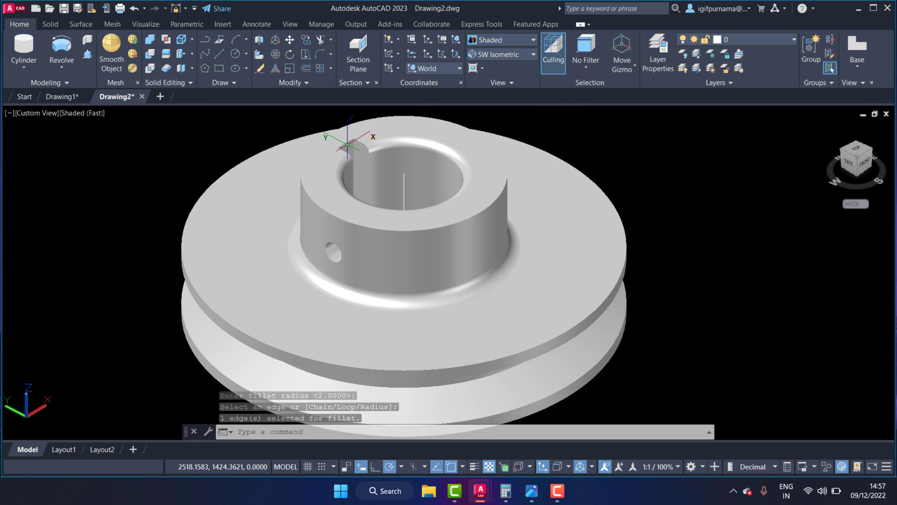
{"action": "scroll", "coordinate": [355, 141], "scroll_direction": "down", "scroll_amount": 2}
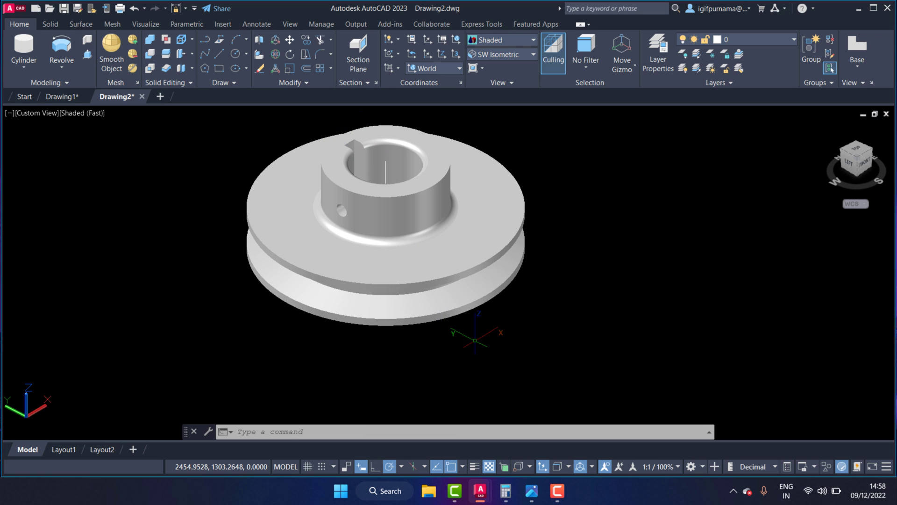
Step: Orbit with 3DORBIT to view the pulley's underside, then exit orbit
{"action": "type", "text": "ob"}
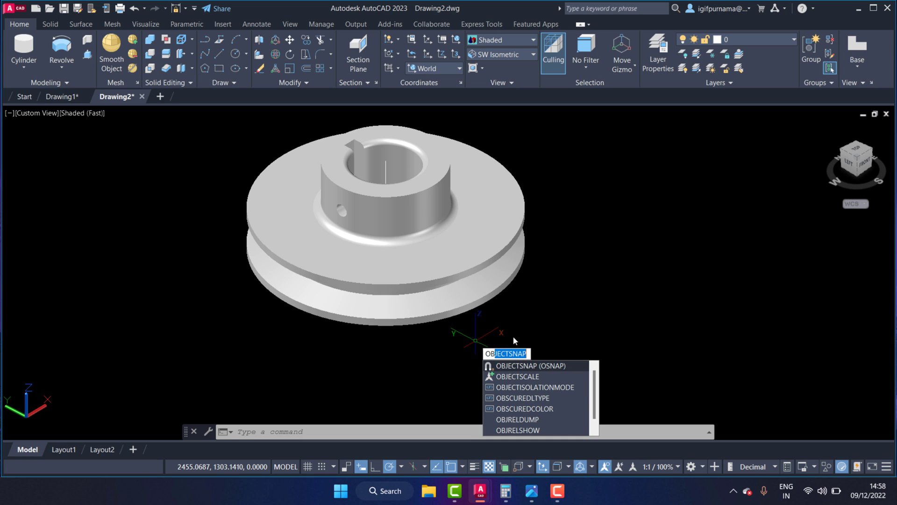
{"action": "key", "text": "BackSpace"}
{"action": "key", "text": "BackSpace"}
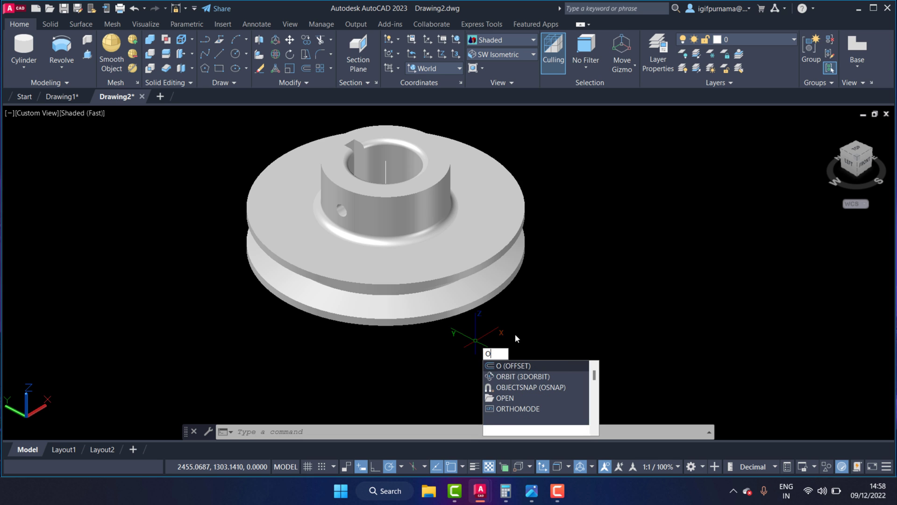
{"action": "type", "text": "3do"}
{"action": "key", "text": "Return"}
{"action": "left_click_drag", "start_coordinate": [515, 334], "coordinate": [404, 243]}
{"action": "scroll", "coordinate": [404, 243], "scroll_direction": "up", "scroll_amount": 2}
{"action": "right_click", "coordinate": [408, 186]}
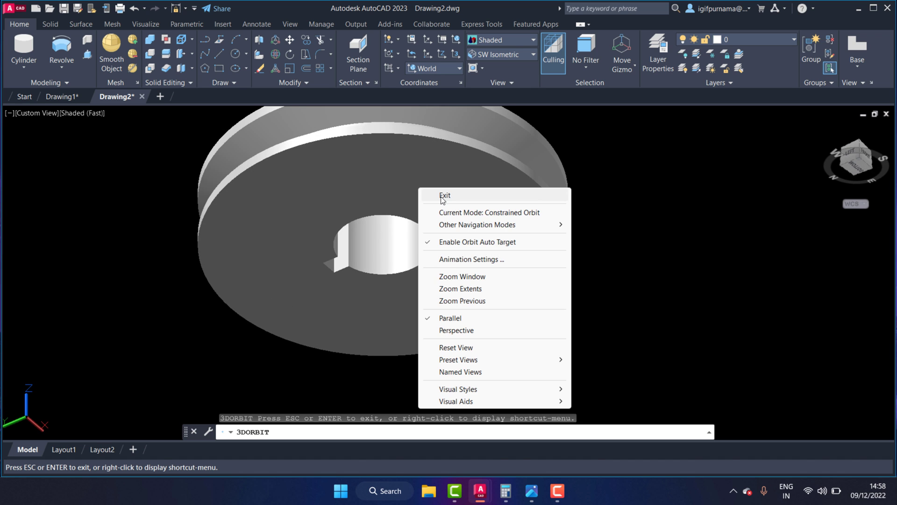
{"action": "left_click", "coordinate": [442, 196]}
Step: Fillet the bore's bottom edge with radius 2
{"action": "left_click", "coordinate": [320, 57]}
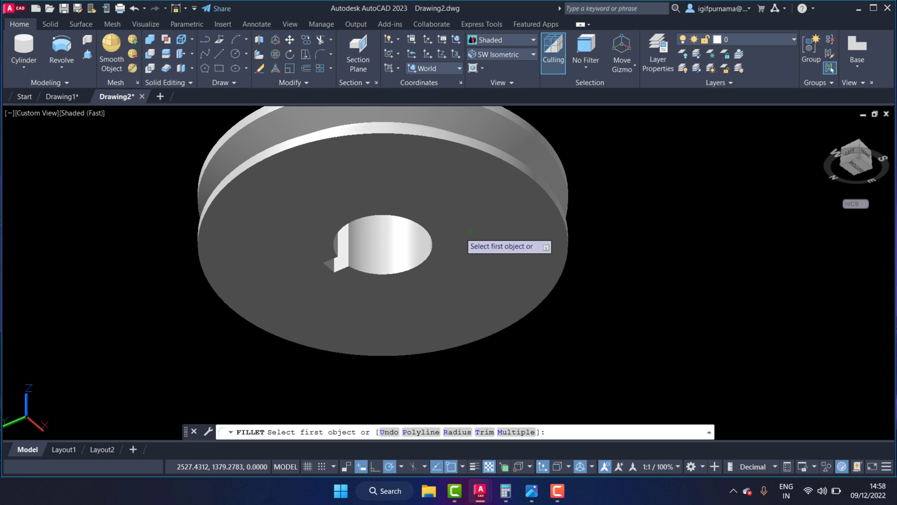
{"action": "scroll", "coordinate": [460, 245], "scroll_direction": "up", "scroll_amount": 3}
{"action": "left_click", "coordinate": [424, 255]}
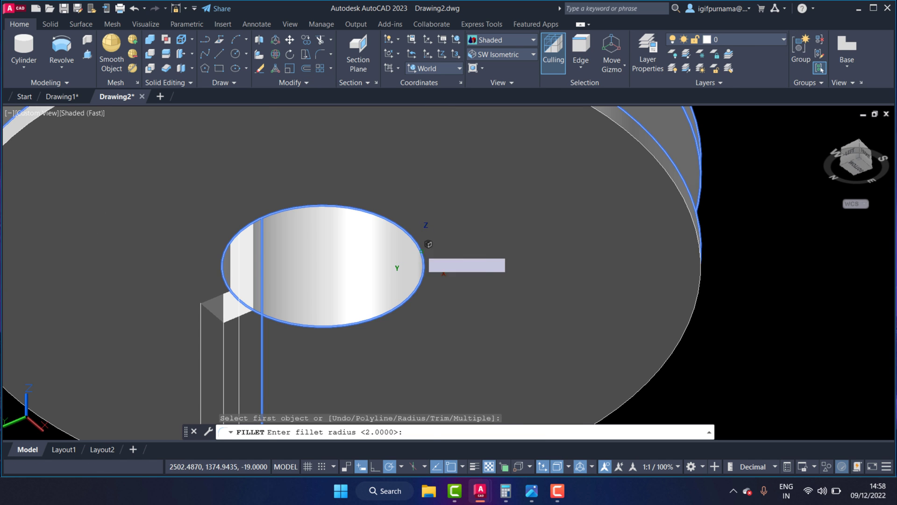
{"action": "key", "text": "Return"}
{"action": "right_click", "coordinate": [436, 260]}
{"action": "left_click", "coordinate": [444, 262]}
{"action": "scroll", "coordinate": [409, 273], "scroll_direction": "down", "scroll_amount": 5}
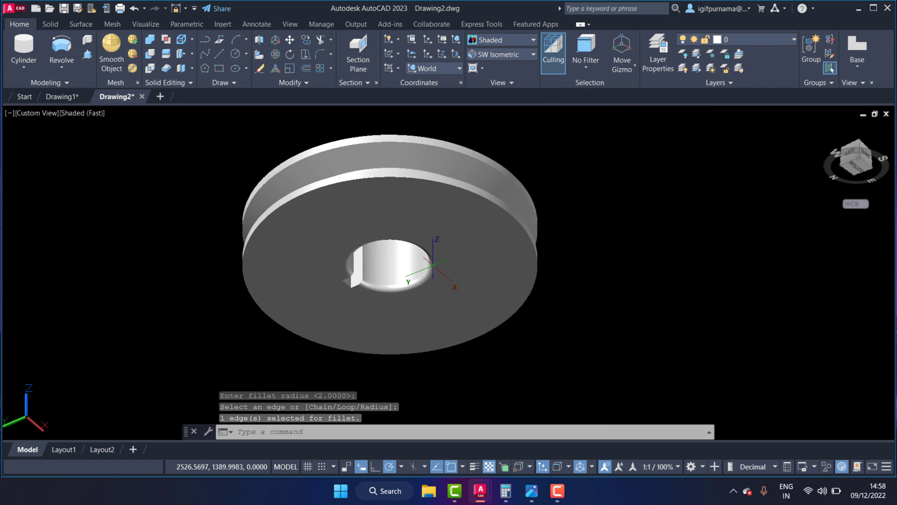
{"action": "scroll", "coordinate": [409, 274], "scroll_direction": "down", "scroll_amount": 1}
{"action": "scroll", "coordinate": [408, 273], "scroll_direction": "up", "scroll_amount": 1}
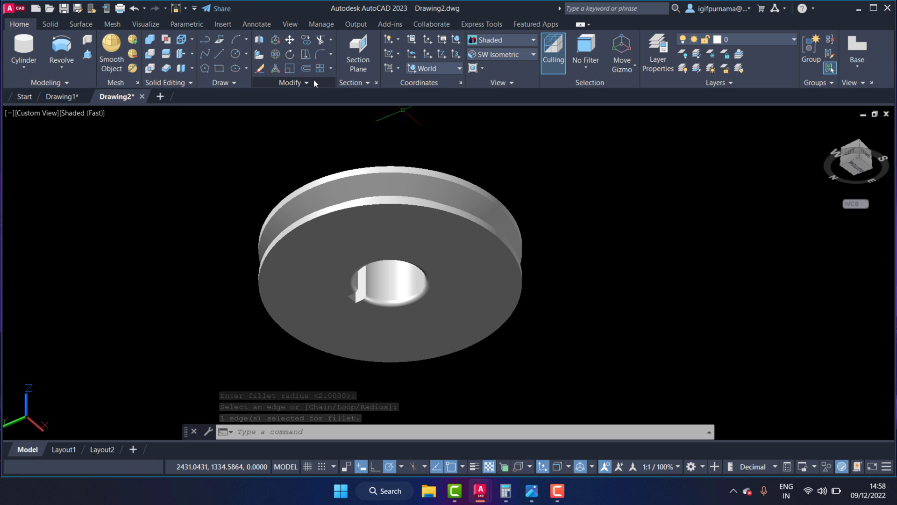
Step: Switch to the SW Isometric view and move the pulley to a new position
{"action": "left_click", "coordinate": [514, 54]}
{"action": "left_click", "coordinate": [500, 133]}
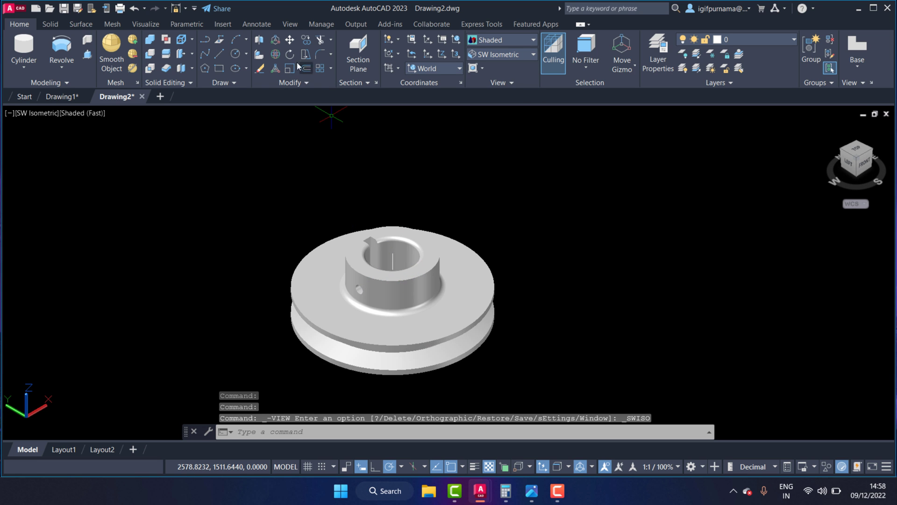
{"action": "left_click", "coordinate": [290, 39]}
{"action": "left_click", "coordinate": [438, 364]}
{"action": "key", "text": "Return"}
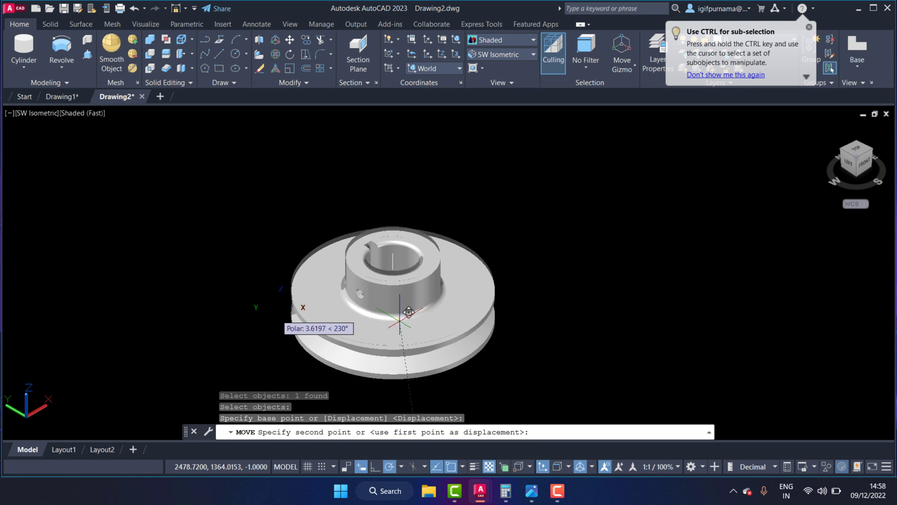
{"action": "scroll", "coordinate": [408, 311], "scroll_direction": "up", "scroll_amount": 3}
{"action": "scroll", "coordinate": [458, 302], "scroll_direction": "down", "scroll_amount": 4}
{"action": "left_click", "coordinate": [608, 301]}
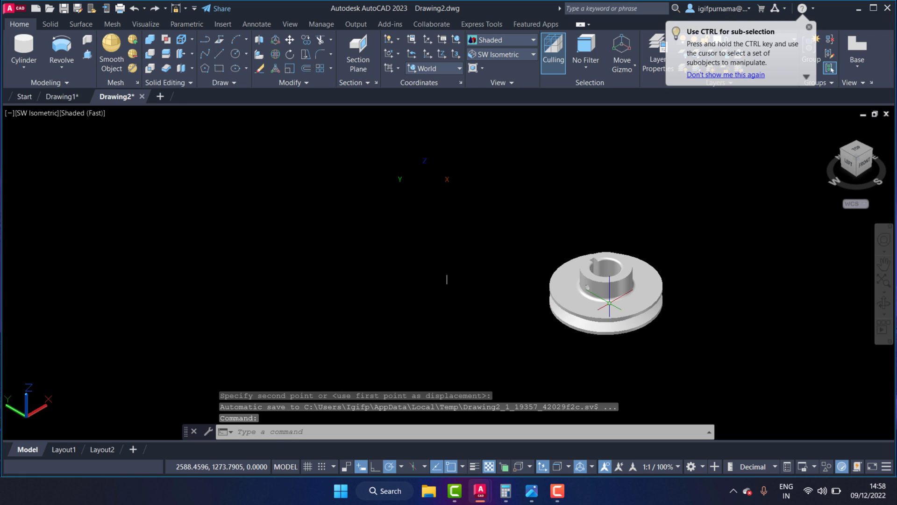
Step: Erase the stray object beside the pulley with a crossing window, then recentre the view
{"action": "left_click", "coordinate": [260, 68]}
{"action": "left_click", "coordinate": [514, 341]}
{"action": "left_click", "coordinate": [401, 226]}
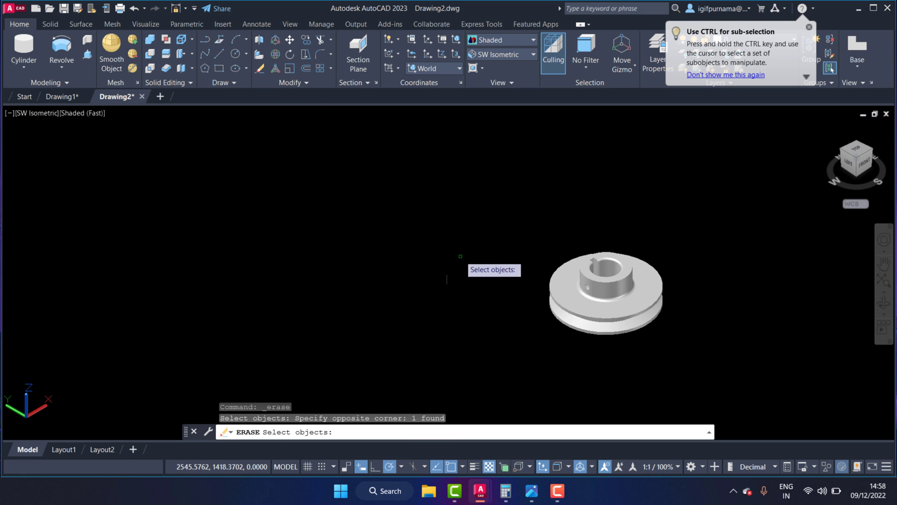
{"action": "key", "text": "Return"}
{"action": "scroll", "coordinate": [460, 256], "scroll_direction": "down", "scroll_amount": 3}
{"action": "middle_click_drag", "start_coordinate": [490, 280], "coordinate": [401, 270]}
{"action": "scroll", "coordinate": [471, 292], "scroll_direction": "up", "scroll_amount": 3}
{"action": "scroll", "coordinate": [471, 292], "scroll_direction": "up", "scroll_amount": 2}
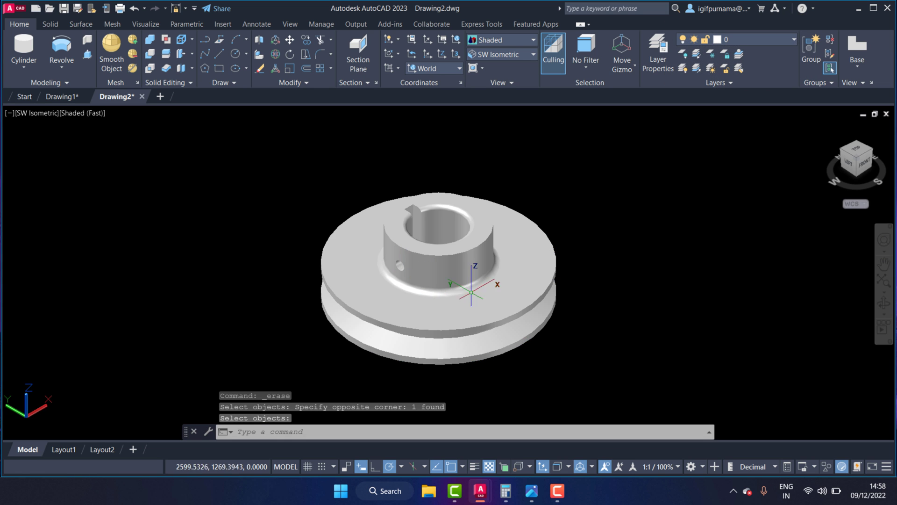
{"action": "scroll", "coordinate": [537, 291], "scroll_direction": "up", "scroll_amount": 2}
{"action": "scroll", "coordinate": [560, 290], "scroll_direction": "down", "scroll_amount": 3}
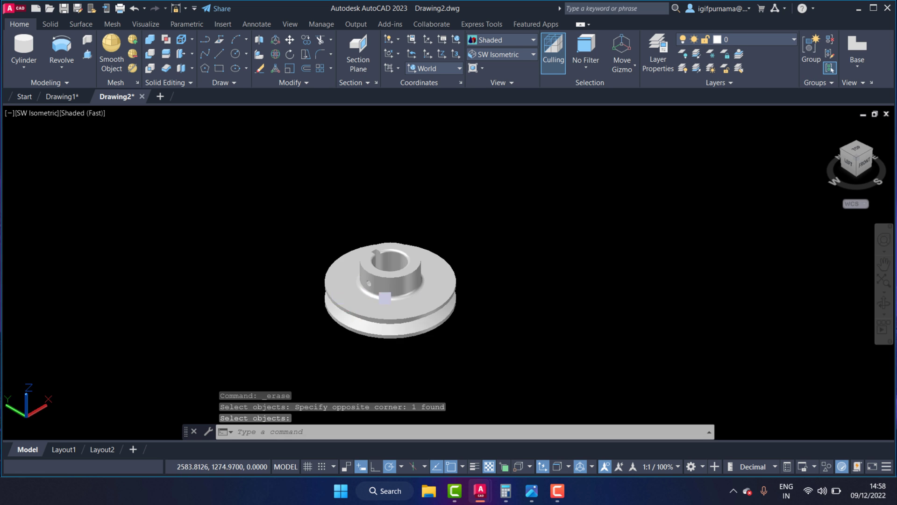
{"action": "left_click", "coordinate": [532, 492]}
Step: Zoom into the 10-3.jpg reference to enlarge the V-groove side view showing the 40° angle
{"action": "scroll", "coordinate": [708, 141], "scroll_direction": "down", "scroll_amount": 2}
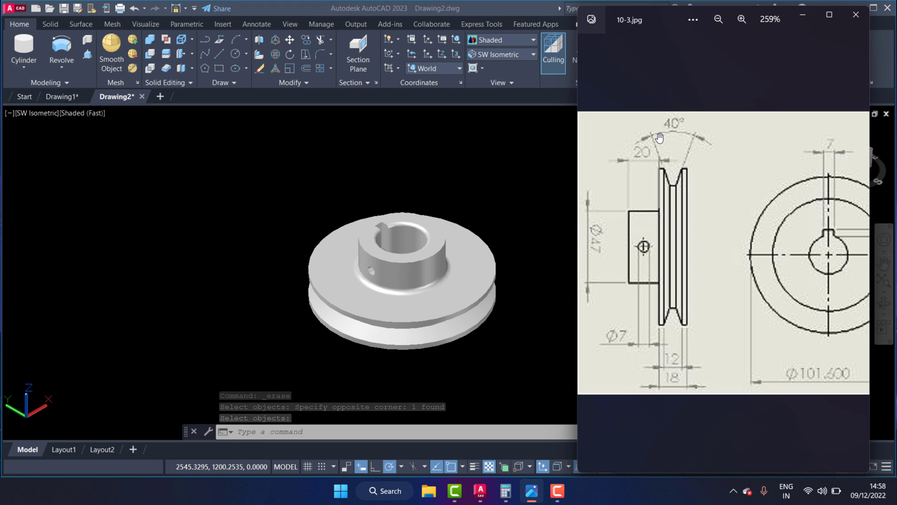
{"action": "scroll", "coordinate": [659, 138], "scroll_direction": "up", "scroll_amount": 1}
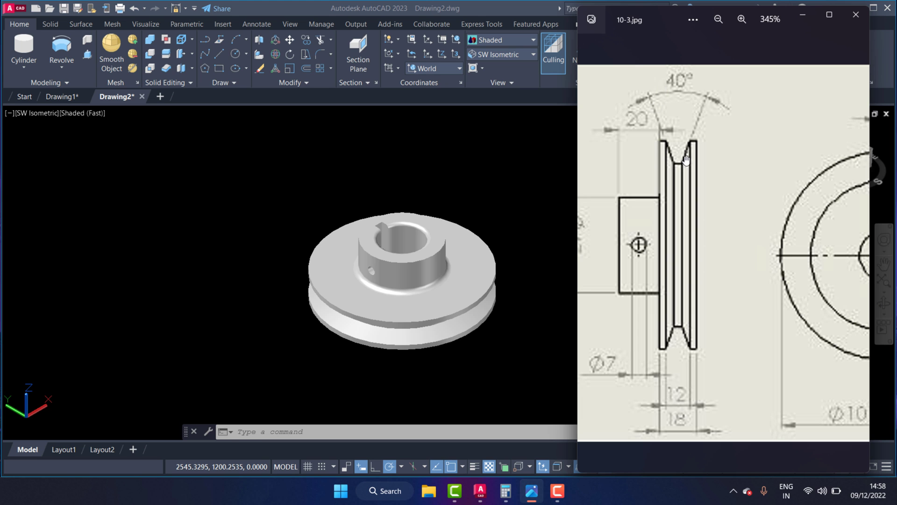
{"action": "scroll", "coordinate": [686, 160], "scroll_direction": "up", "scroll_amount": 1}
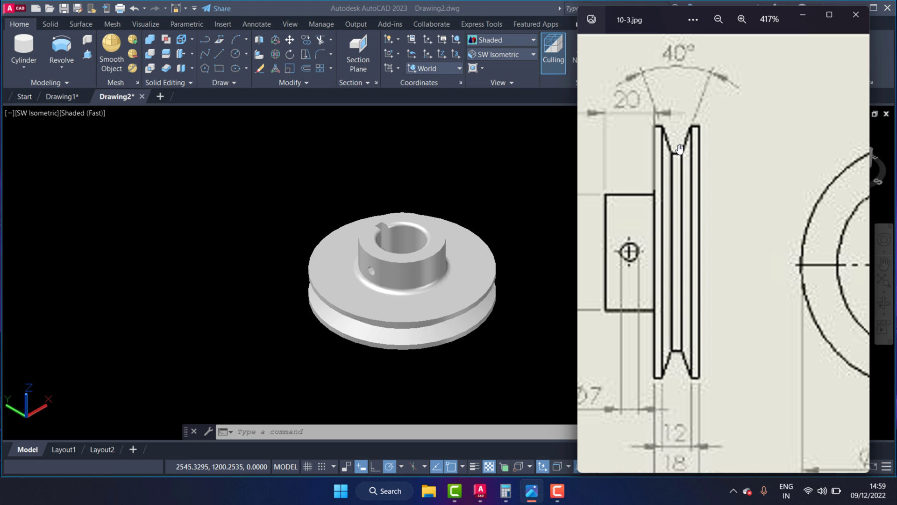
{"action": "right_click", "coordinate": [769, 132]}
Step: Bring the AutoCAD window with the finished pulley back in front of the Photos viewer
{"action": "left_click", "coordinate": [523, 151]}
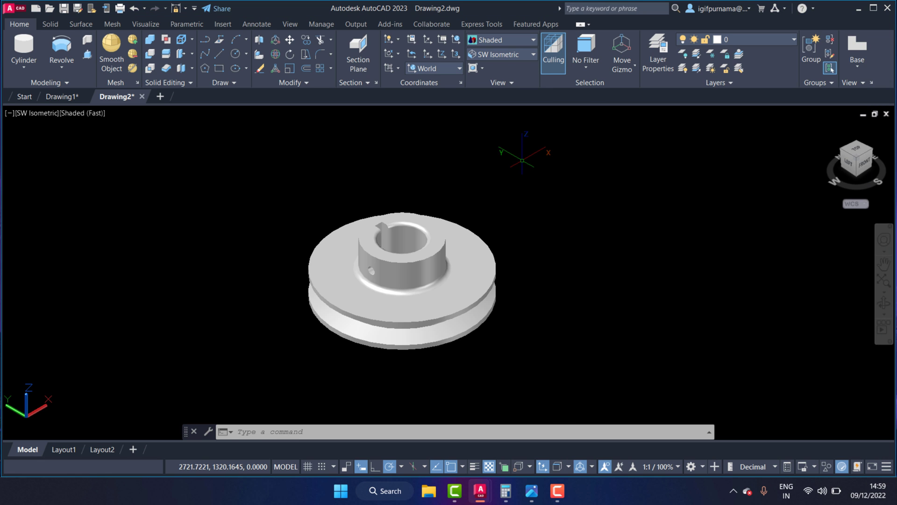